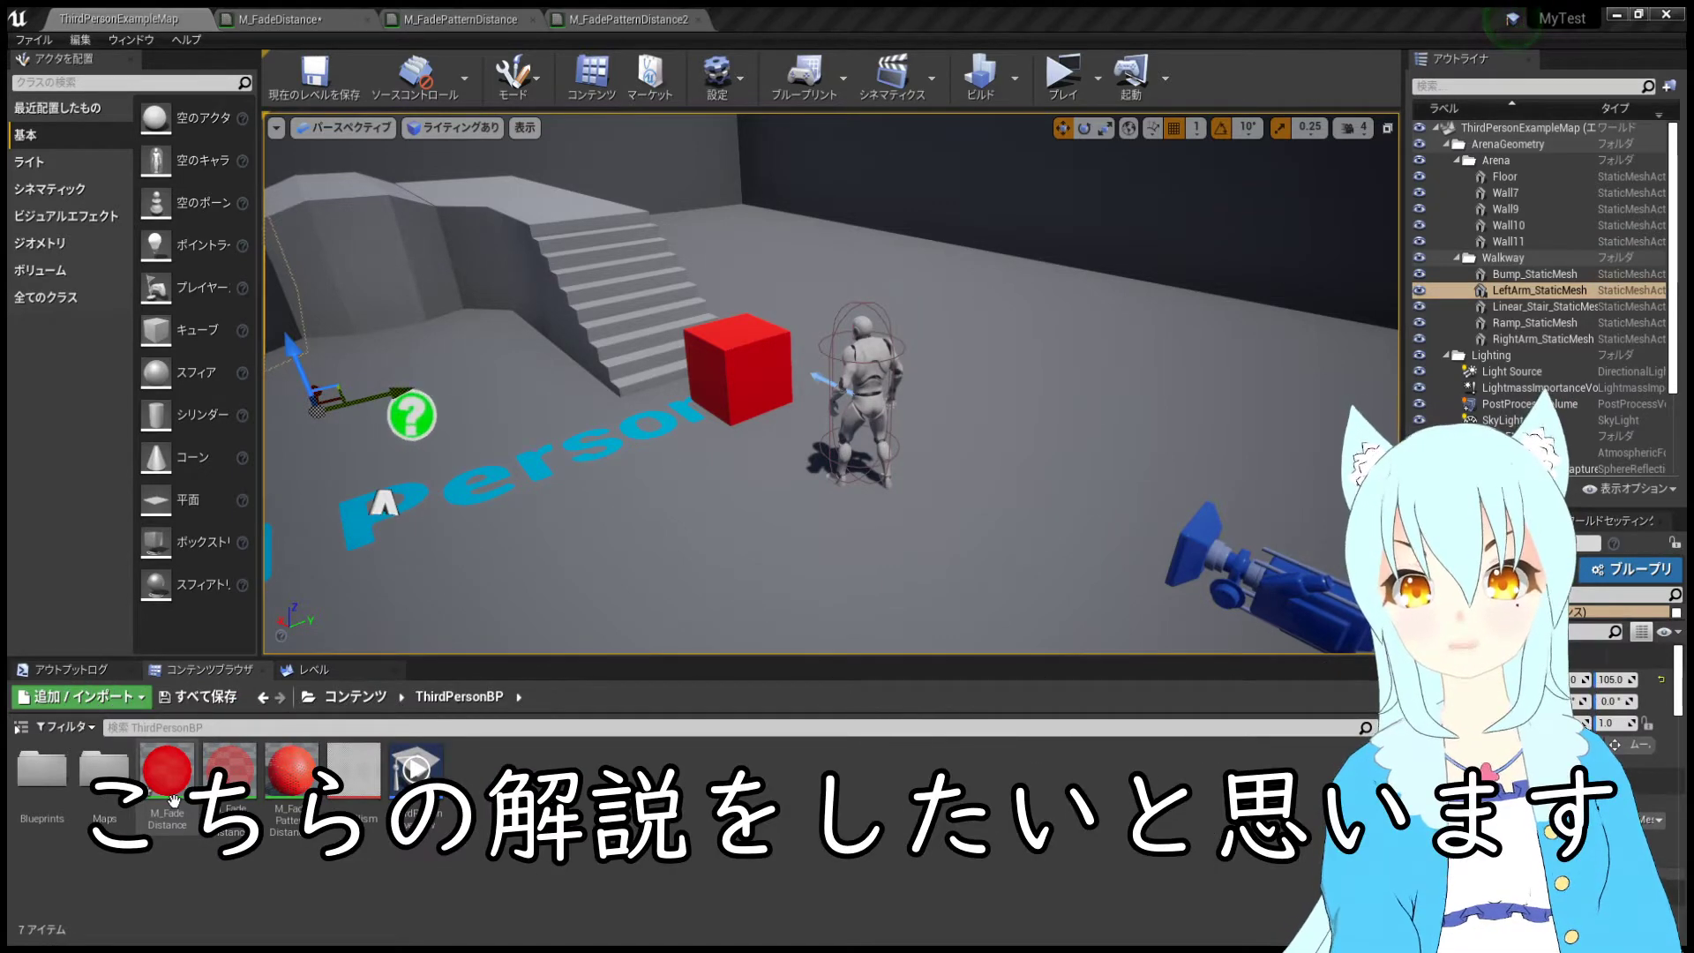
- Open the M_FadeDistance graph and pan to its result node and distance calculation group
{"action": "left_click", "coordinate": [291, 20]}
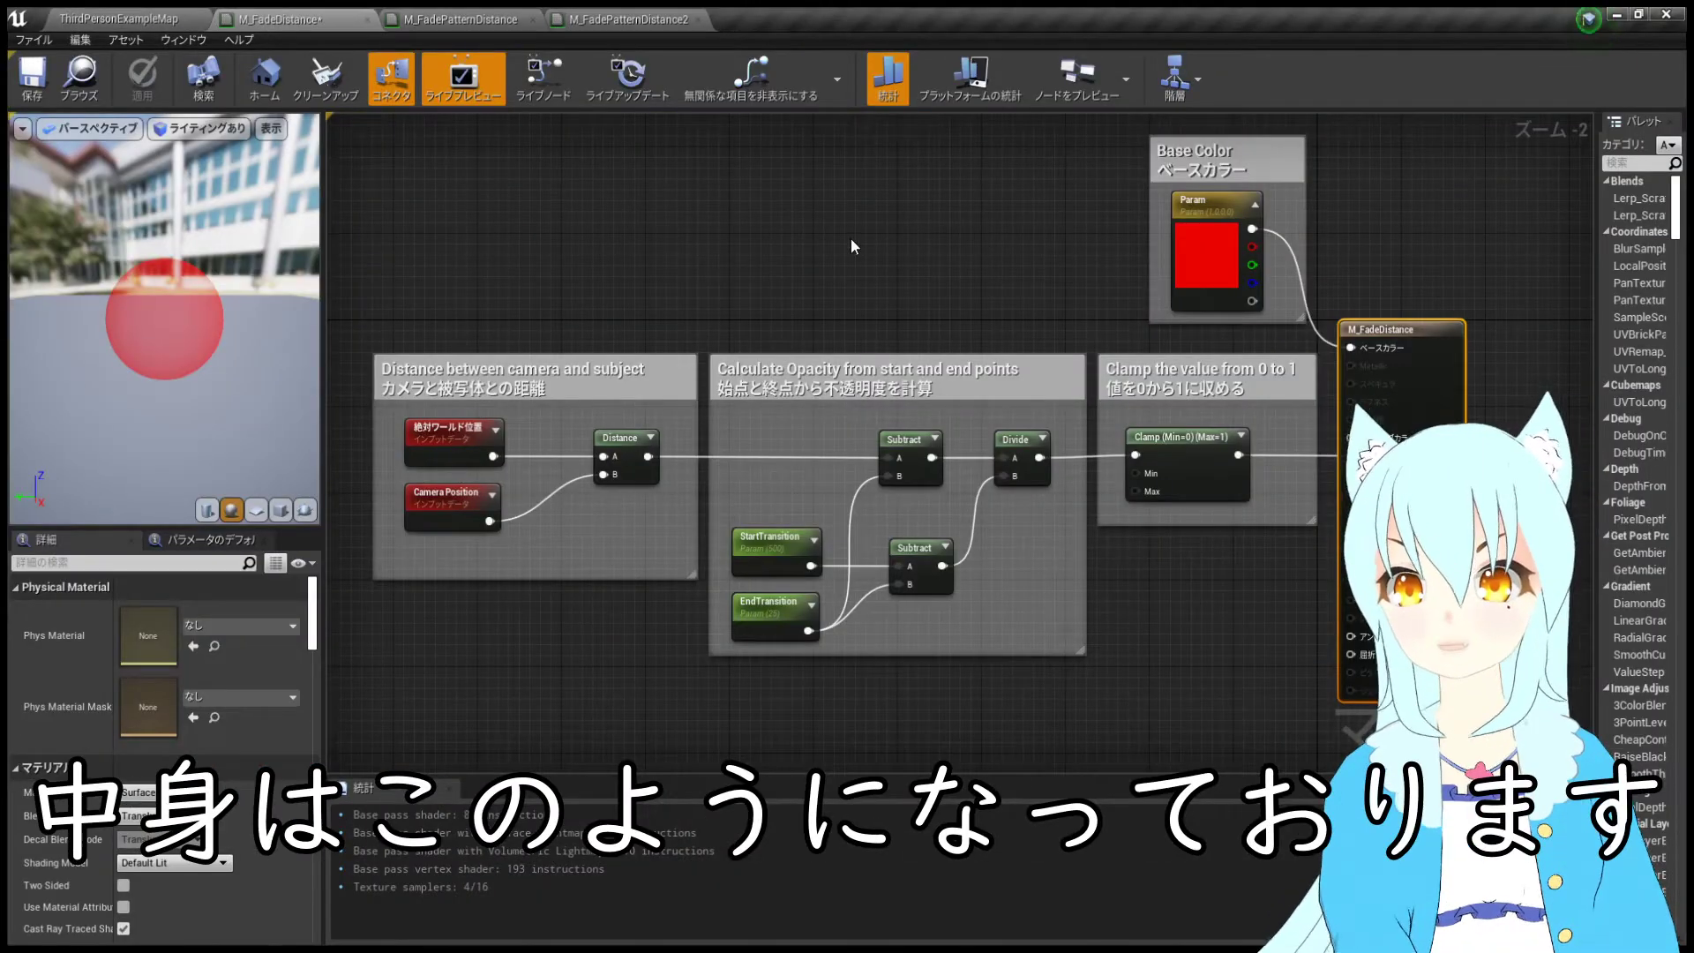
{"action": "right_click_drag", "start_coordinate": [850, 239], "coordinate": [565, 216]}
{"action": "right_click_drag", "start_coordinate": [711, 237], "coordinate": [896, 261]}
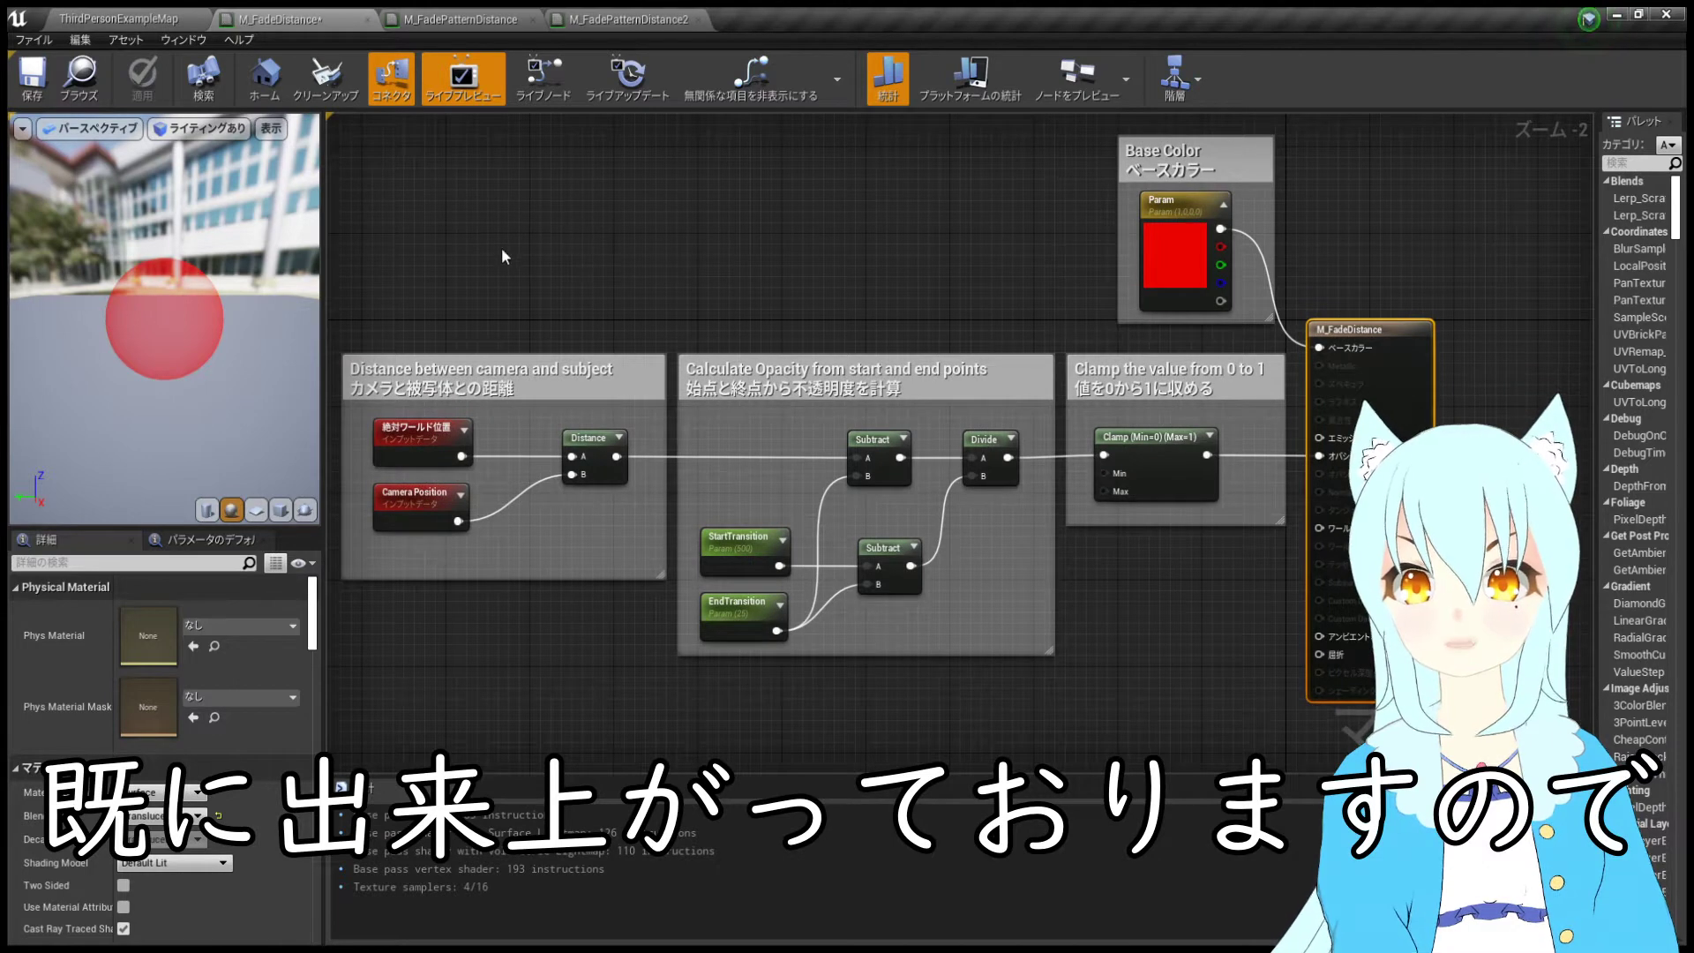
{"action": "scroll", "coordinate": [182, 303], "scroll_direction": "down", "scroll_amount": 2}
{"action": "scroll", "coordinate": [186, 304], "scroll_direction": "down", "scroll_amount": 1}
{"action": "scroll", "coordinate": [192, 304], "scroll_direction": "down", "scroll_amount": 1}
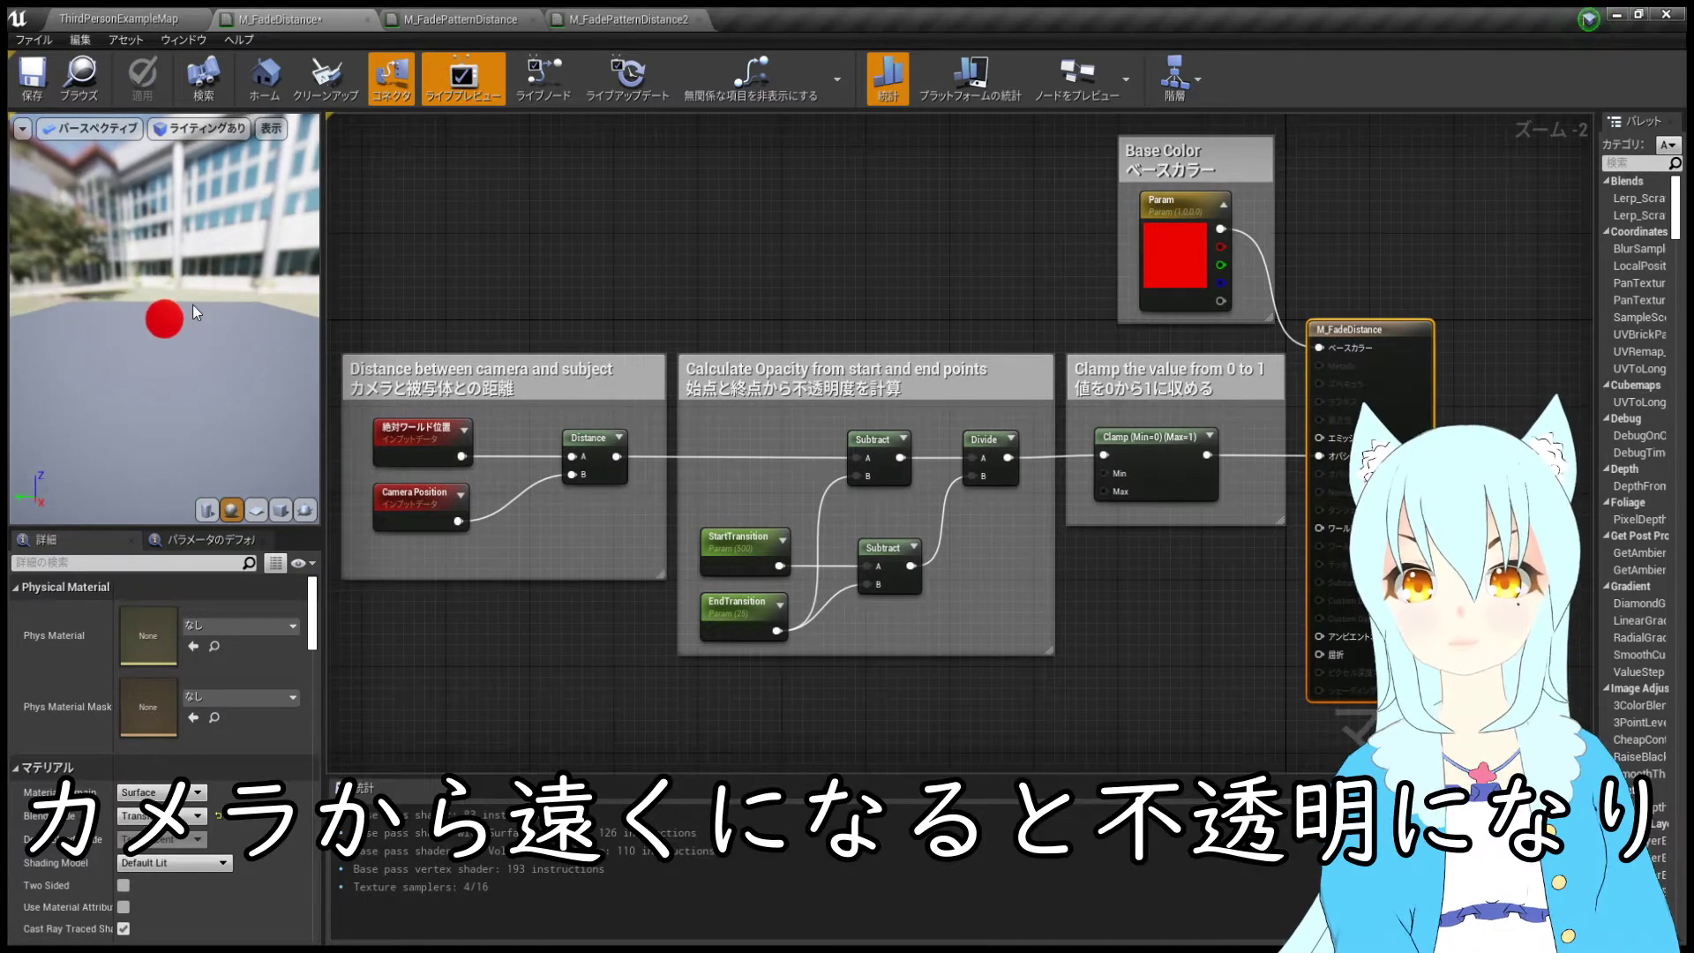
{"action": "scroll", "coordinate": [192, 305], "scroll_direction": "down", "scroll_amount": 1}
{"action": "scroll", "coordinate": [192, 304], "scroll_direction": "up", "scroll_amount": 3}
{"action": "scroll", "coordinate": [192, 304], "scroll_direction": "down", "scroll_amount": 5}
{"action": "scroll", "coordinate": [192, 305], "scroll_direction": "down", "scroll_amount": 1}
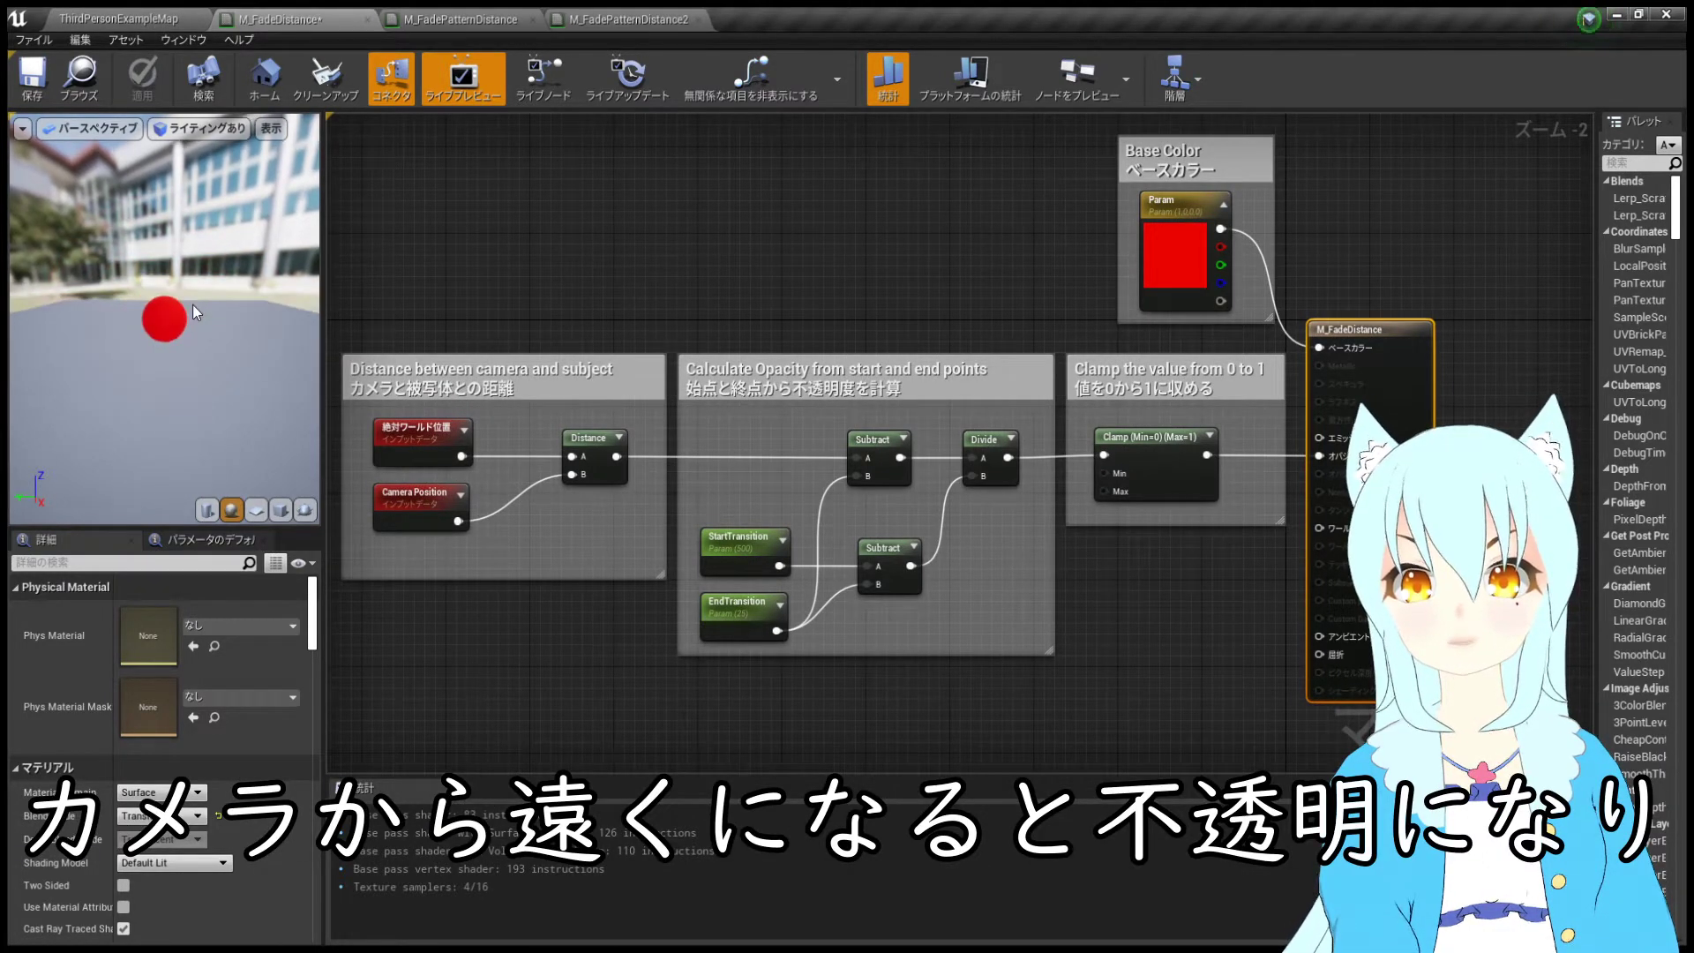
{"action": "scroll", "coordinate": [192, 304], "scroll_direction": "up", "scroll_amount": 1}
{"action": "scroll", "coordinate": [193, 304], "scroll_direction": "up", "scroll_amount": 1}
{"action": "scroll", "coordinate": [192, 305], "scroll_direction": "up", "scroll_amount": 1}
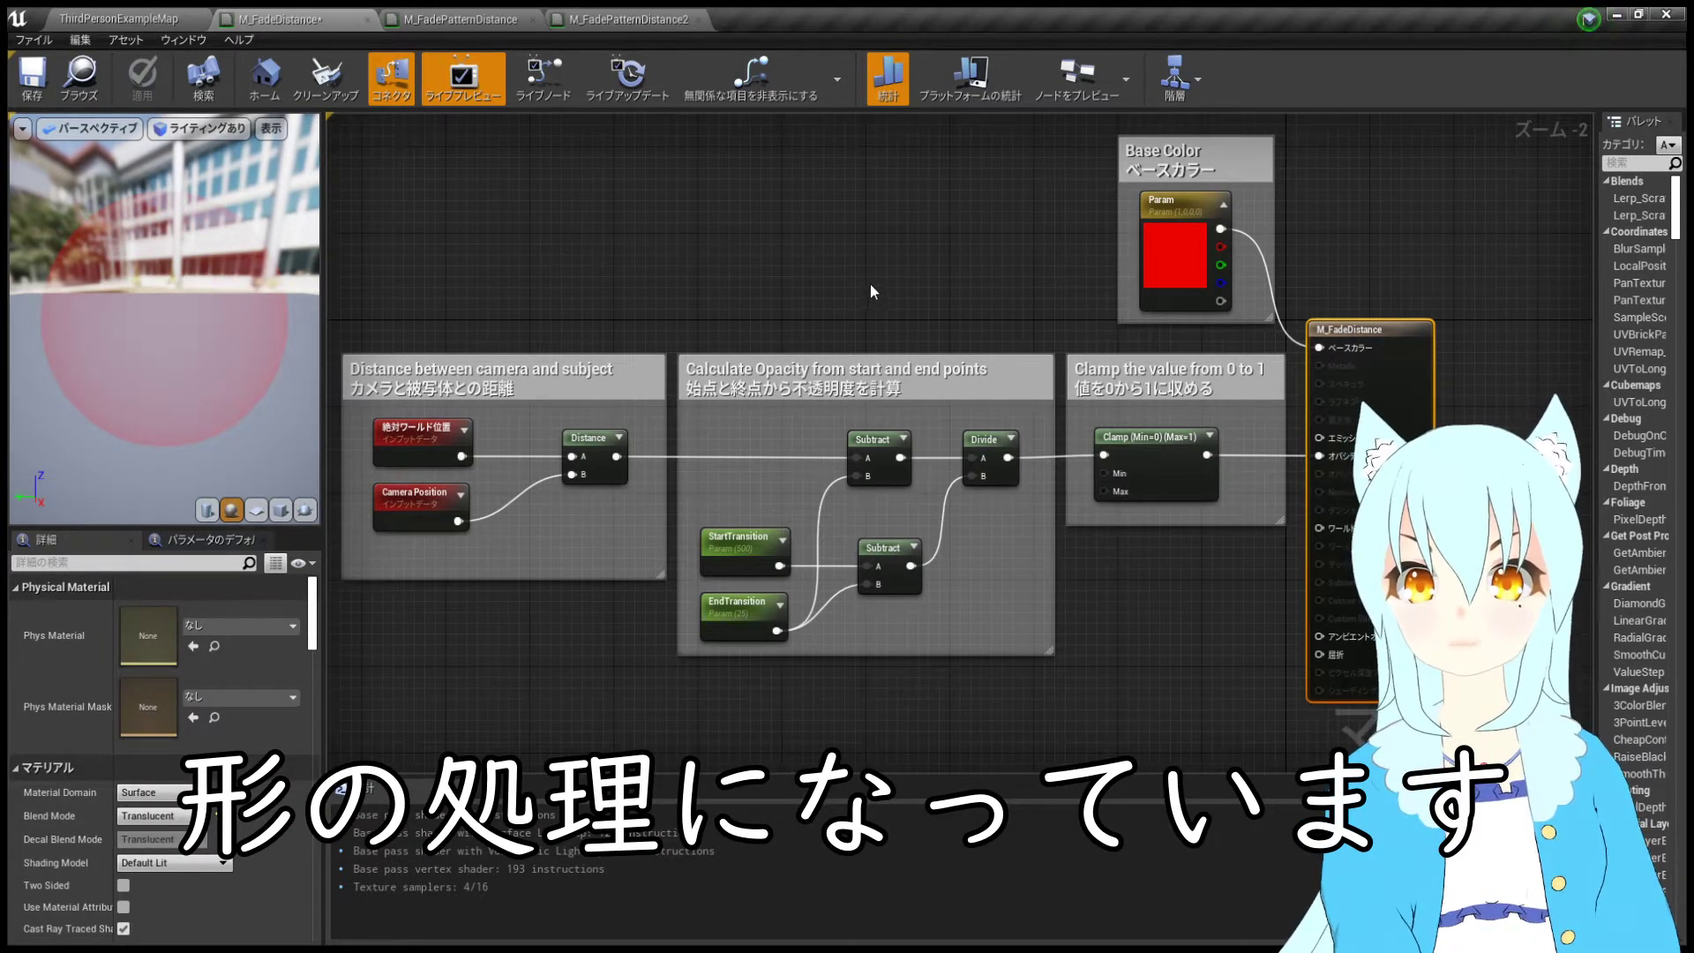
- Reframe the M_FadeDistance graph to show the whole network with the Distance group fully visible
{"action": "right_click_drag", "start_coordinate": [885, 269], "coordinate": [406, 210]}
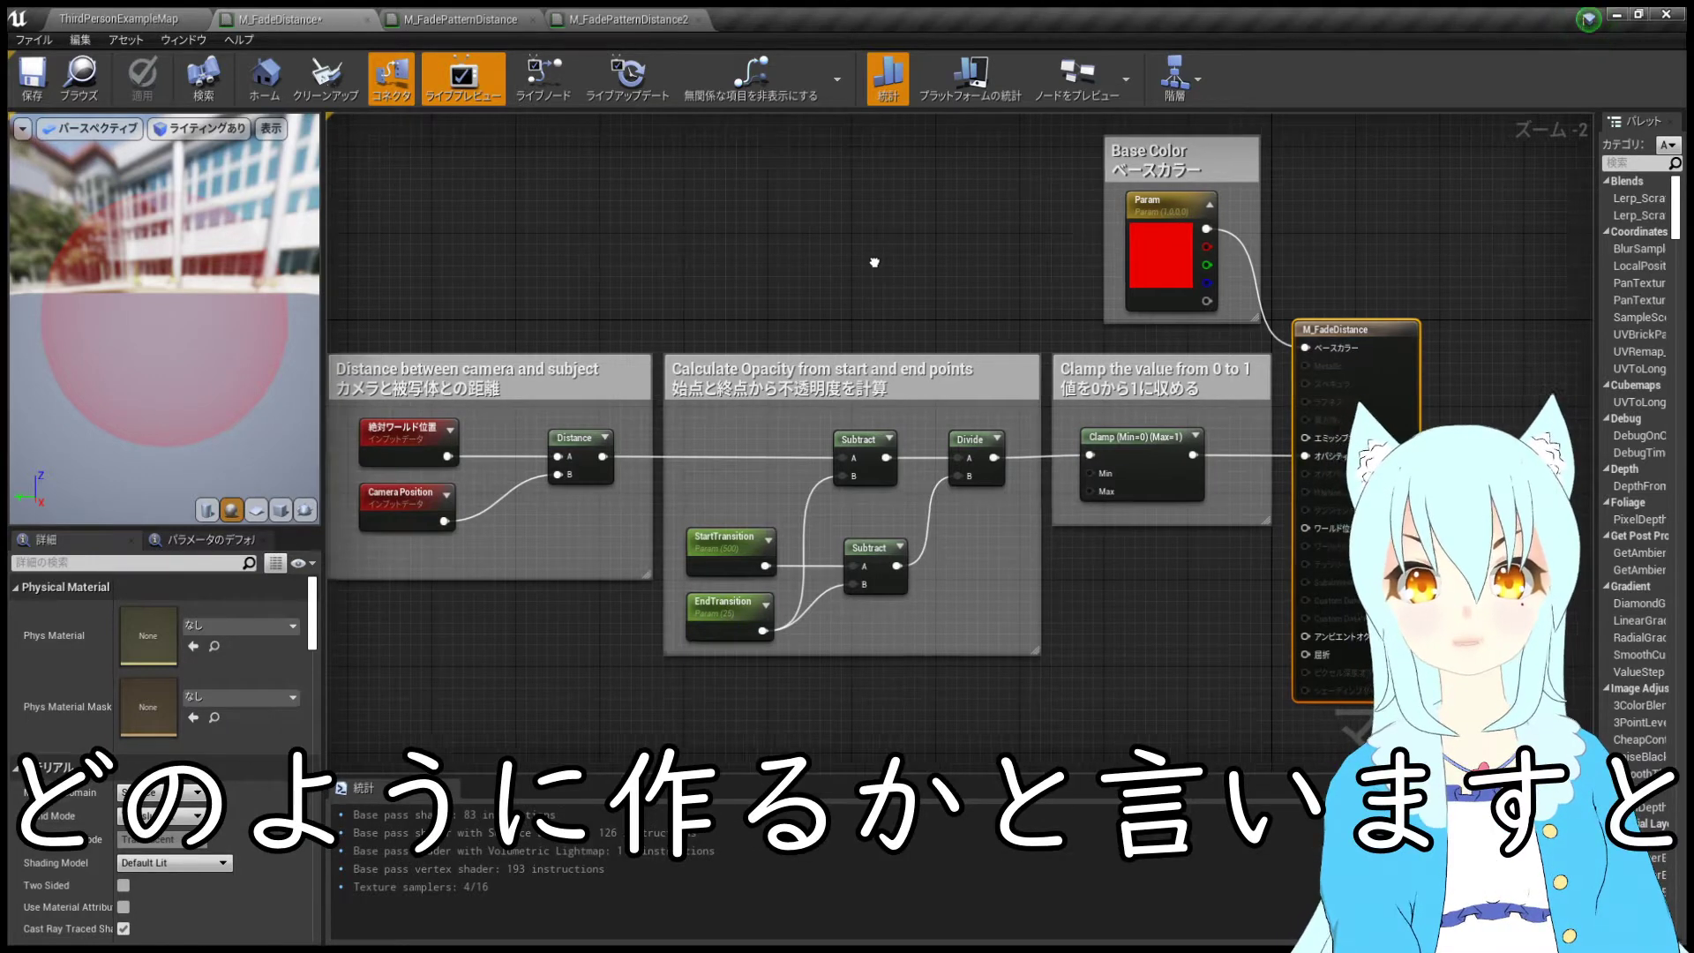
{"action": "scroll", "coordinate": [1068, 380], "scroll_direction": "up", "scroll_amount": 2}
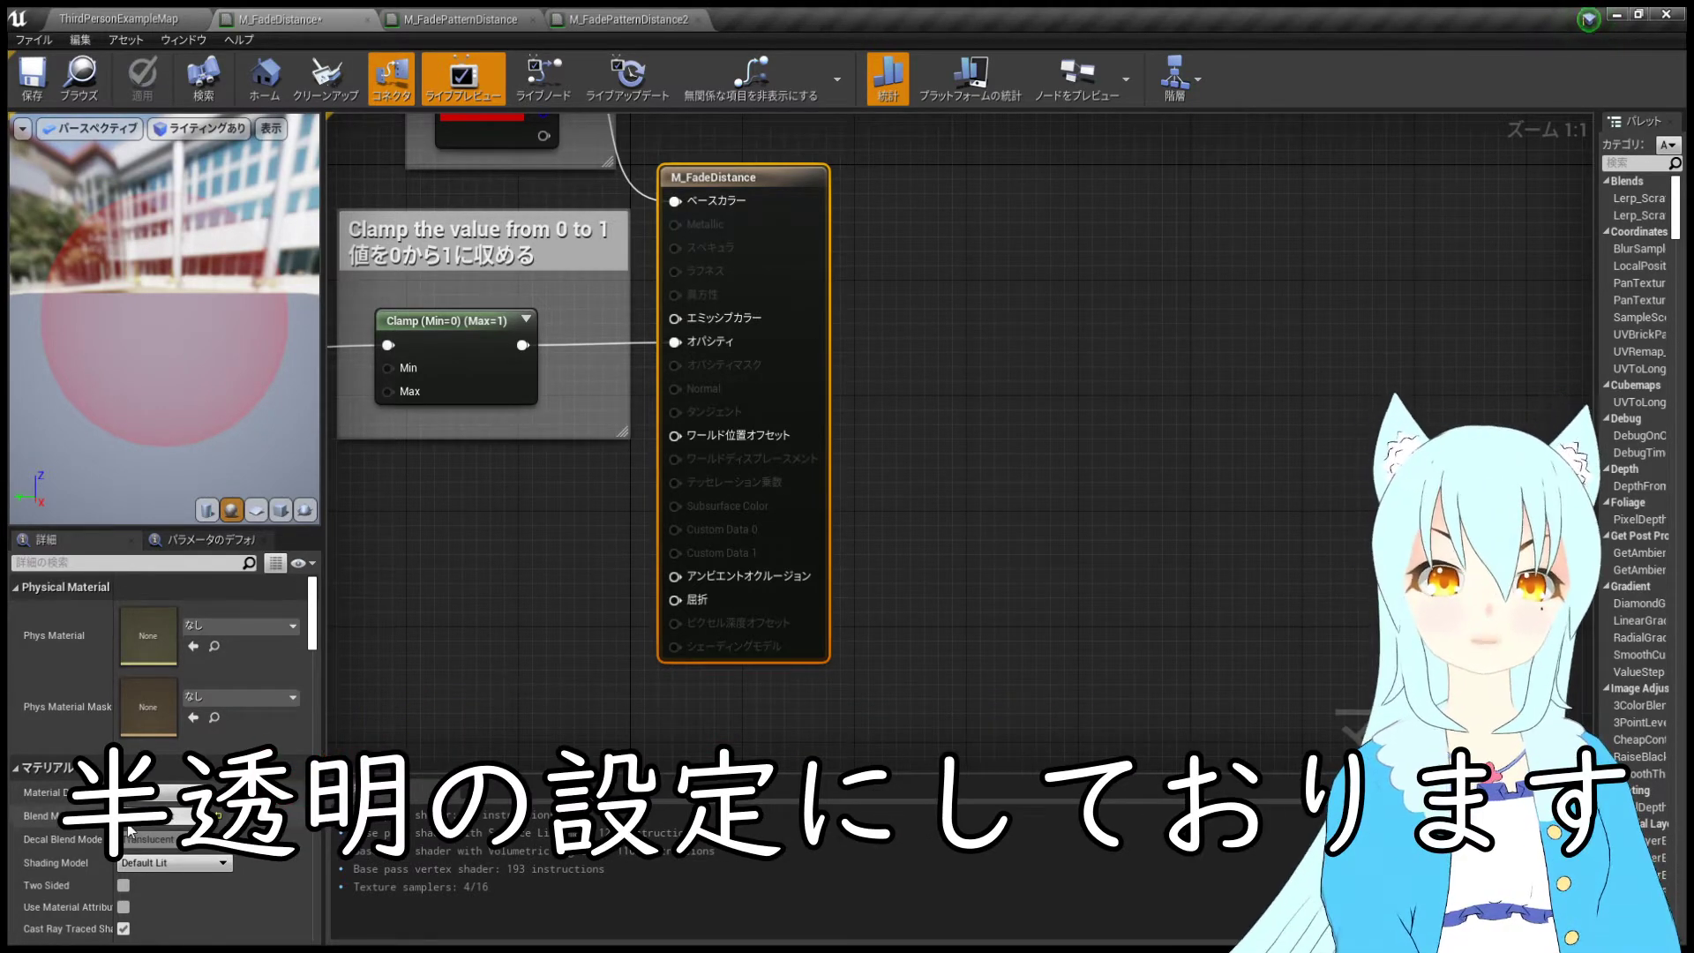
{"action": "scroll", "coordinate": [517, 602], "scroll_direction": "down", "scroll_amount": 2}
{"action": "right_click_drag", "start_coordinate": [513, 605], "coordinate": [808, 580]}
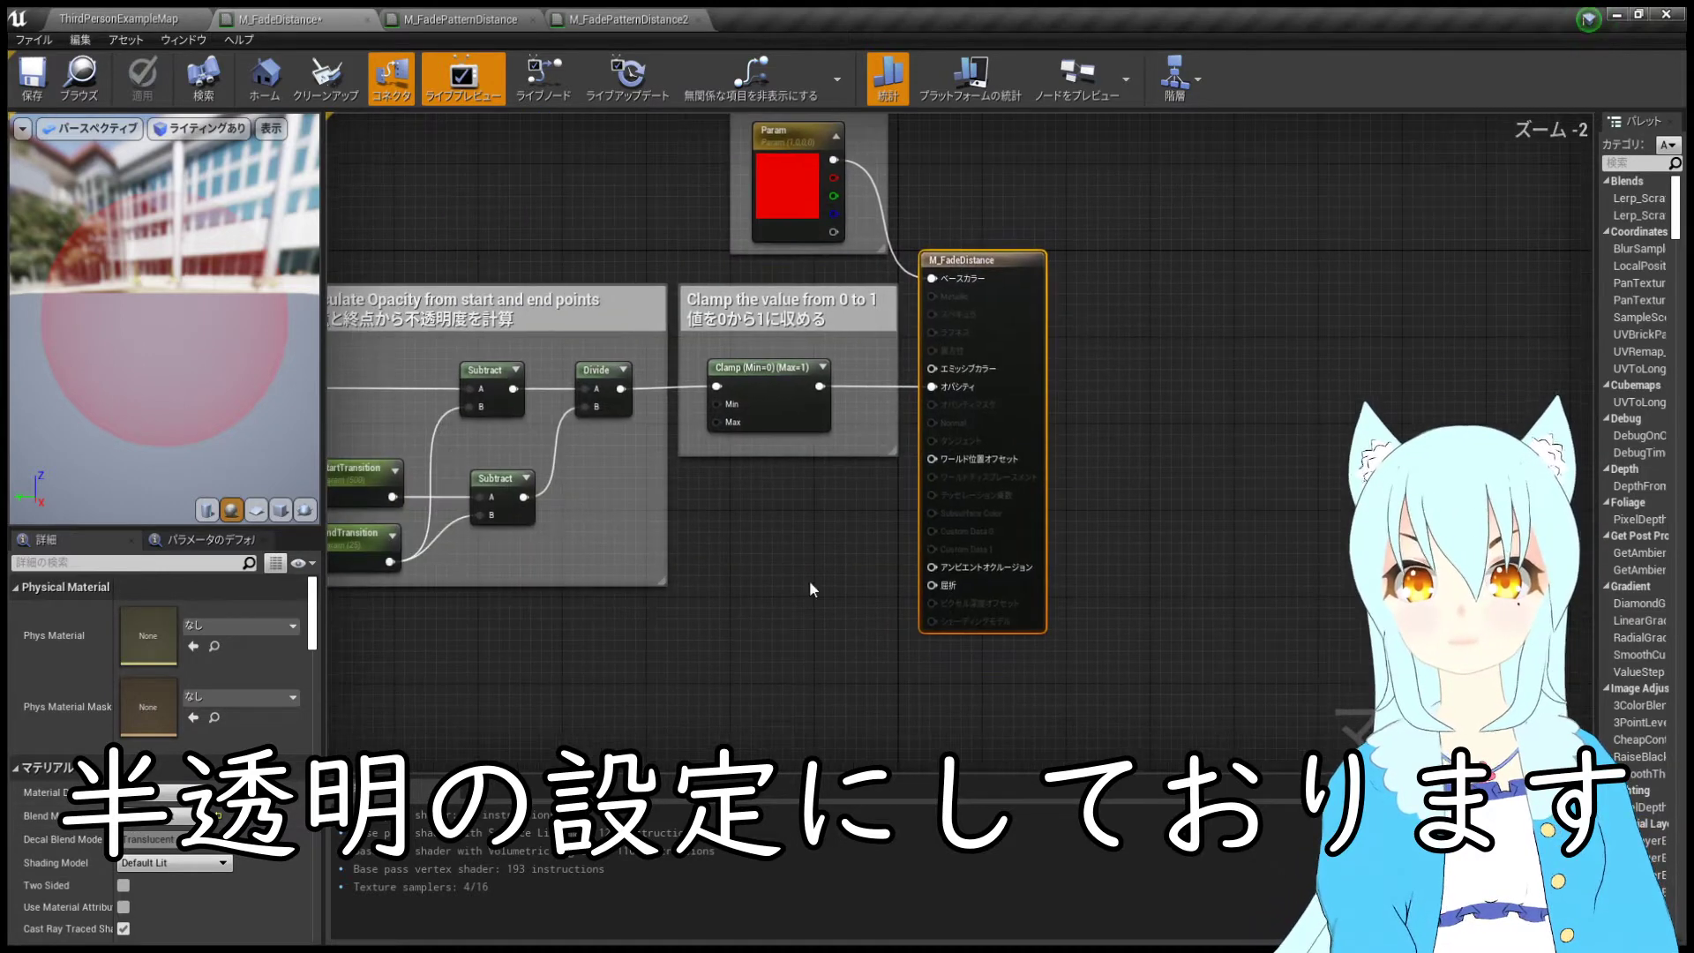
{"action": "right_click_drag", "start_coordinate": [645, 638], "coordinate": [924, 654]}
{"action": "mouse_move", "coordinate": [775, 691]}
{"action": "right_mouse_down"}
{"action": "mouse_move", "coordinate": [925, 680]}
{"action": "mouse_move", "coordinate": [877, 711]}
{"action": "right_mouse_up"}
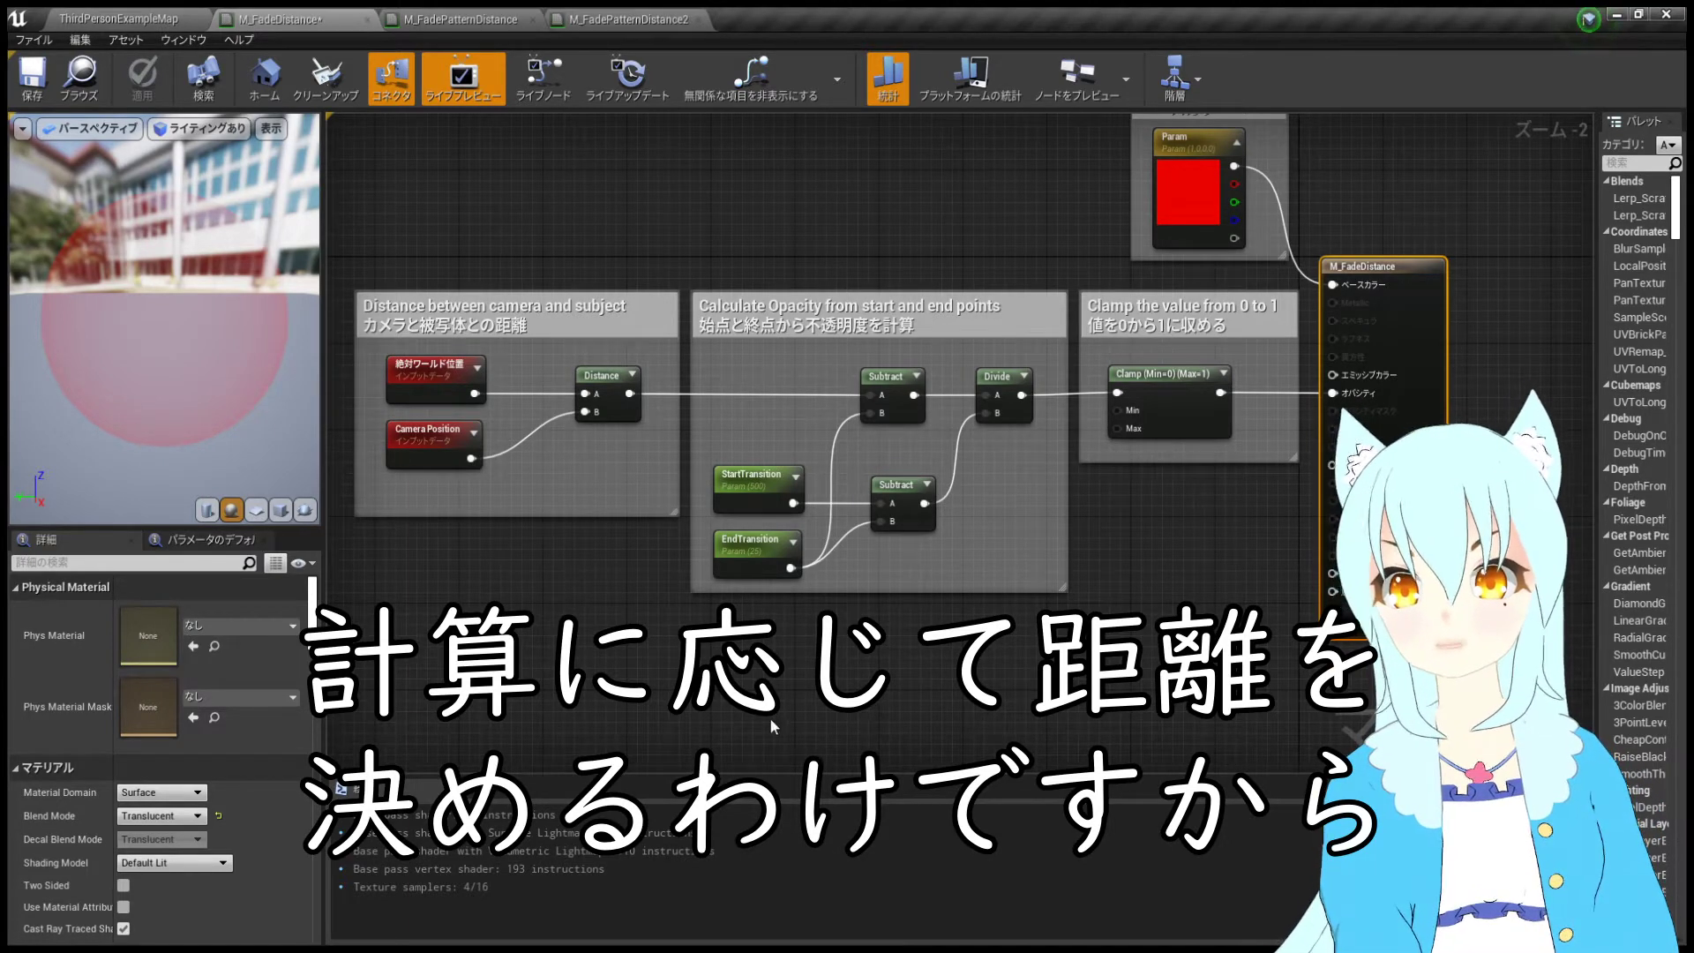
{"action": "right_click_drag", "start_coordinate": [769, 717], "coordinate": [902, 736]}
{"action": "left_click_drag", "start_coordinate": [426, 240], "coordinate": [825, 628]}
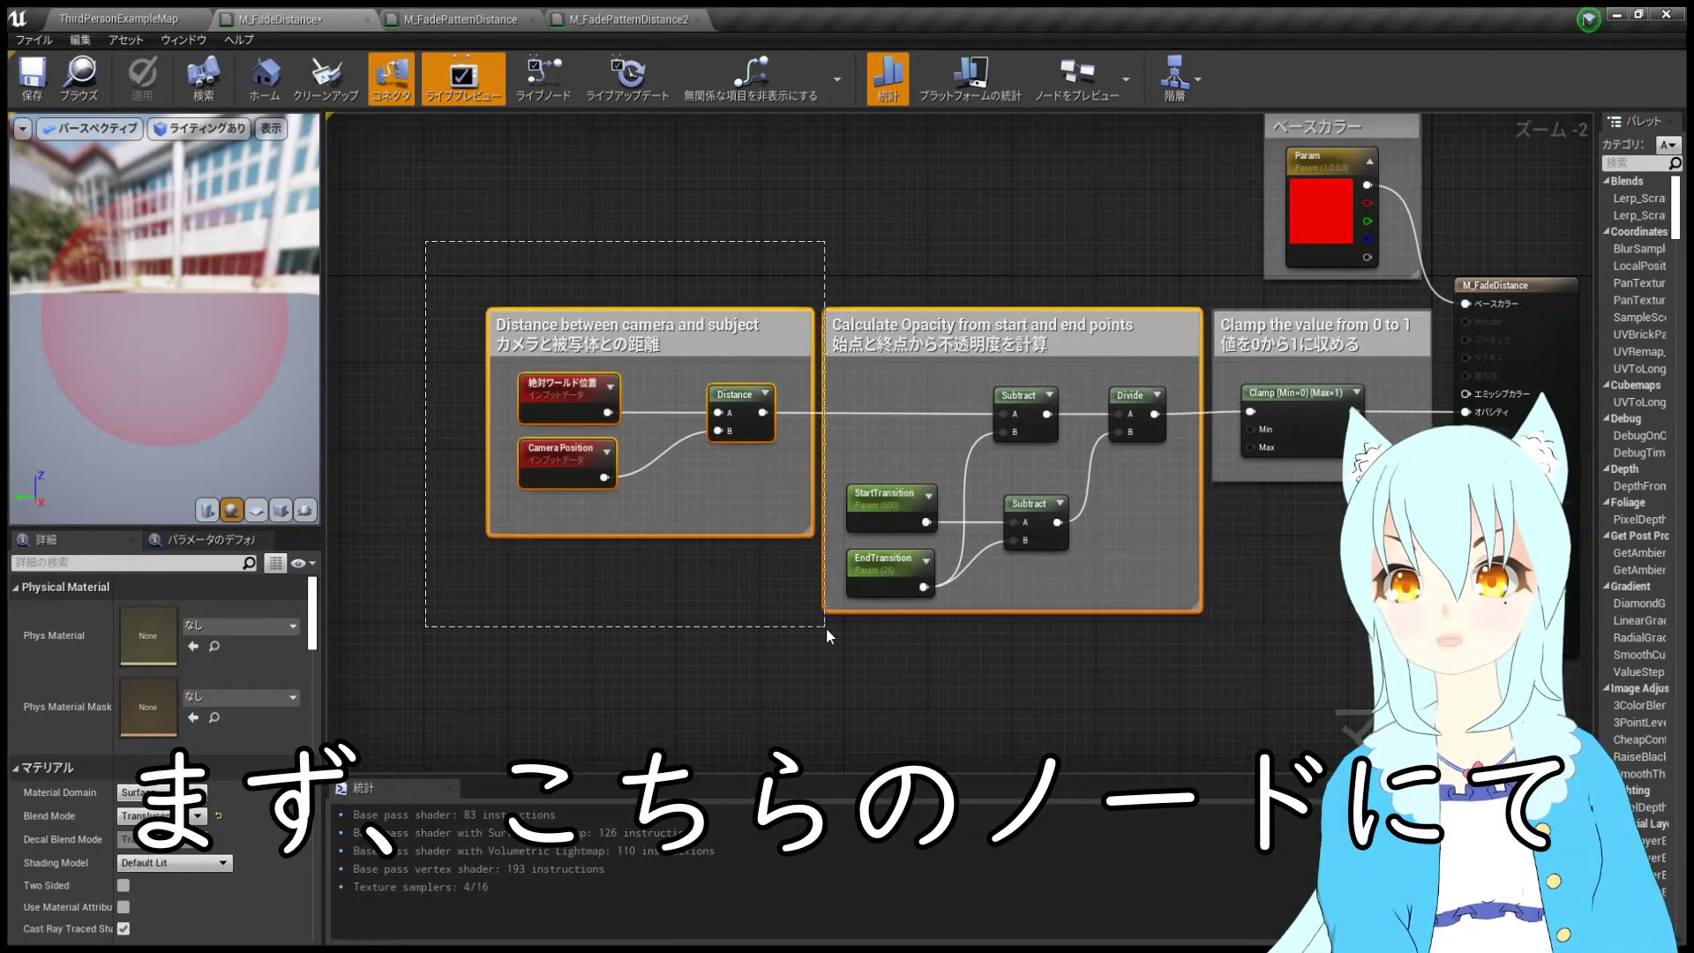
{"action": "key", "text": "Home"}
{"action": "right_click_drag", "start_coordinate": [622, 608], "coordinate": [574, 649]}
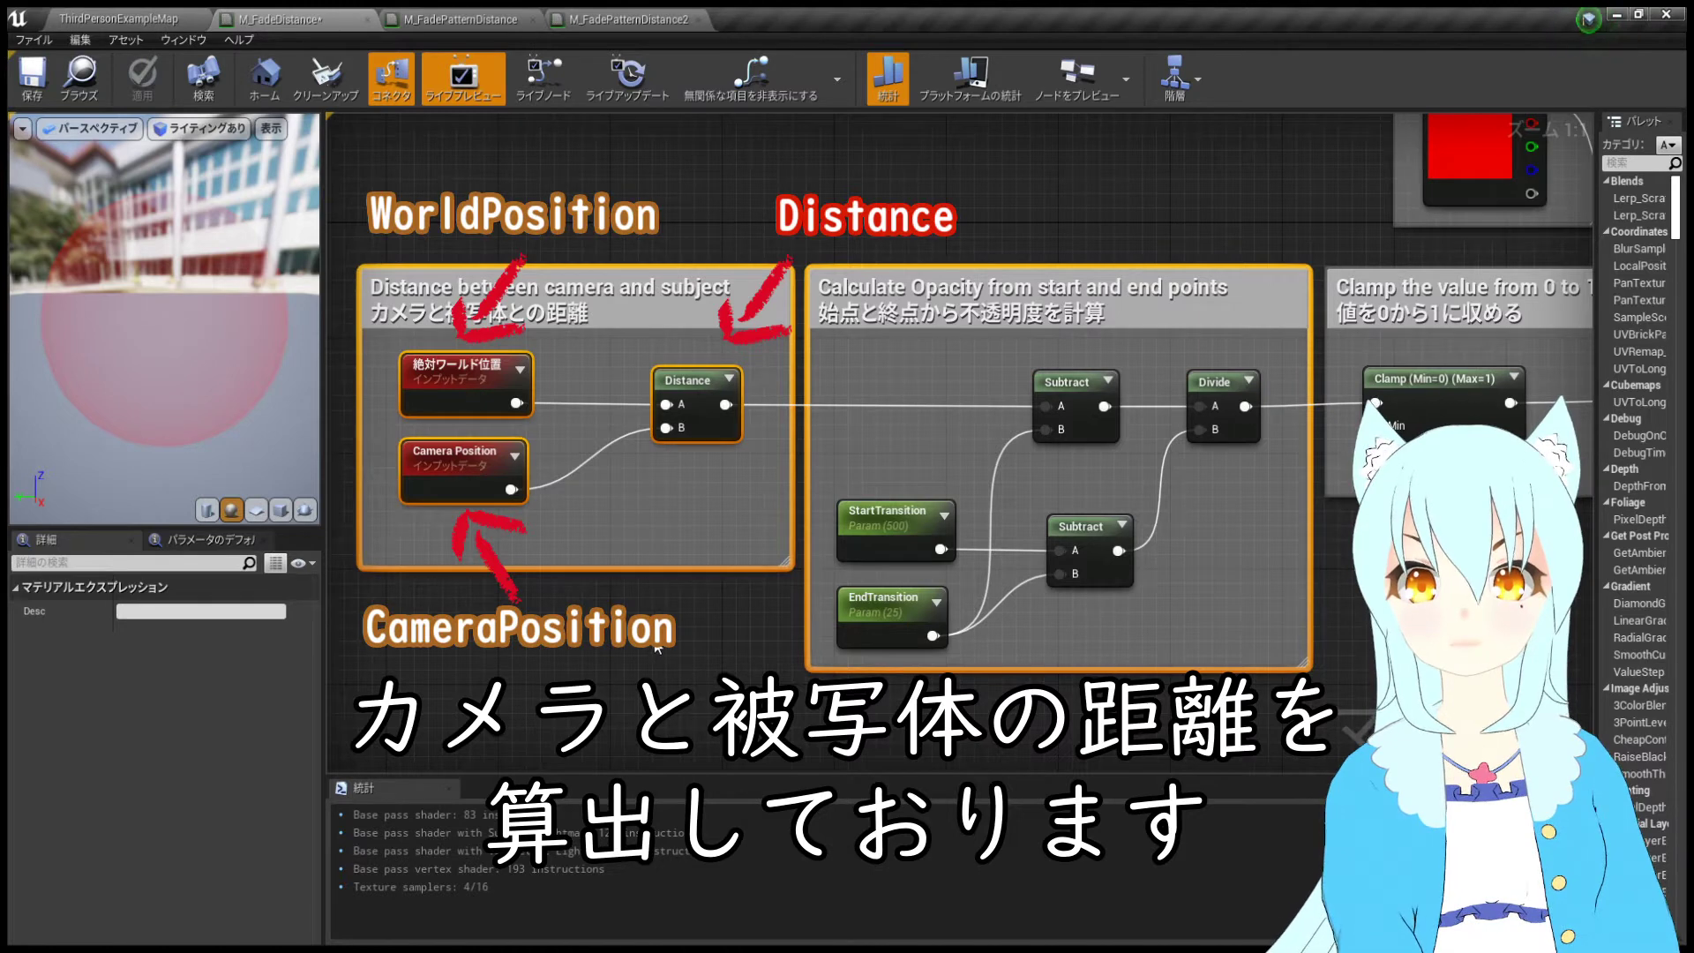
{"action": "right_click_drag", "start_coordinate": [666, 655], "coordinate": [533, 357]}
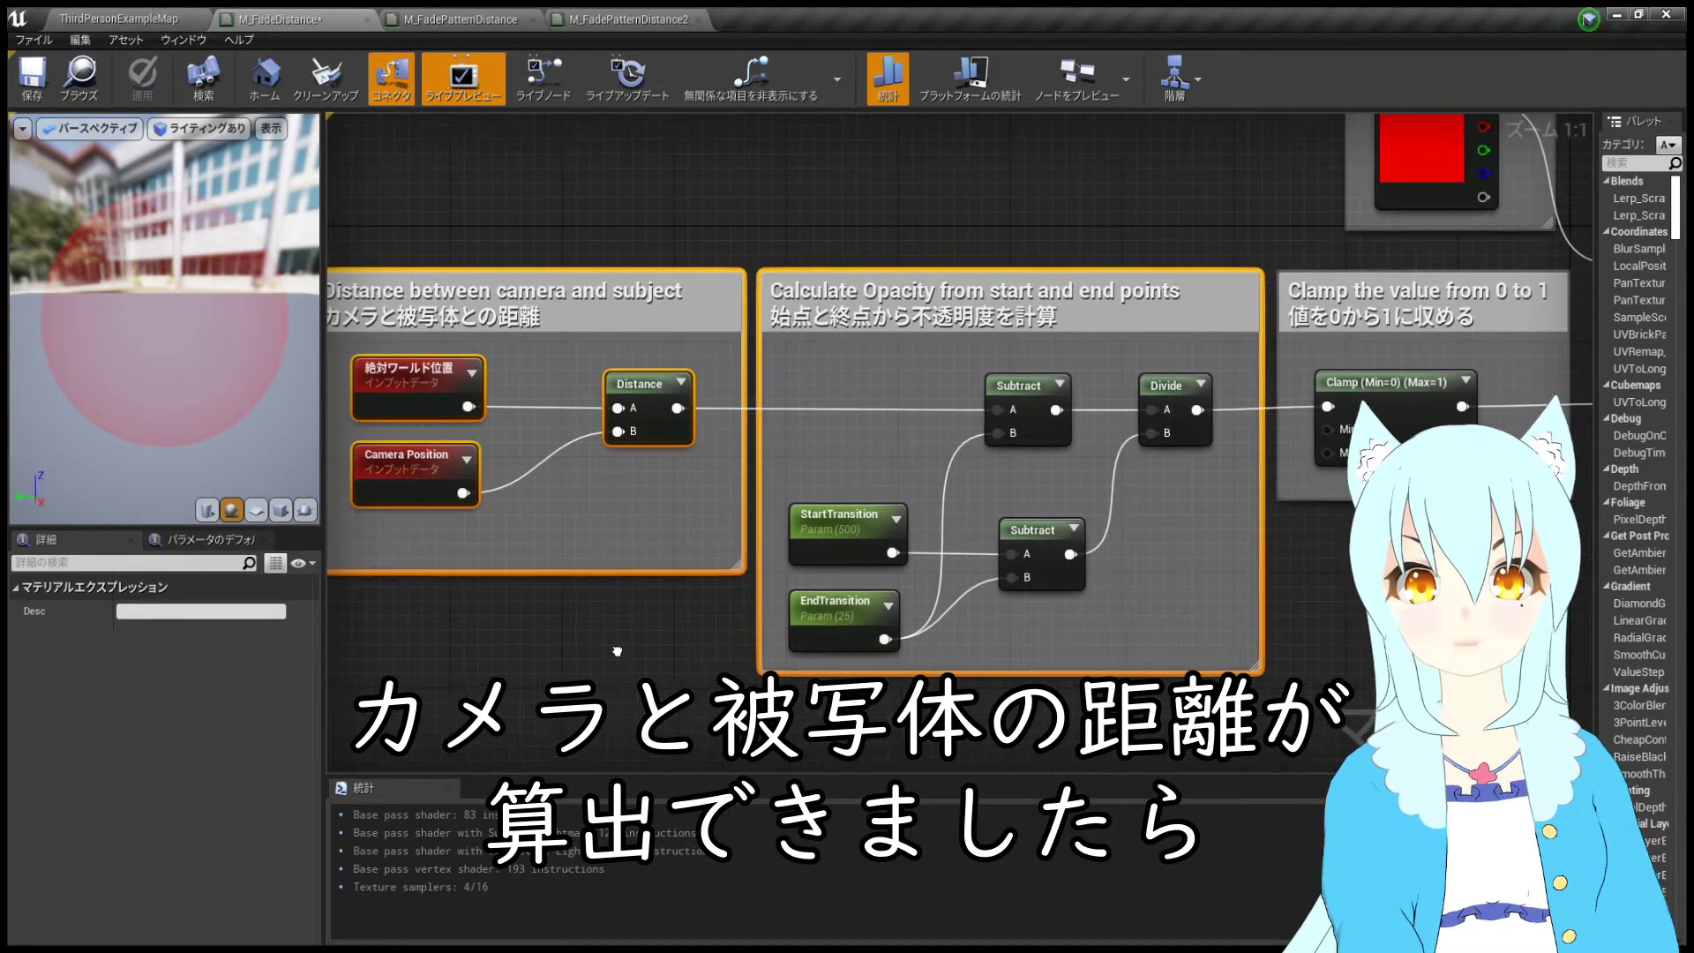
{"action": "left_click_drag", "start_coordinate": [470, 196], "coordinate": [979, 721]}
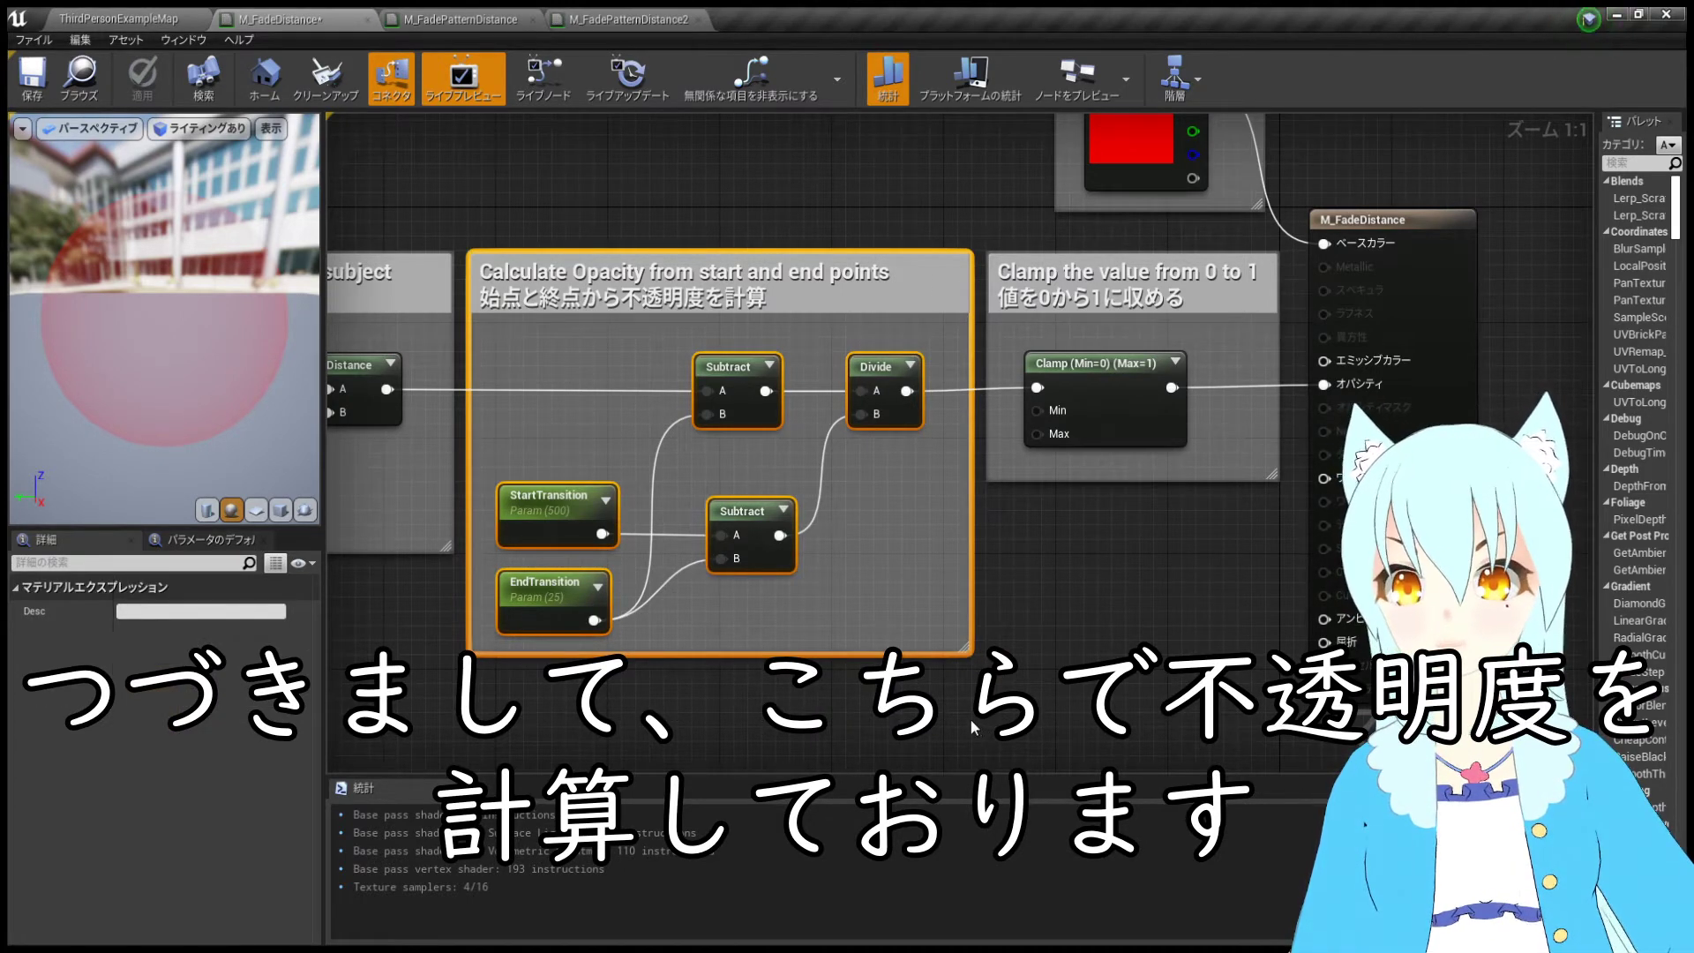
{"action": "left_click", "coordinate": [542, 530]}
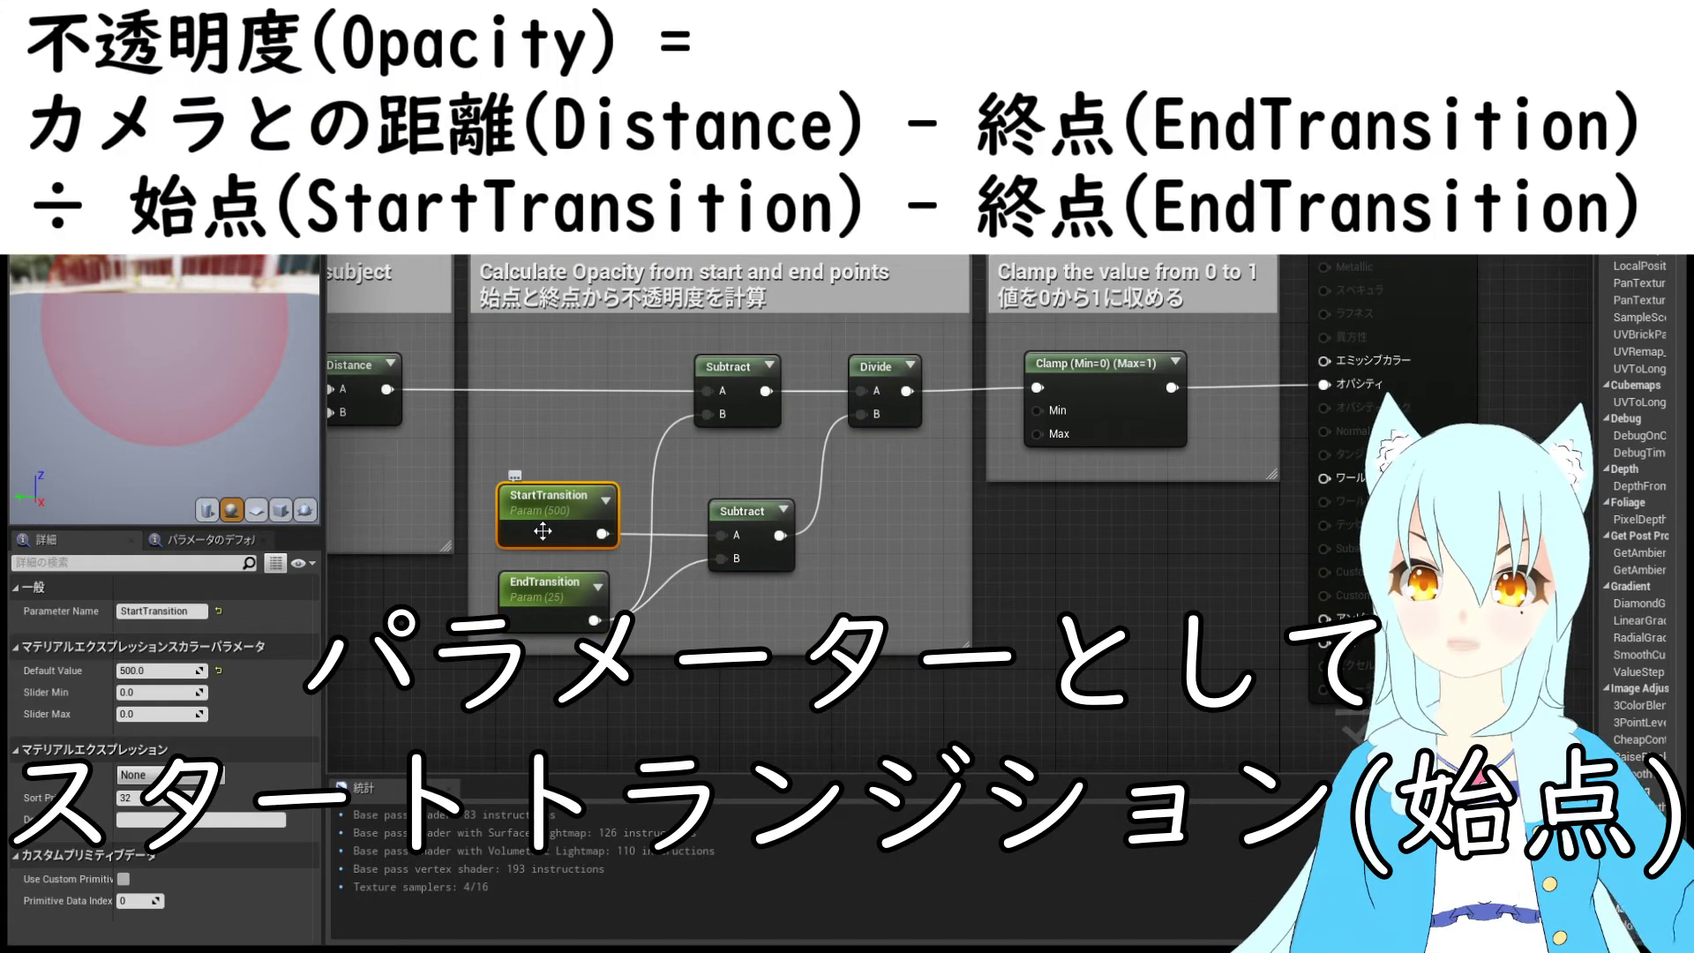
{"action": "left_click", "coordinate": [550, 627]}
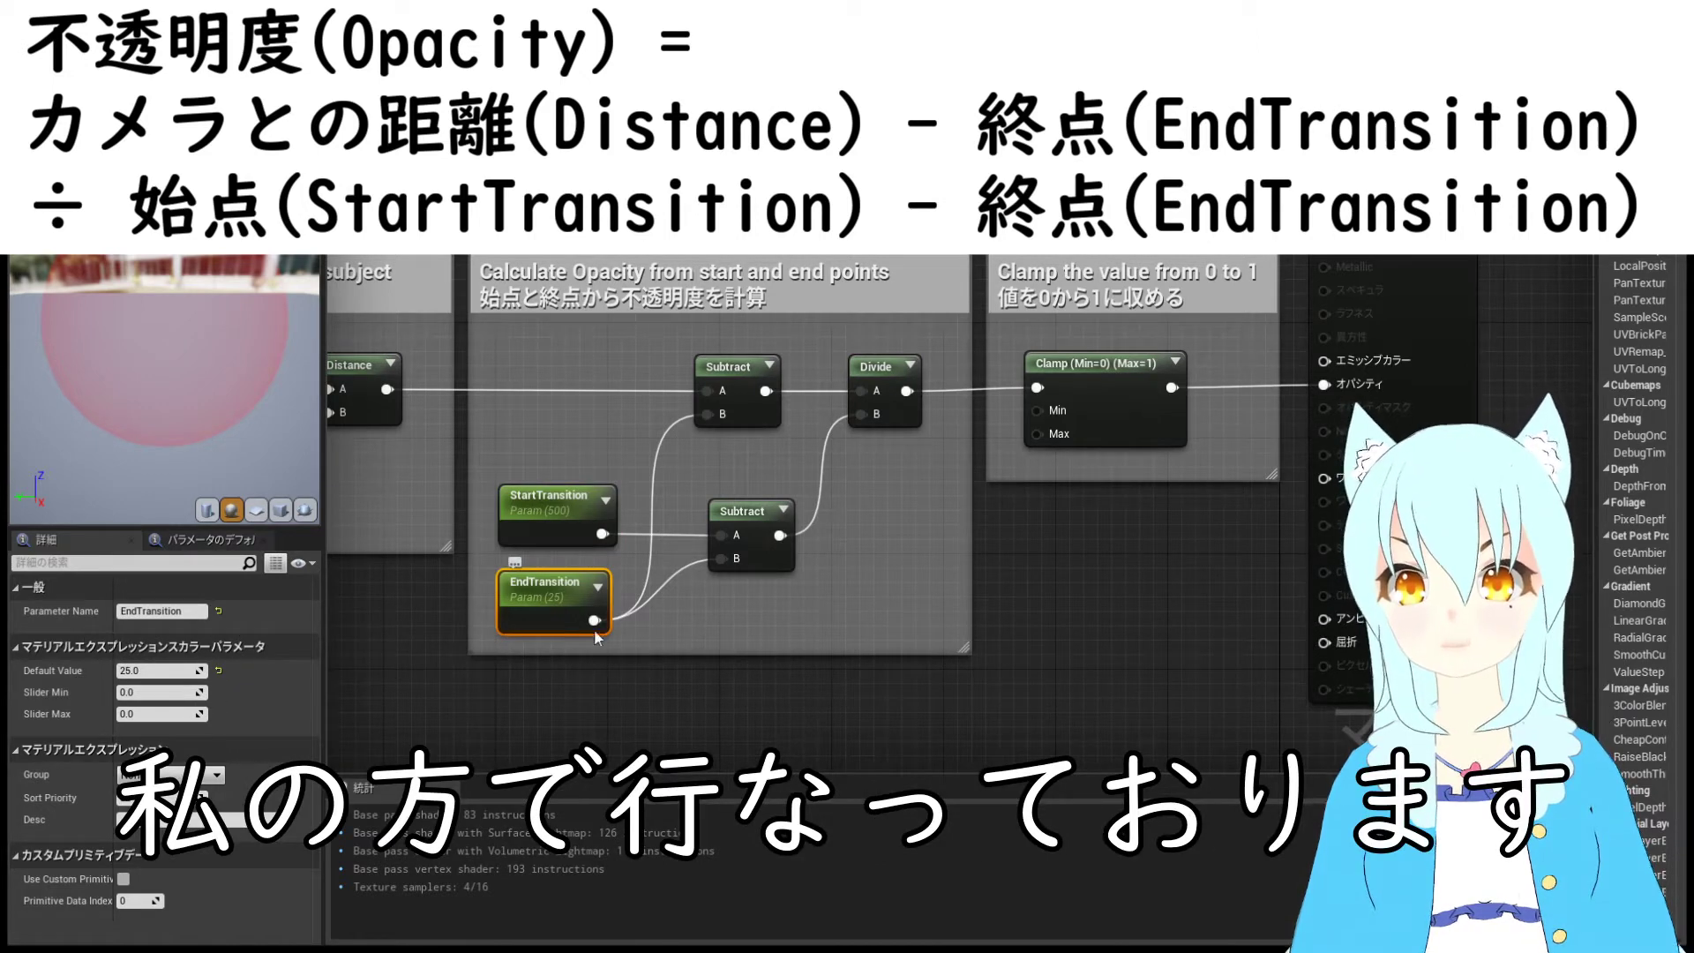
{"action": "mouse_move", "coordinate": [595, 628]}
{"action": "right_mouse_down"}
{"action": "mouse_move", "coordinate": [791, 563]}
{"action": "mouse_move", "coordinate": [1015, 576]}
{"action": "right_mouse_up"}
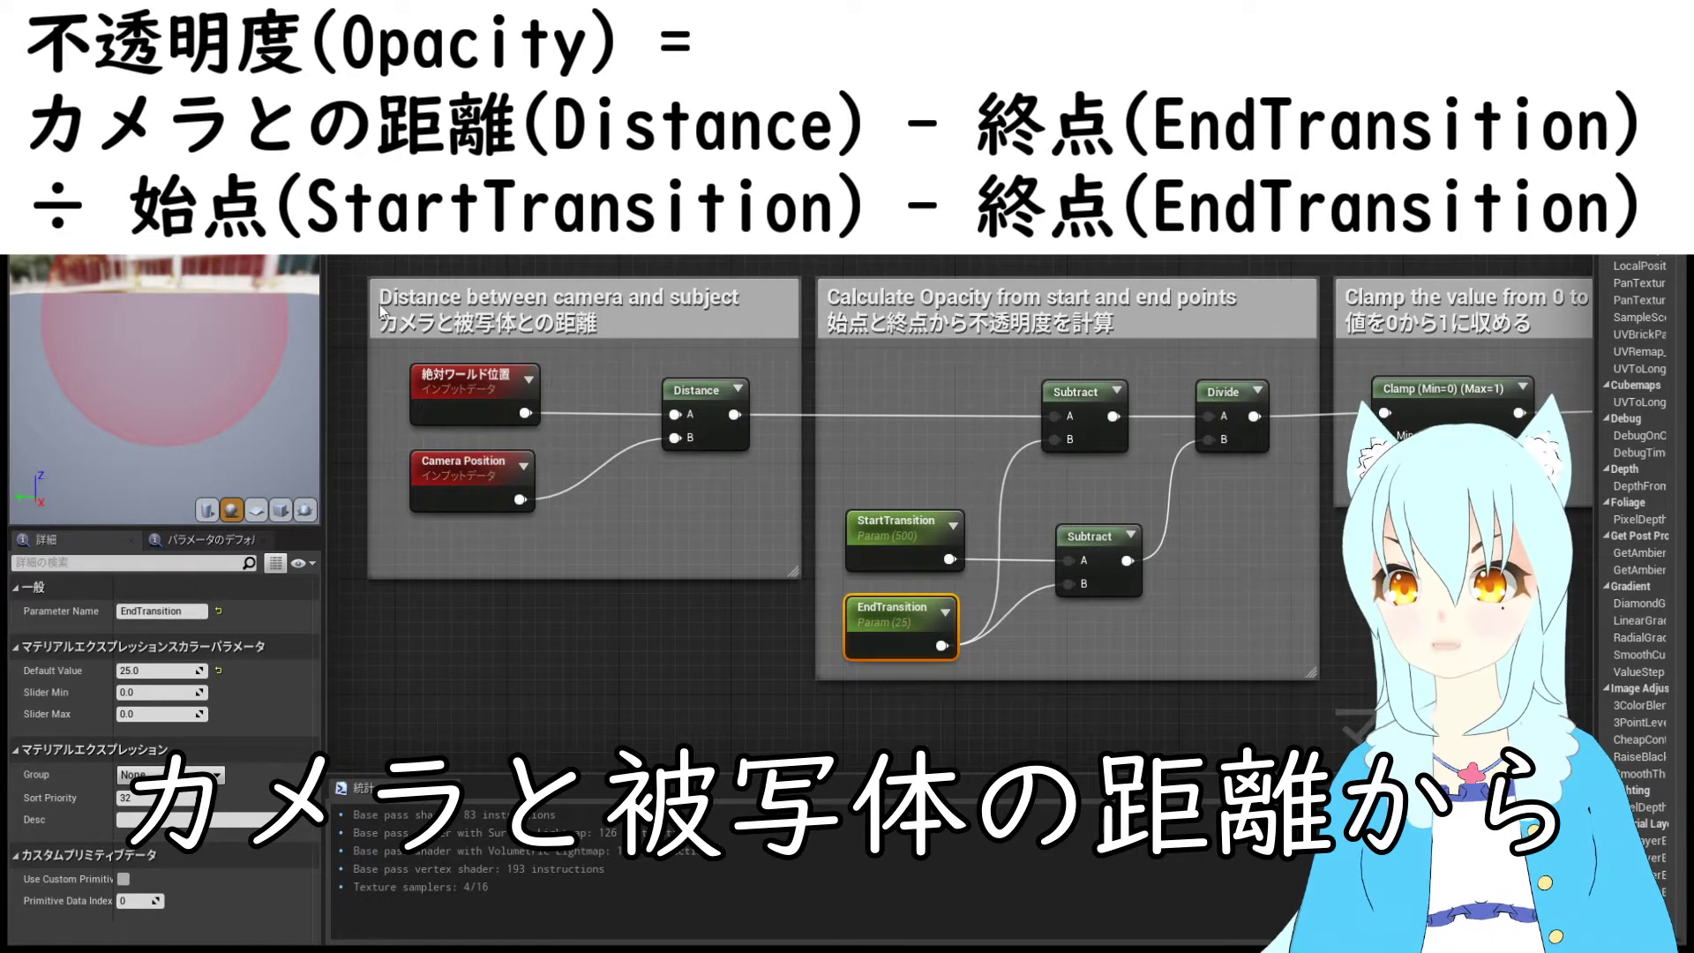
{"action": "right_click_drag", "start_coordinate": [538, 272], "coordinate": [532, 272]}
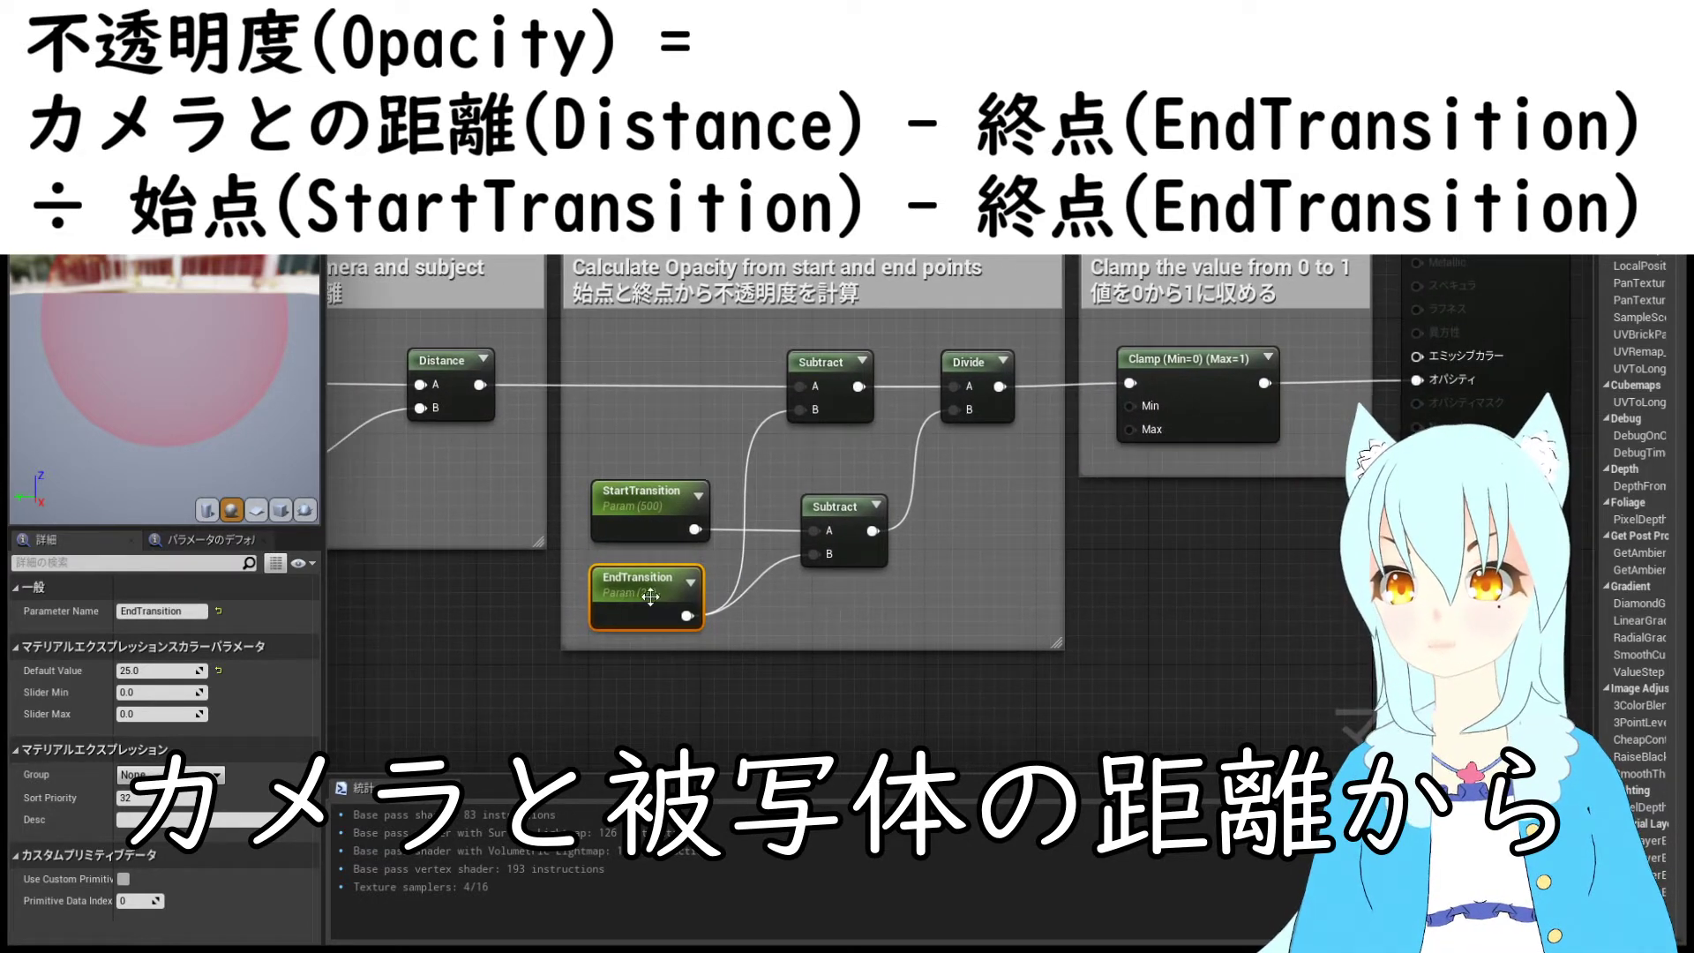
{"action": "right_click_drag", "start_coordinate": [630, 679], "coordinate": [551, 697]}
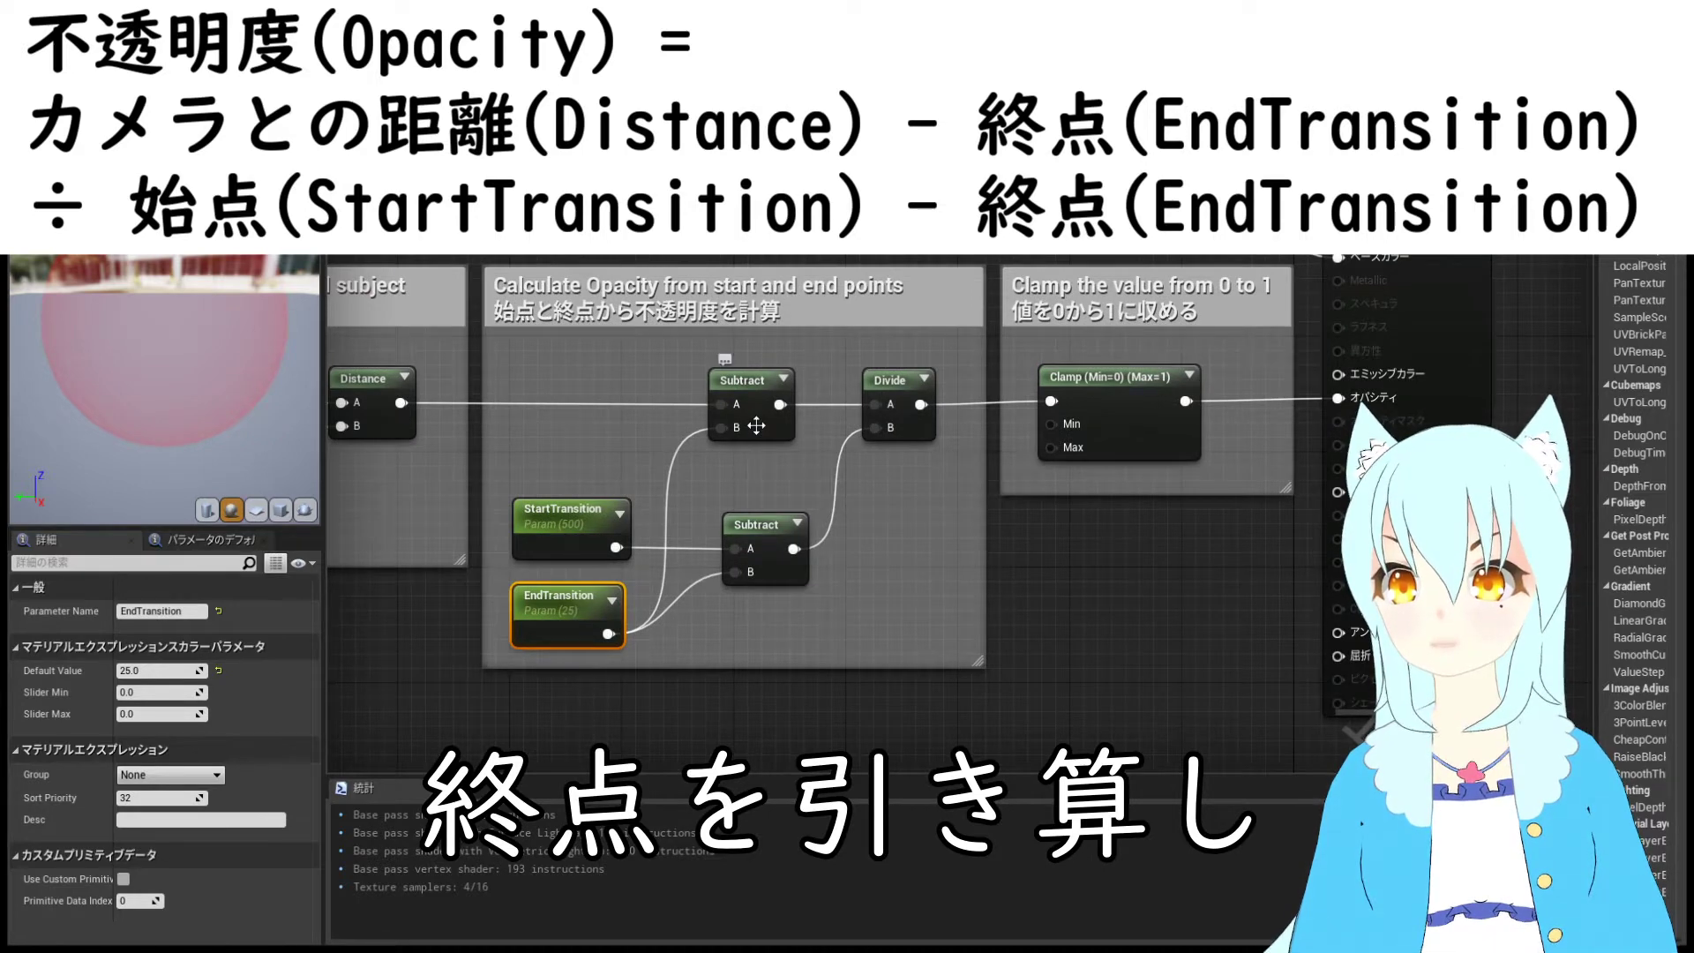
{"action": "mouse_move", "coordinate": [756, 425]}
{"action": "right_mouse_down"}
{"action": "mouse_move", "coordinate": [866, 447]}
{"action": "mouse_move", "coordinate": [857, 435]}
{"action": "right_mouse_up"}
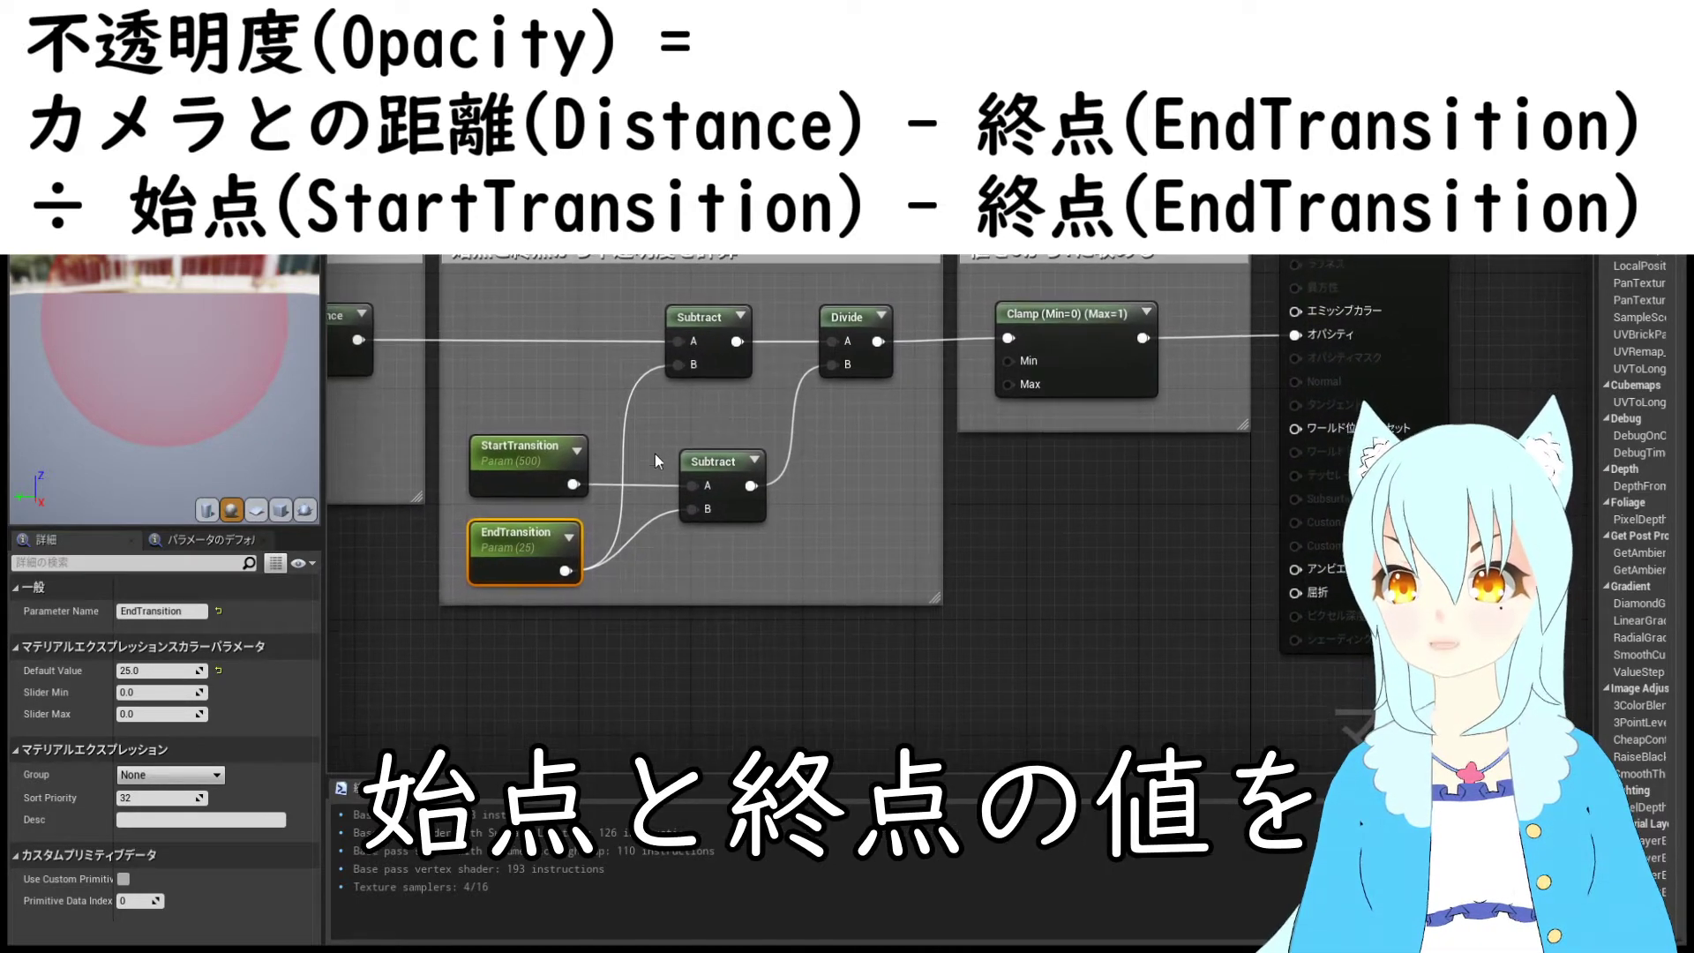
{"action": "left_click", "coordinate": [510, 484]}
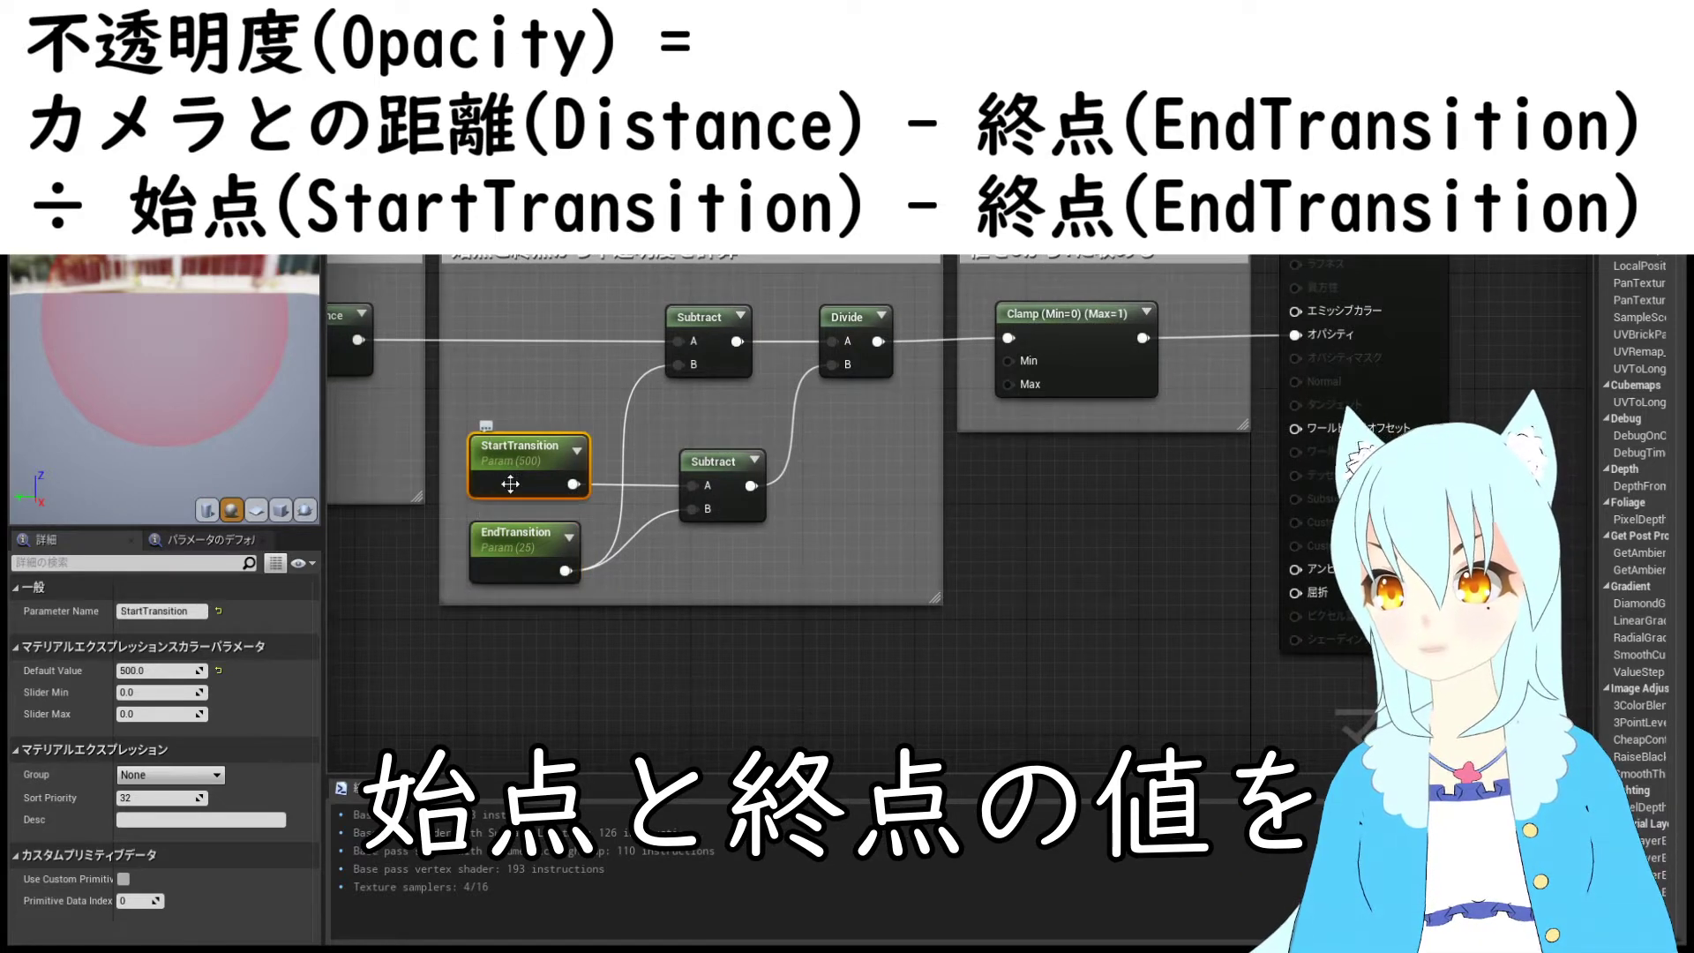
{"action": "left_click", "coordinate": [529, 559]}
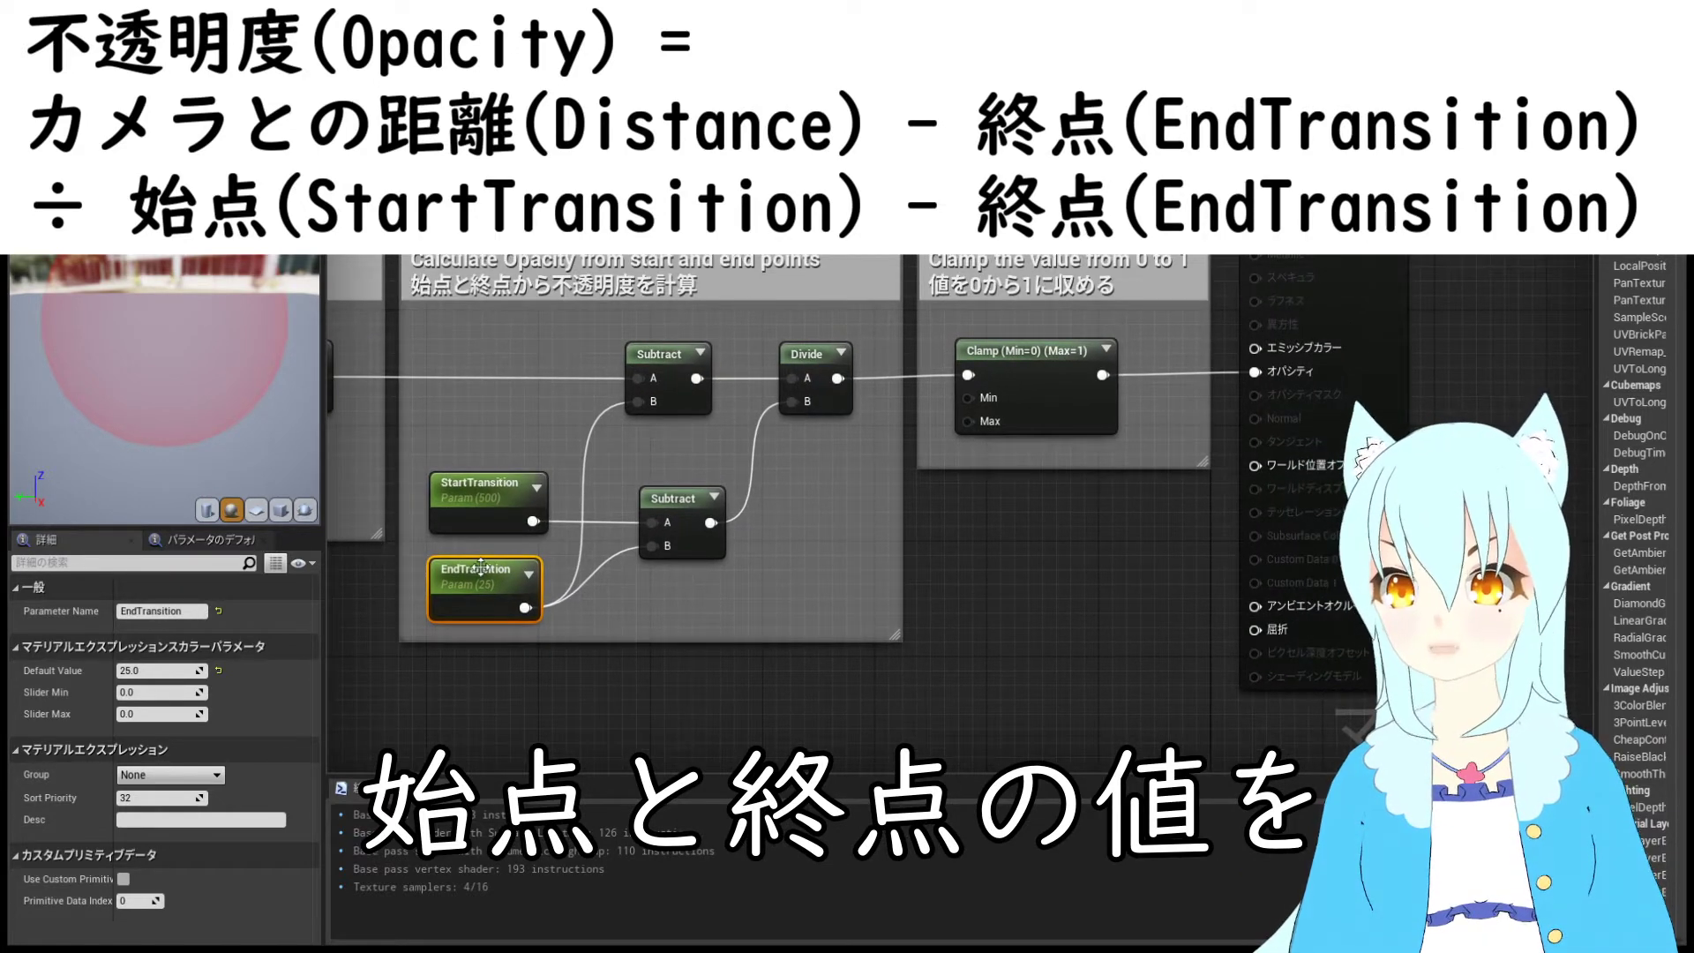
{"action": "right_click_drag", "start_coordinate": [831, 477], "coordinate": [827, 524]}
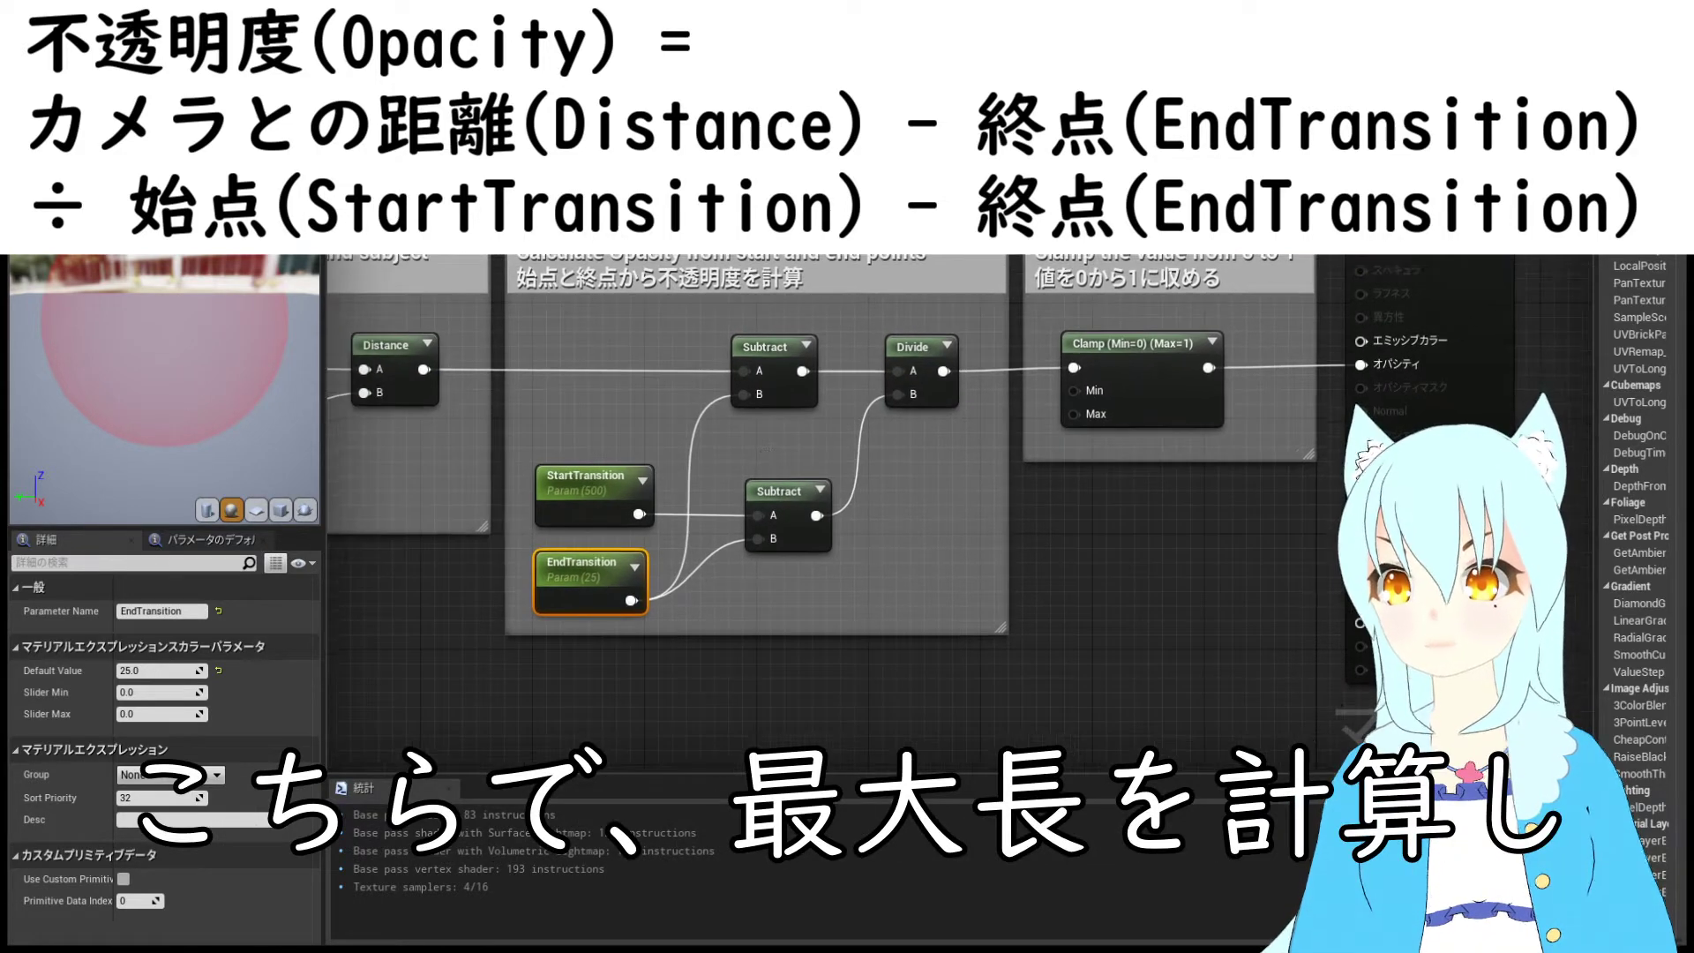
{"action": "left_click_drag", "start_coordinate": [918, 703], "coordinate": [489, 460]}
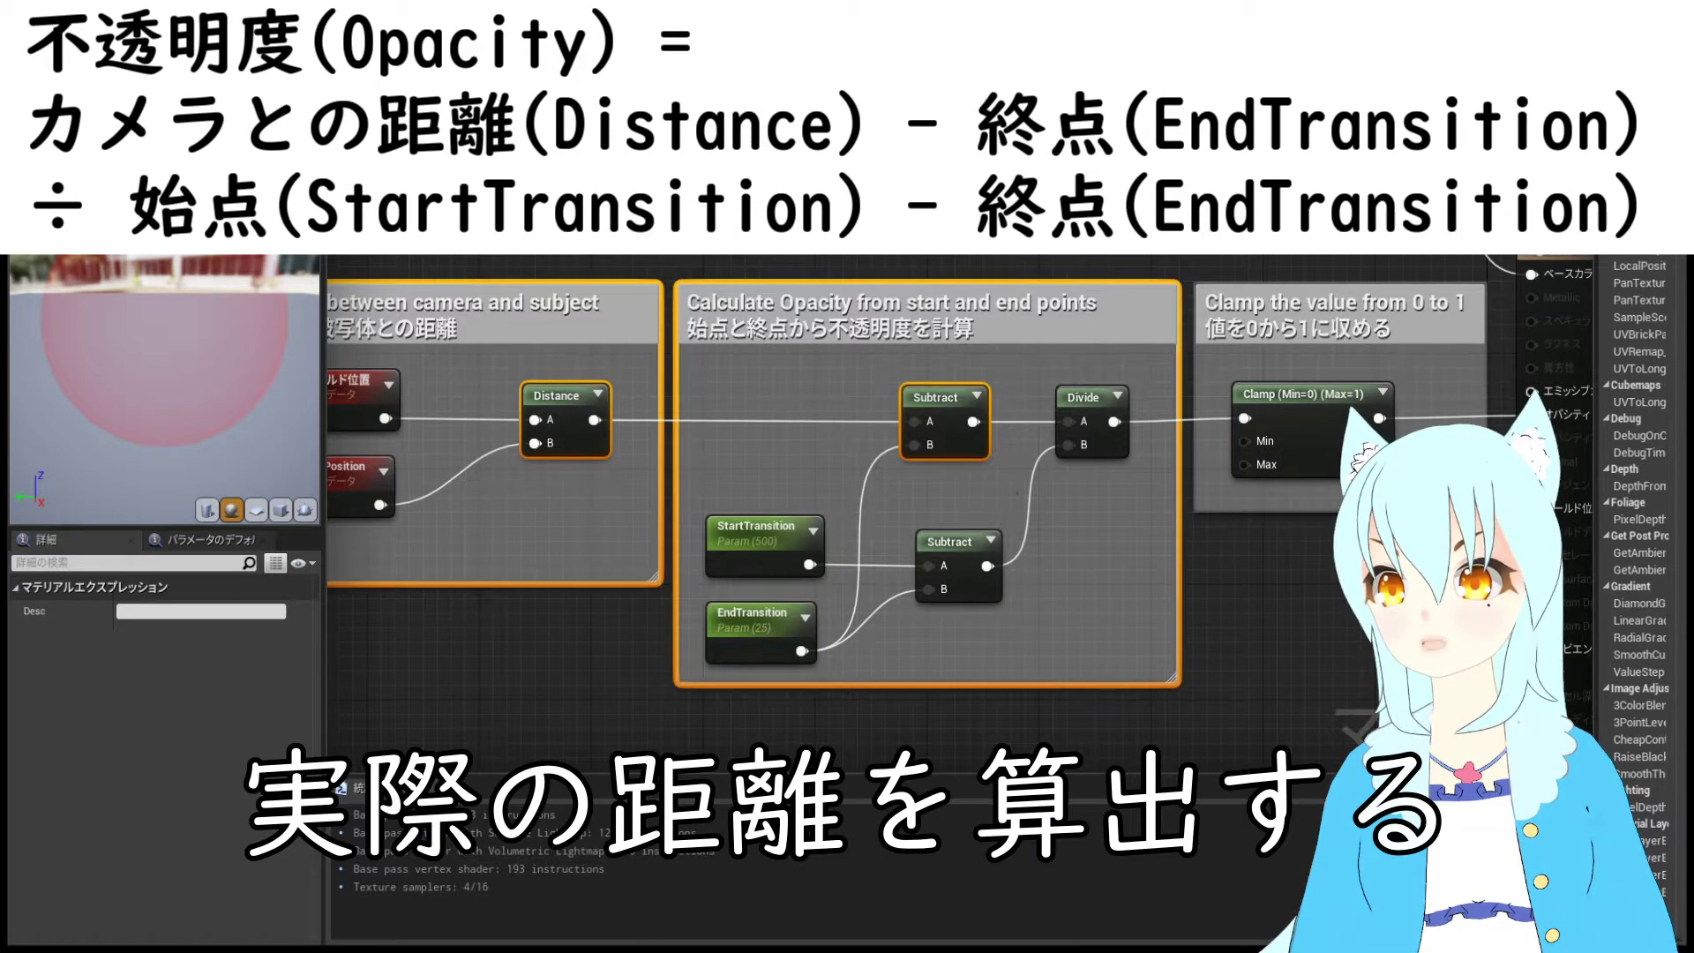
{"action": "left_click_drag", "start_coordinate": [887, 448], "coordinate": [1008, 484]}
{"action": "right_click_drag", "start_coordinate": [1007, 484], "coordinate": [809, 451]}
{"action": "left_click_drag", "start_coordinate": [947, 731], "coordinate": [832, 321]}
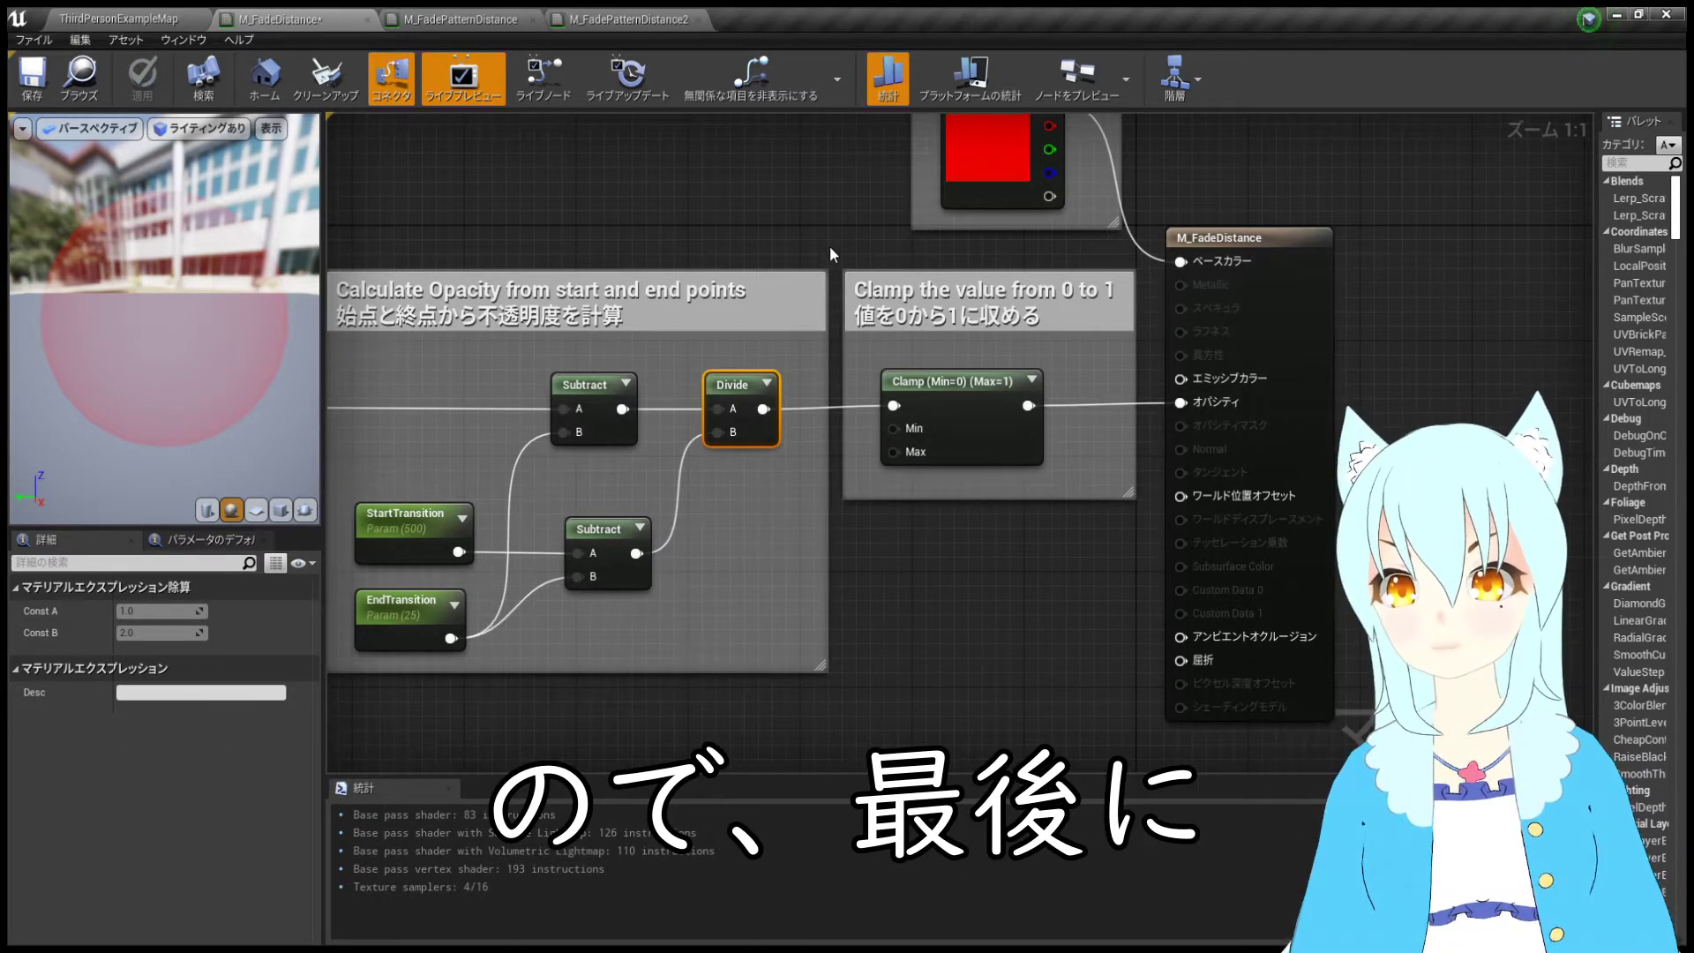
{"action": "left_click_drag", "start_coordinate": [829, 248], "coordinate": [1154, 559]}
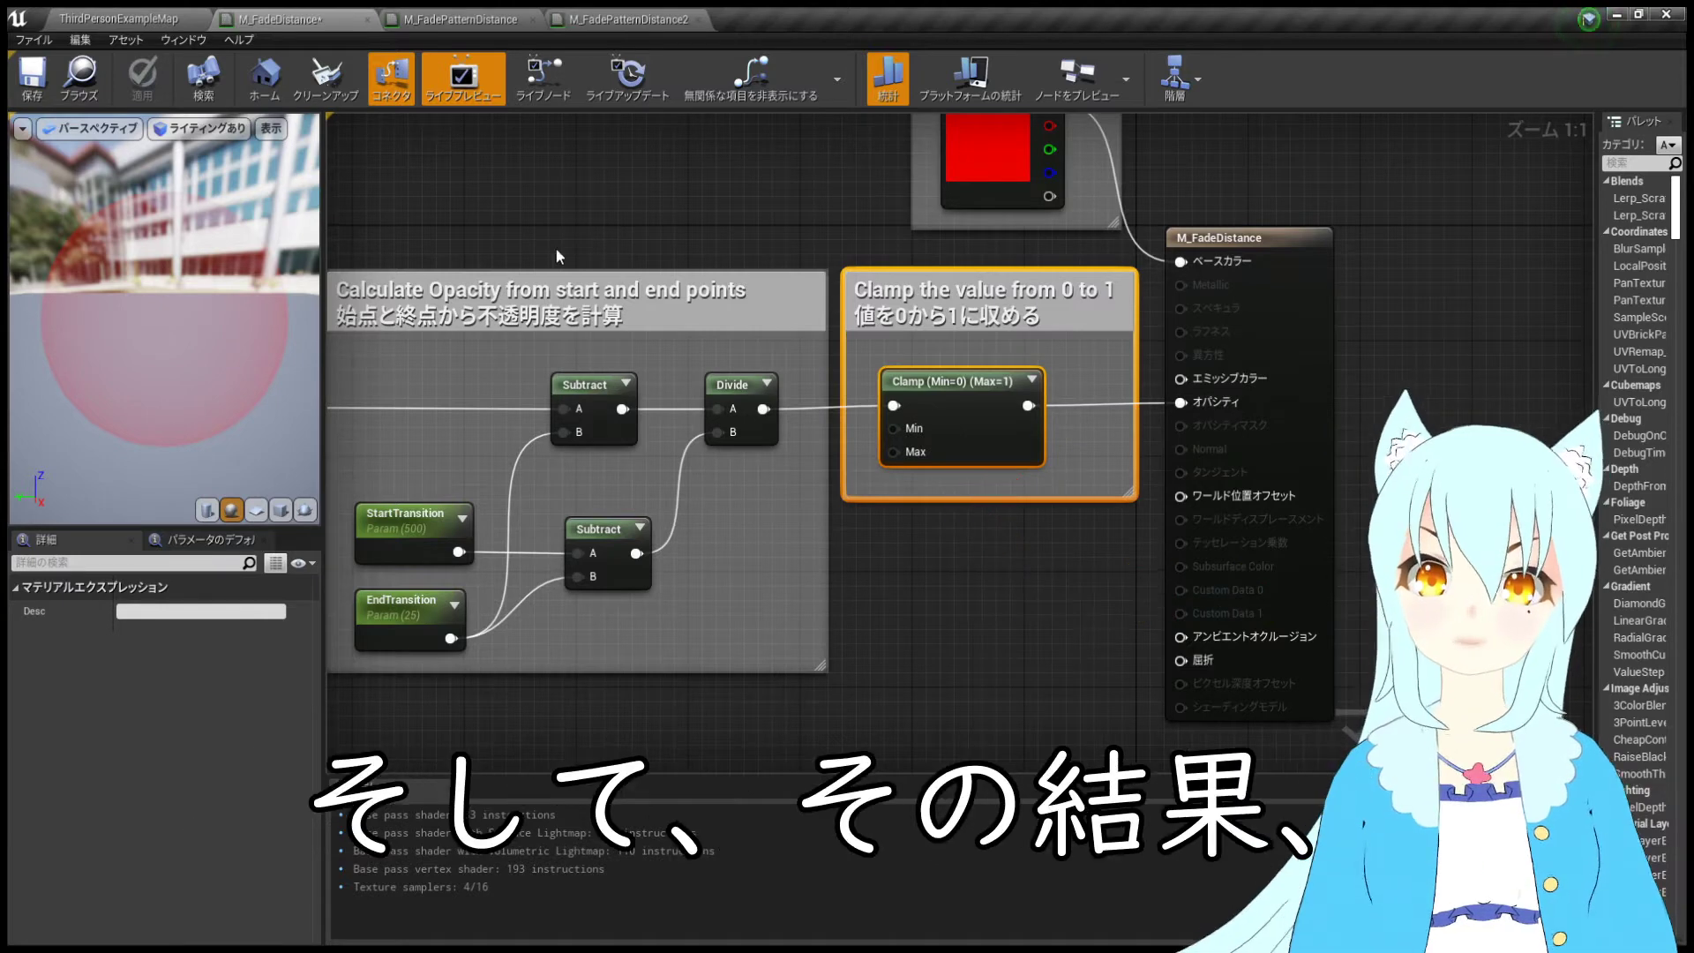
{"action": "scroll", "coordinate": [199, 286], "scroll_direction": "down", "scroll_amount": 5}
{"action": "scroll", "coordinate": [200, 286], "scroll_direction": "down", "scroll_amount": 3}
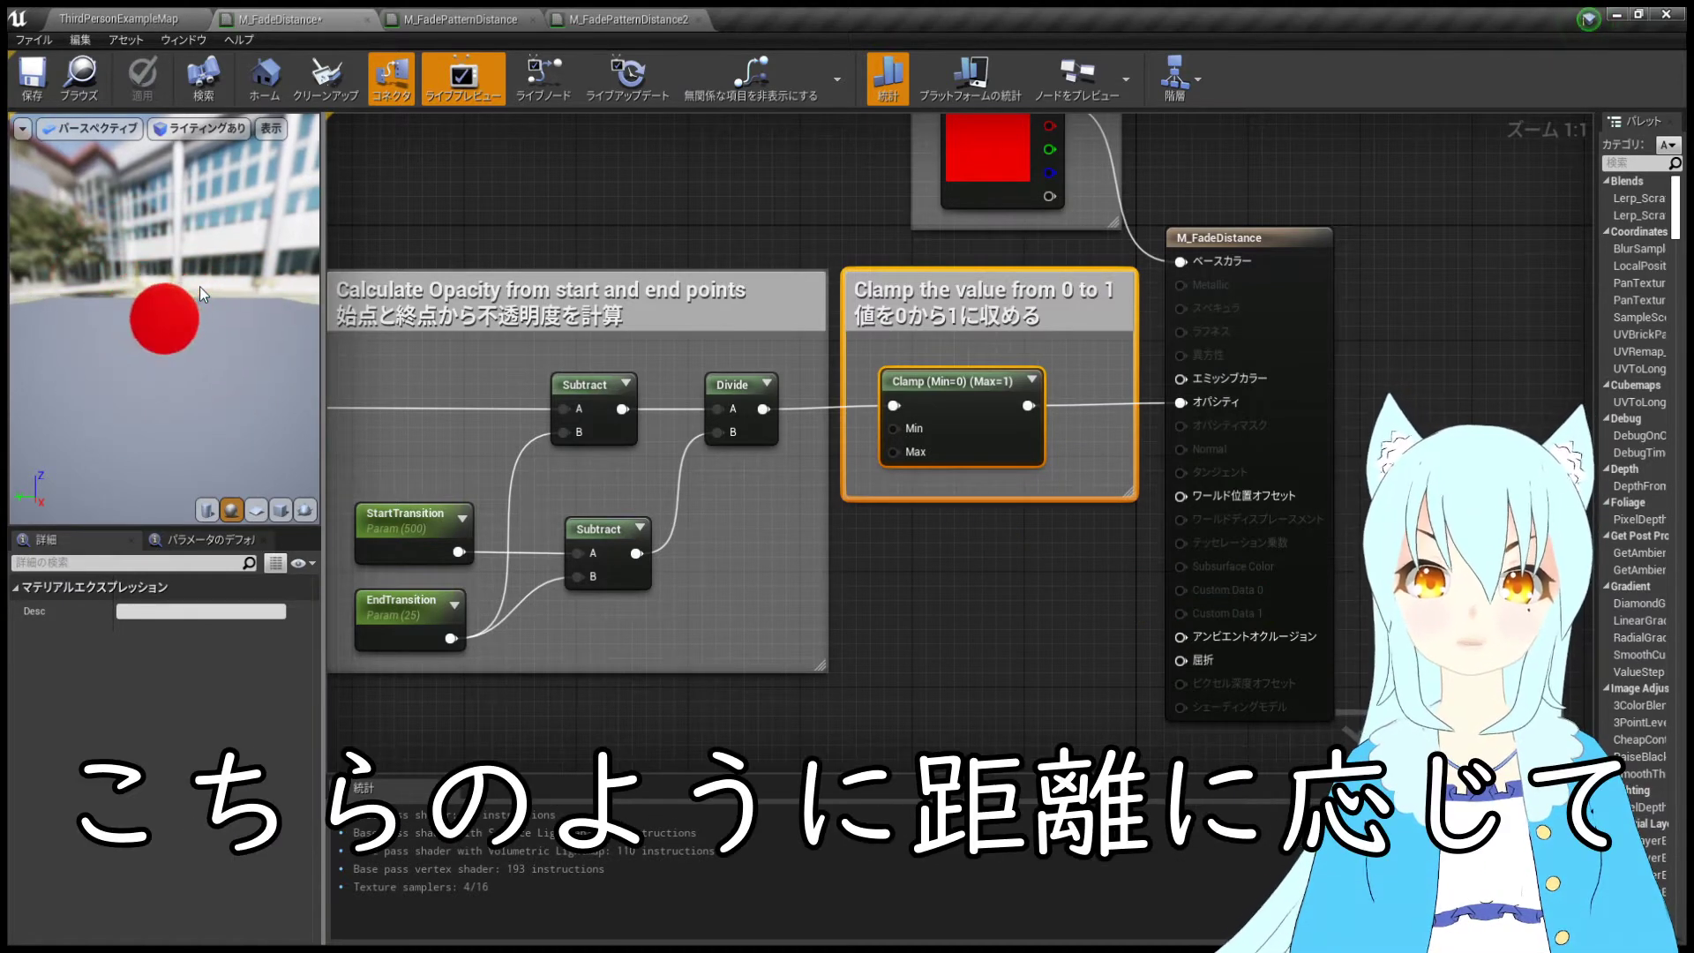
{"action": "scroll", "coordinate": [200, 286], "scroll_direction": "down", "scroll_amount": 1}
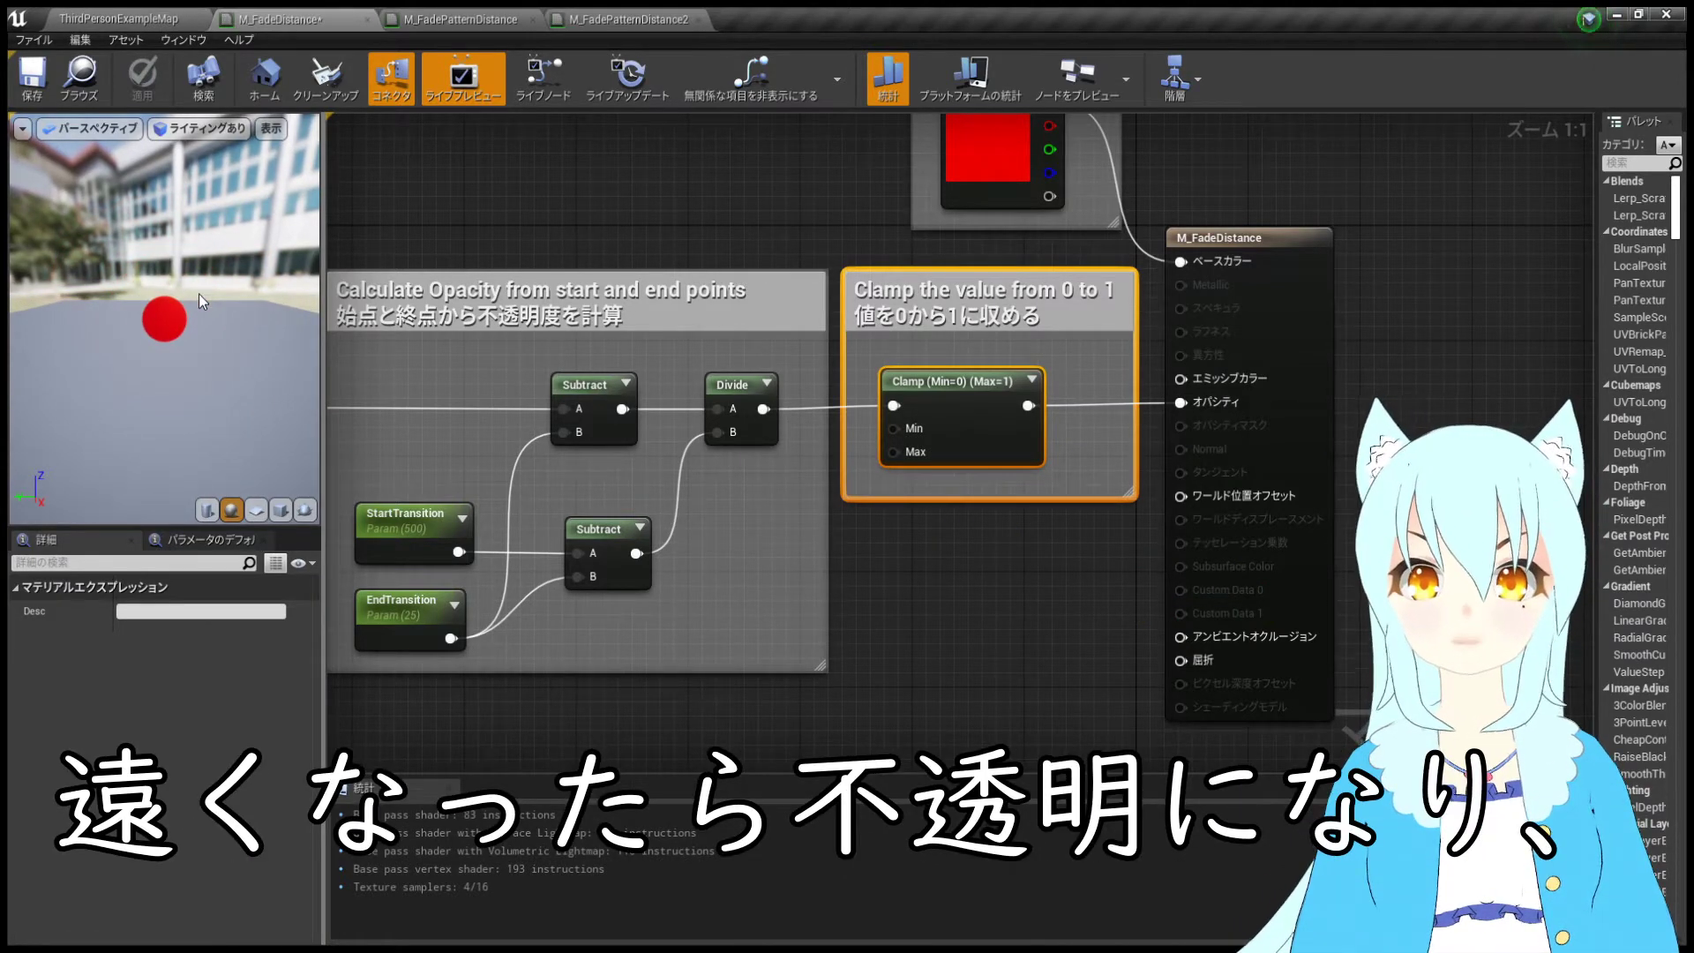
{"action": "scroll", "coordinate": [193, 300], "scroll_direction": "up", "scroll_amount": 6}
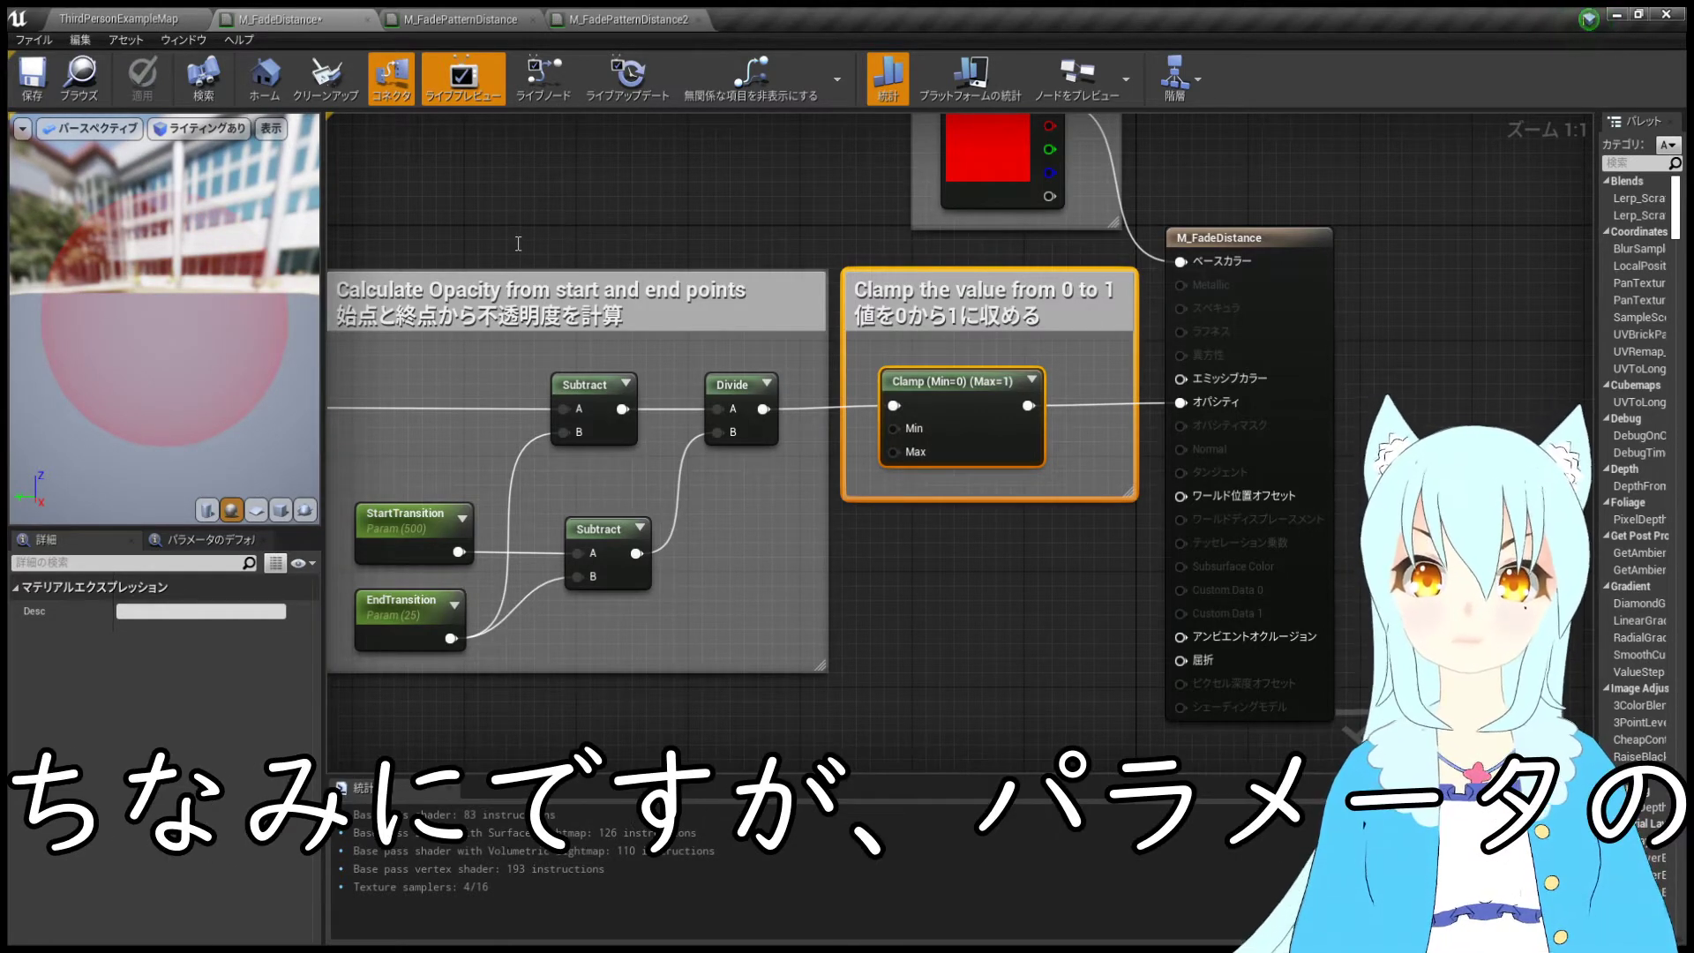
- Inspect the StartTransition (500) and EndTransition (25) parameter nodes in Details
{"action": "right_click_drag", "start_coordinate": [392, 548], "coordinate": [538, 506]}
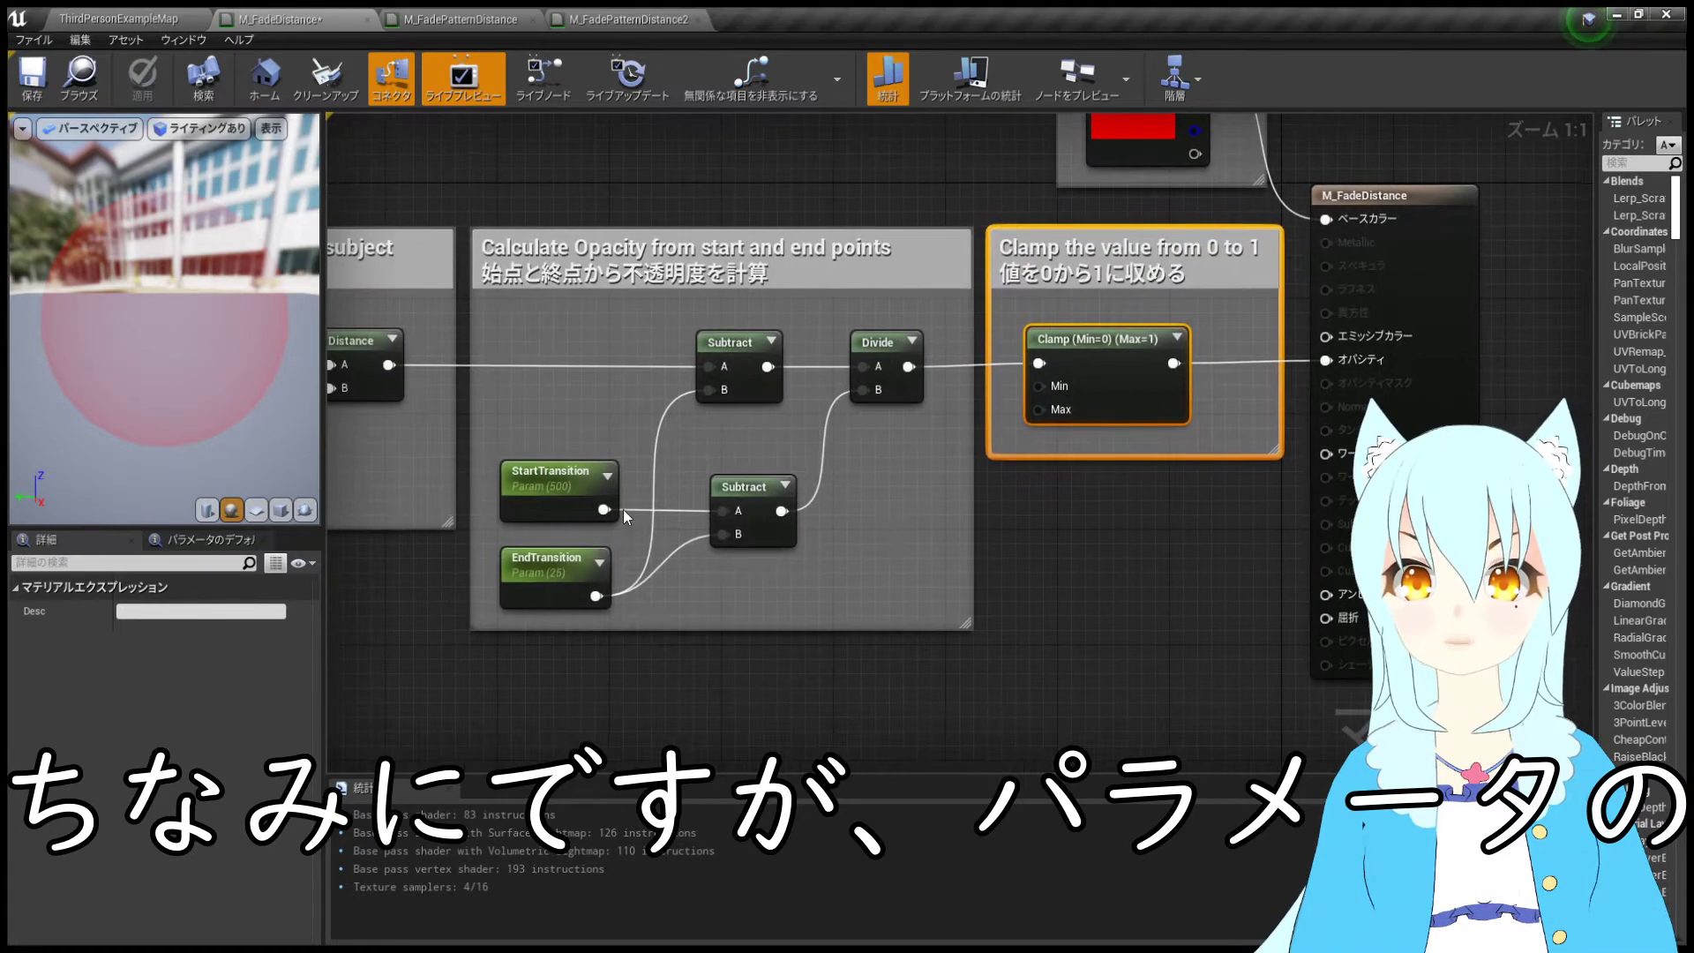
{"action": "left_click", "coordinate": [538, 511]}
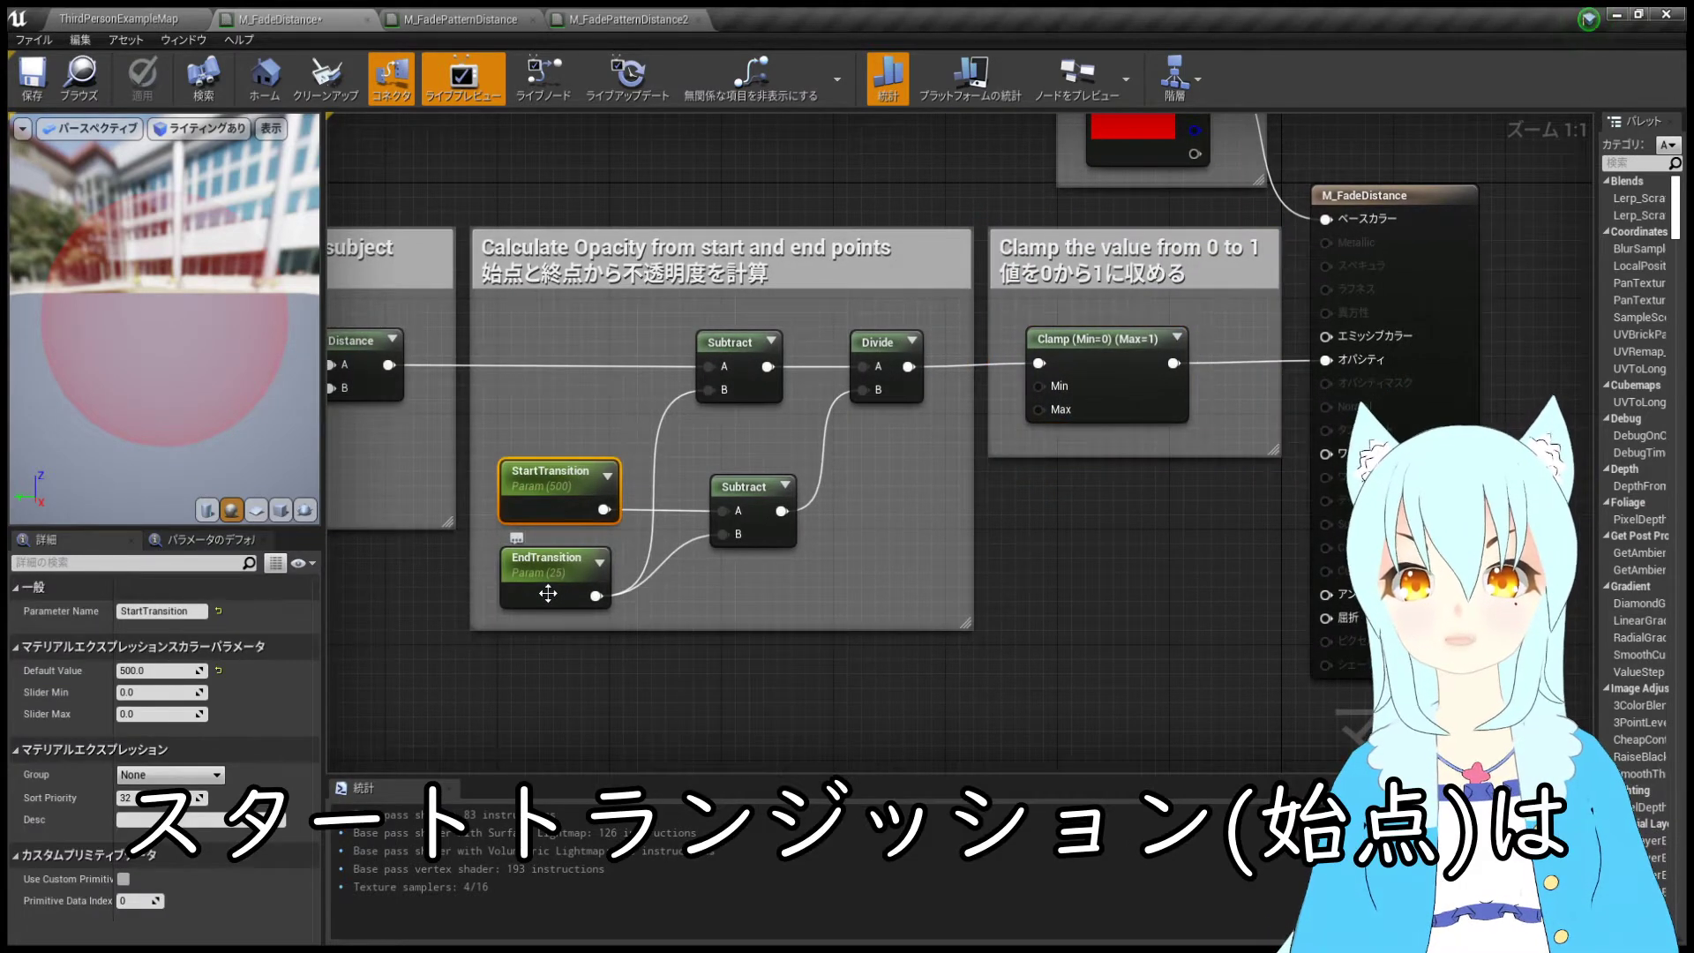
{"action": "left_click", "coordinate": [548, 593]}
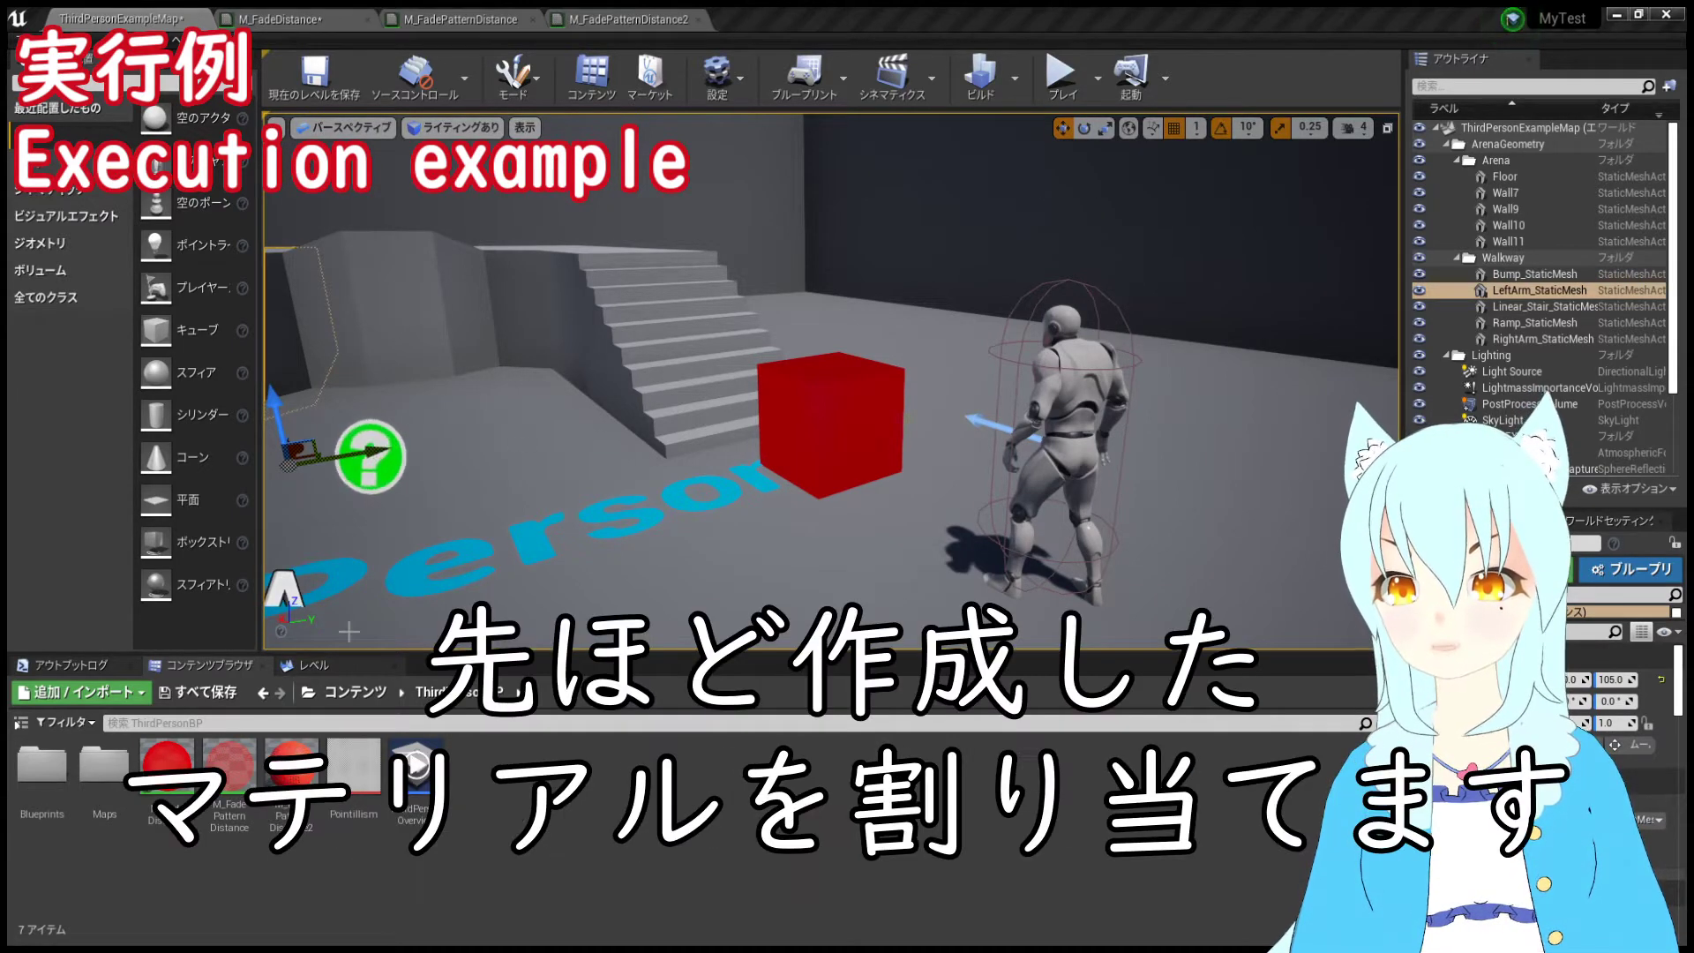
{"action": "left_click", "coordinate": [1065, 82]}
{"action": "left_click", "coordinate": [1020, 434]}
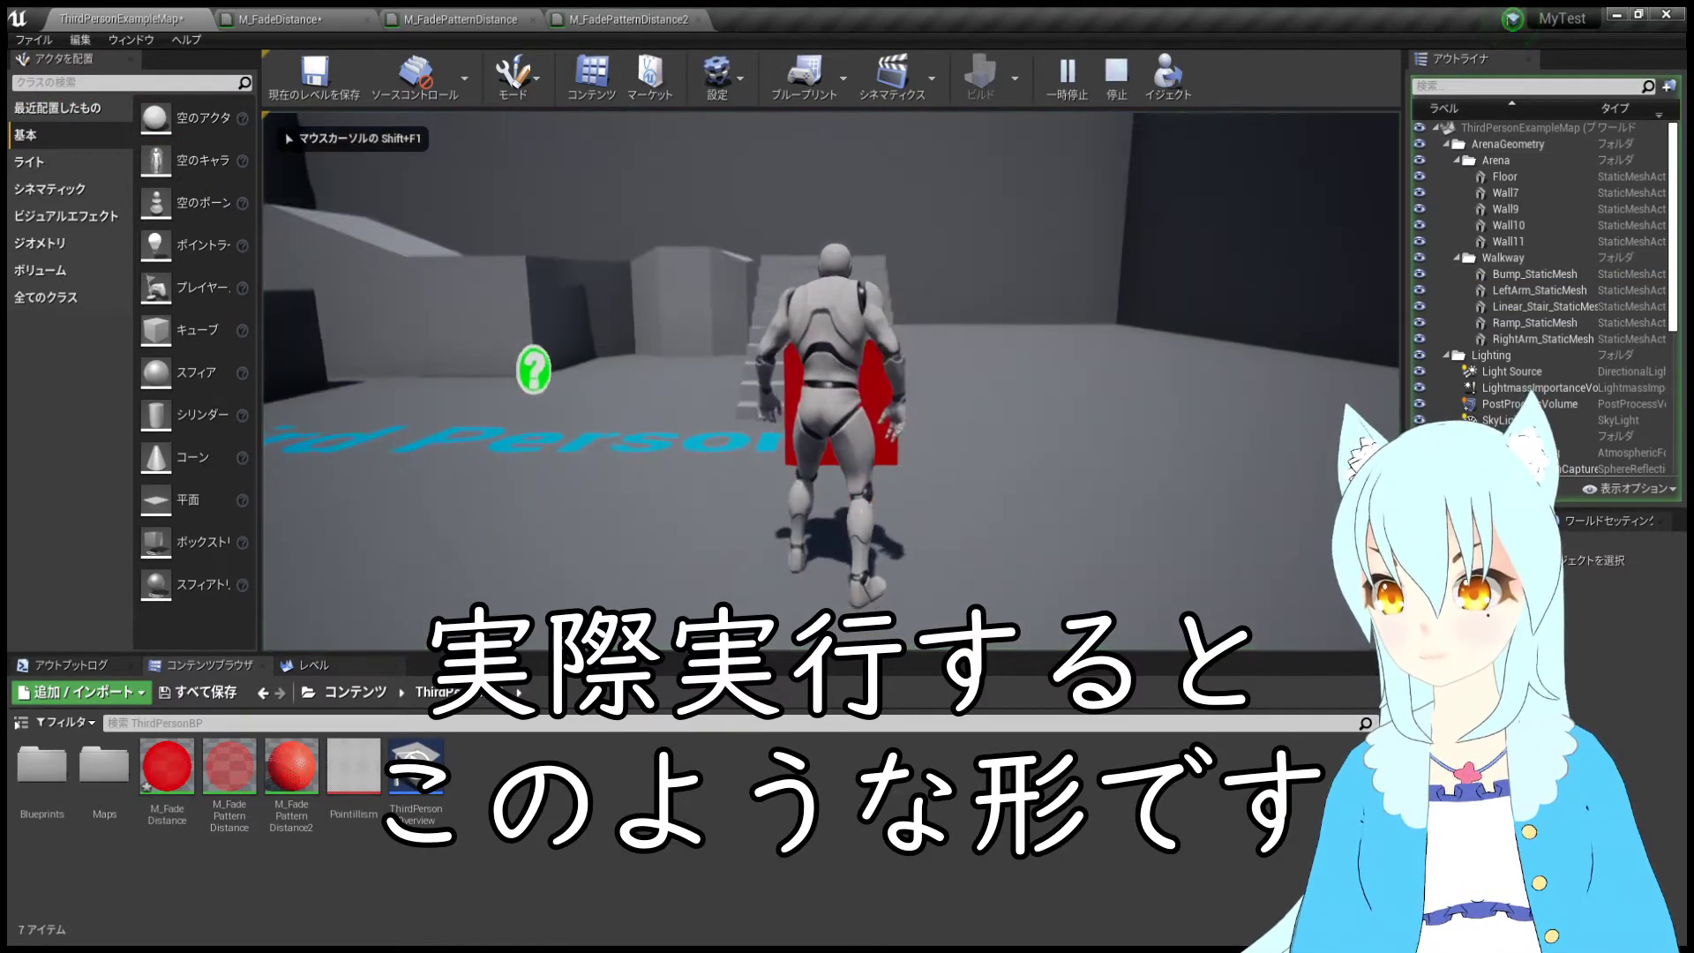
{"action": "key", "text": "w"}
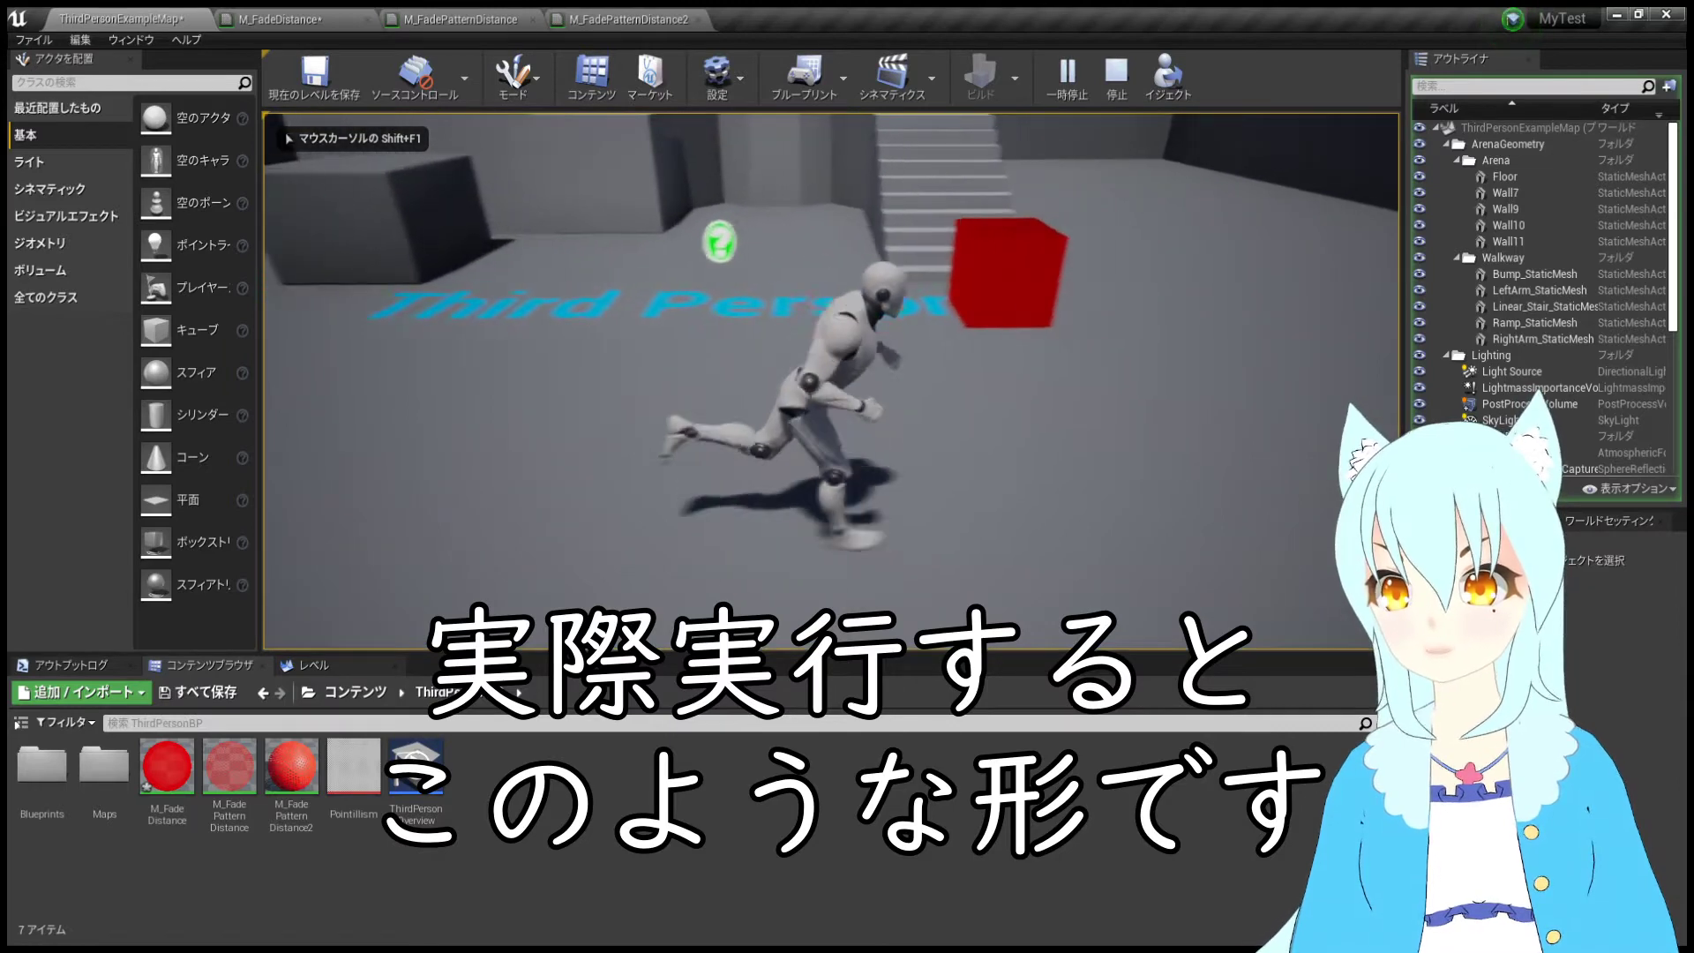
{"action": "key", "text": "s"}
{"action": "key", "text": "w"}
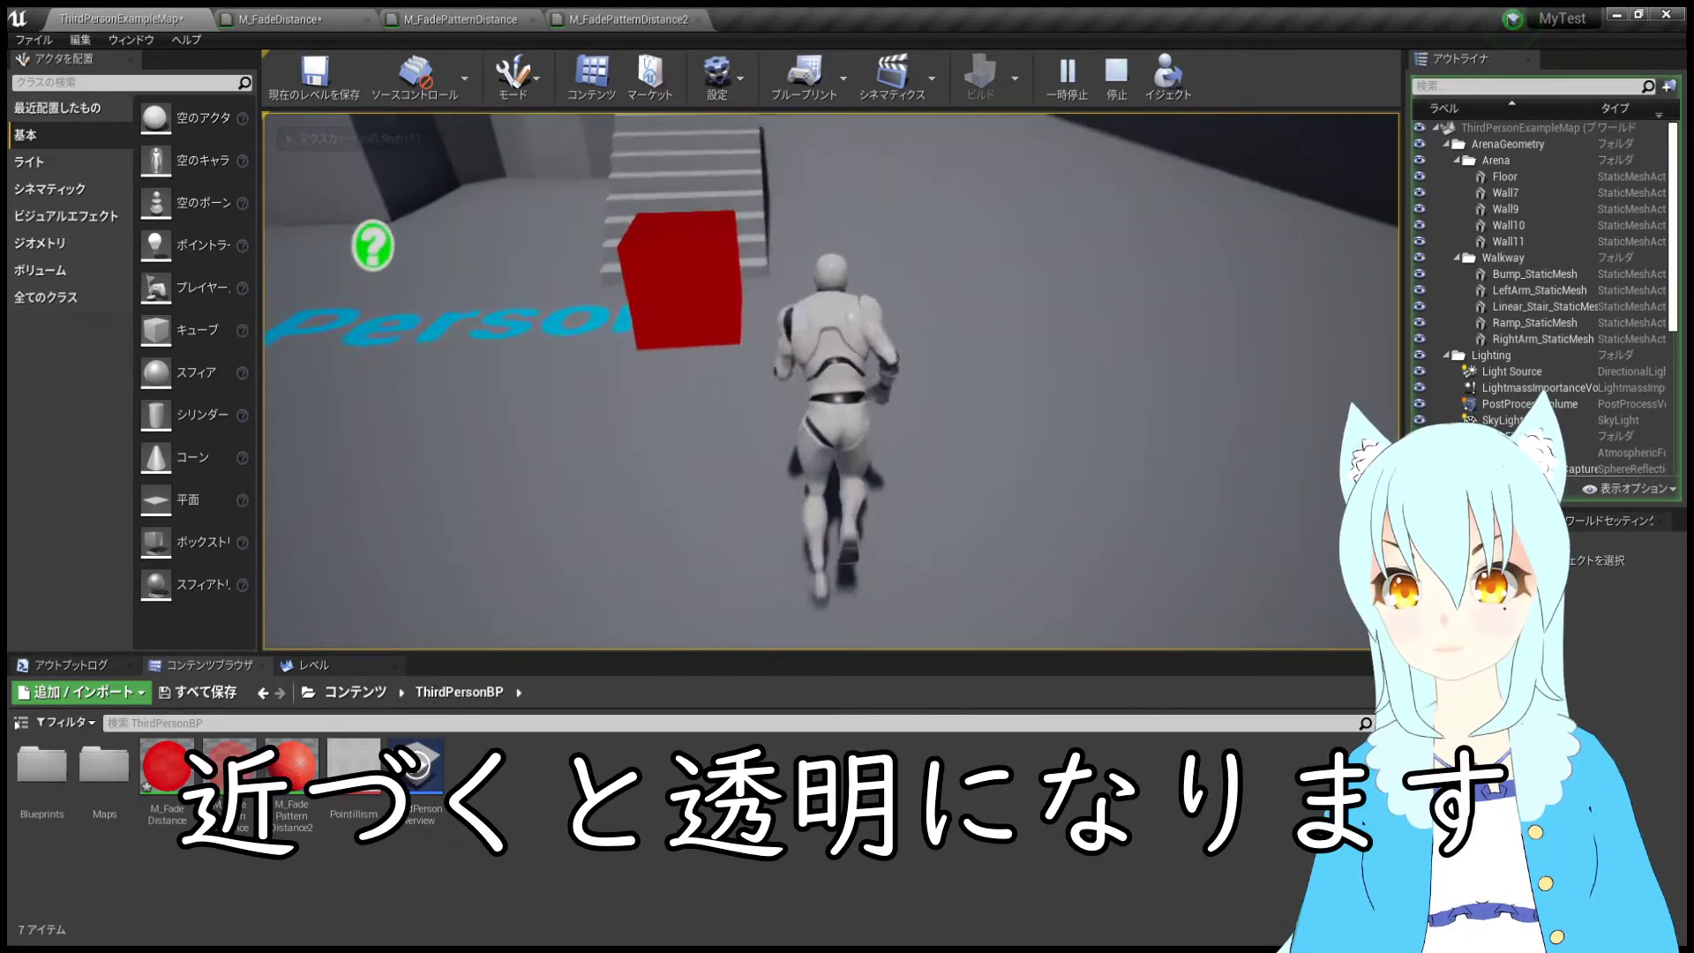
{"action": "key", "text": "w"}
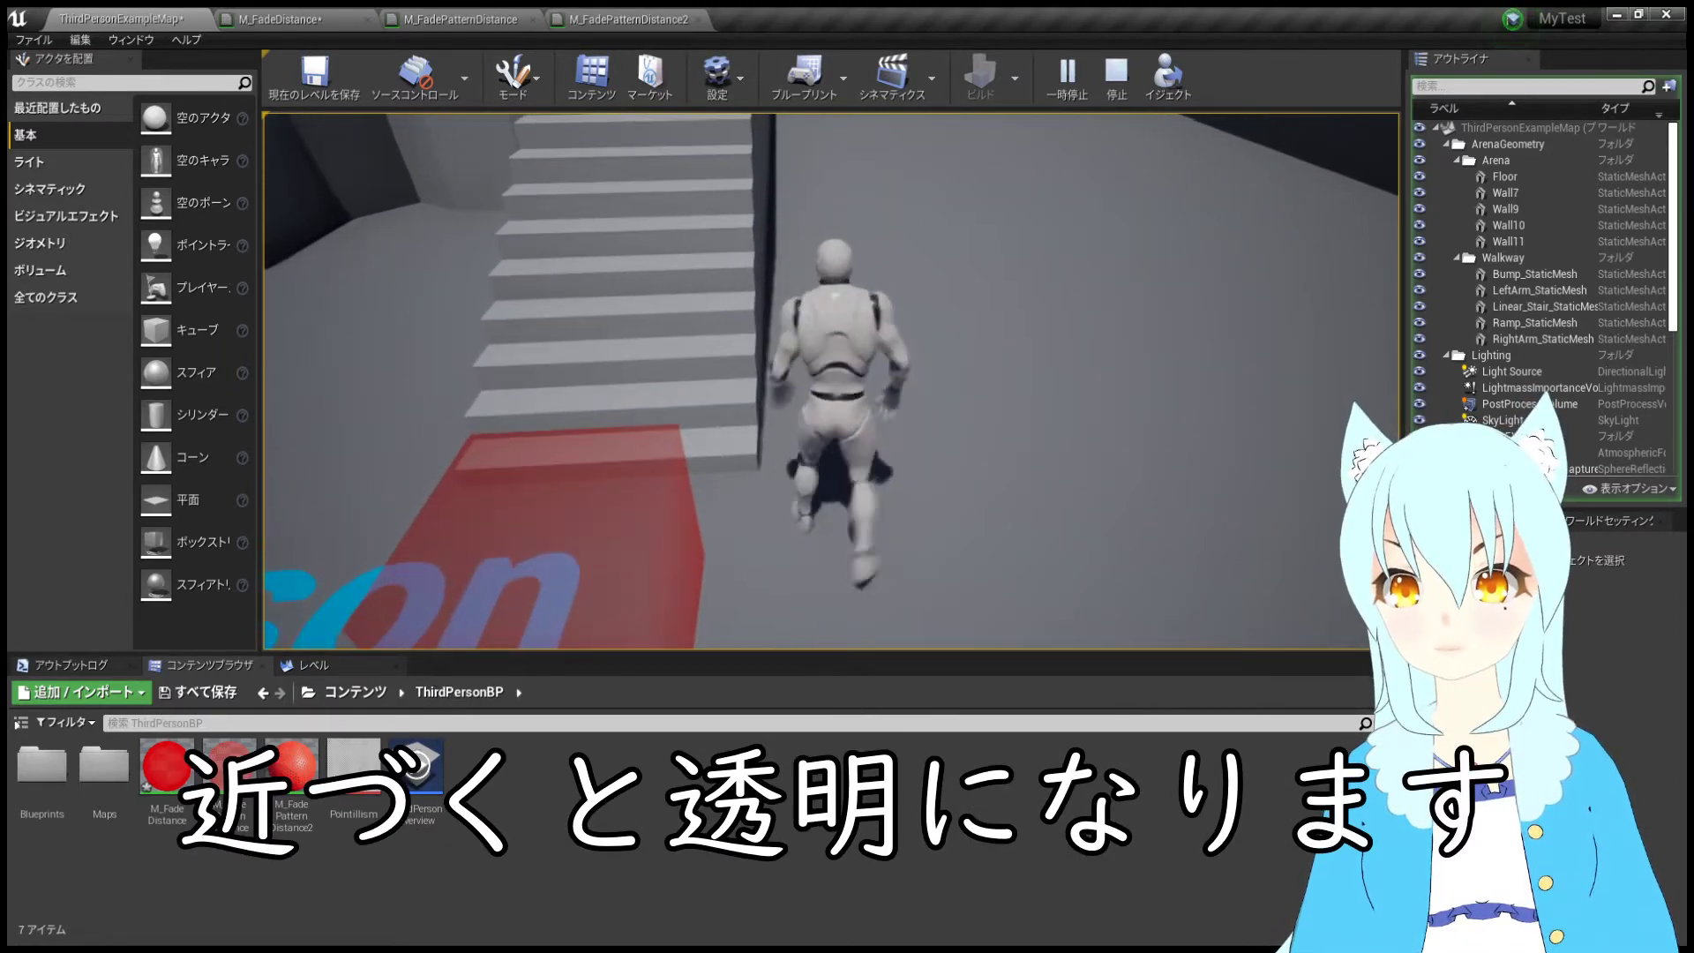
{"action": "key", "text": "w"}
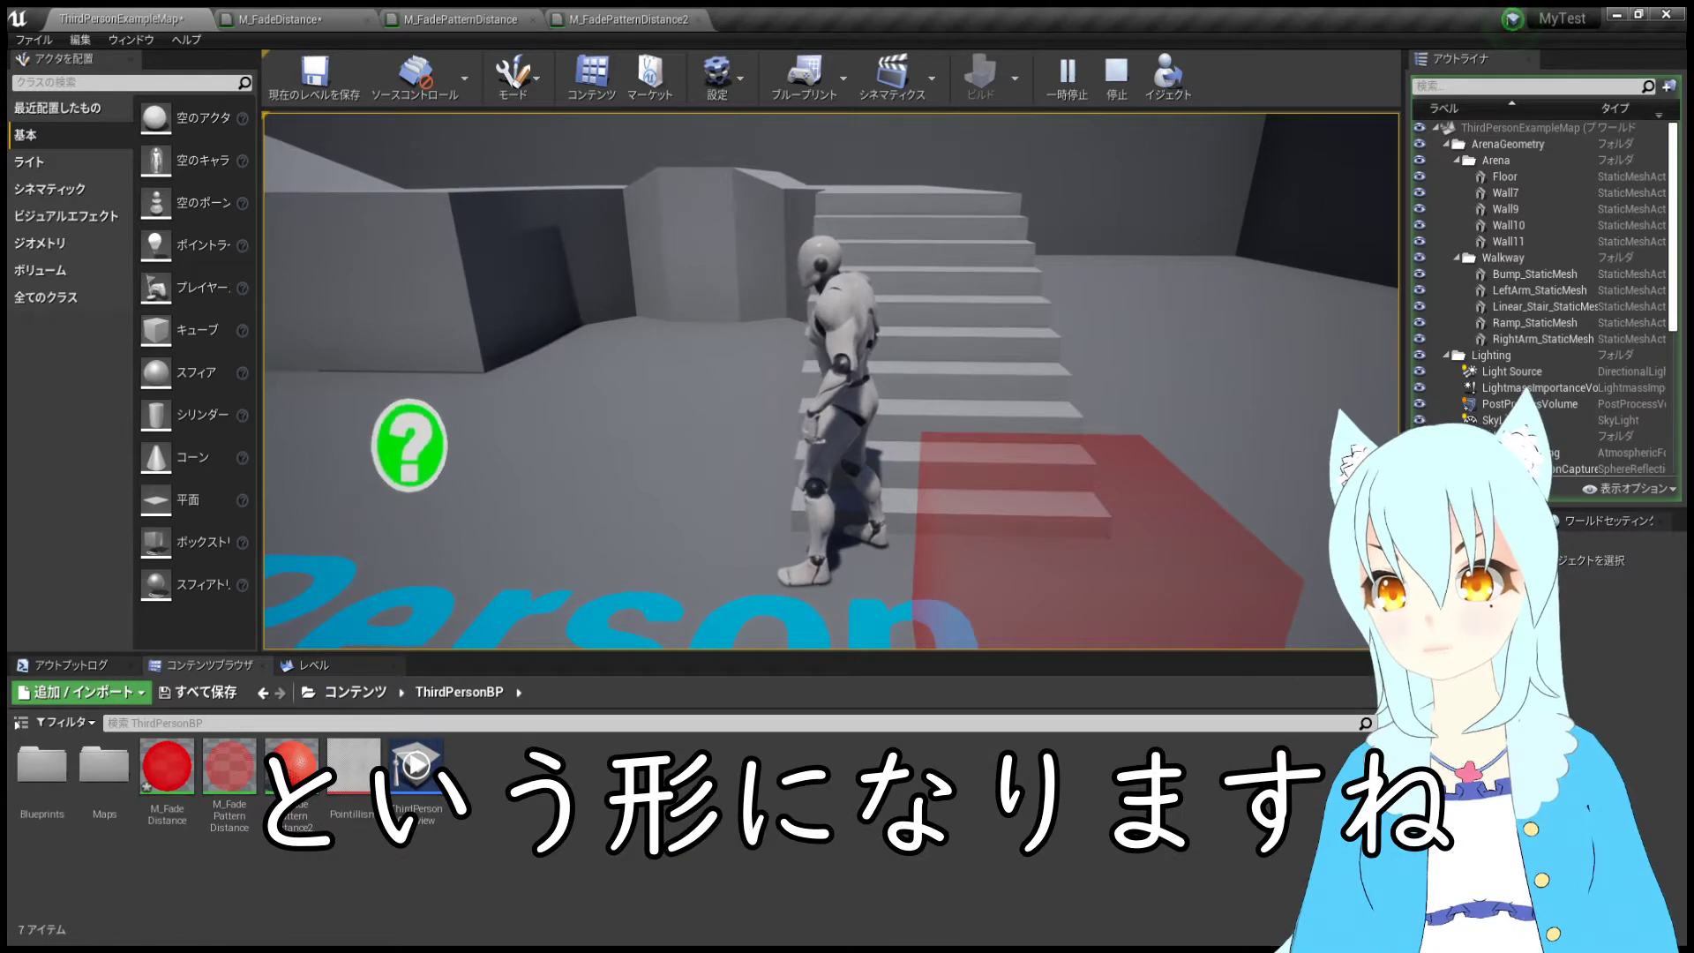
{"action": "key", "text": "s"}
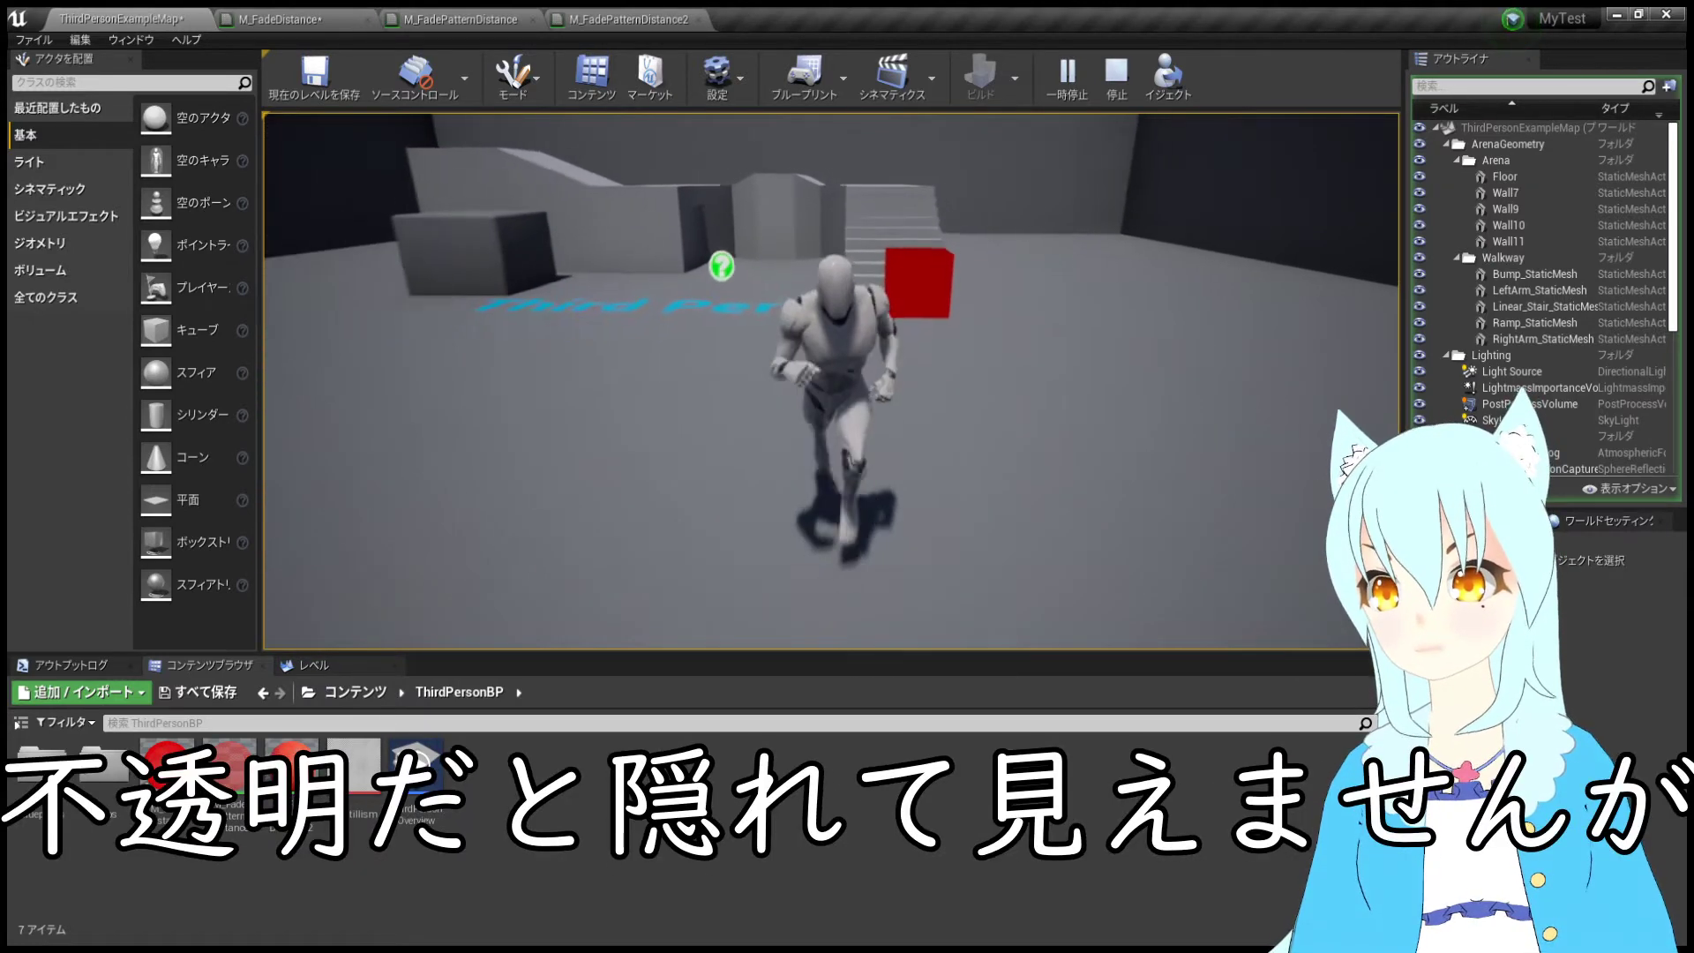
{"action": "key", "text": "a"}
{"action": "key", "text": "w"}
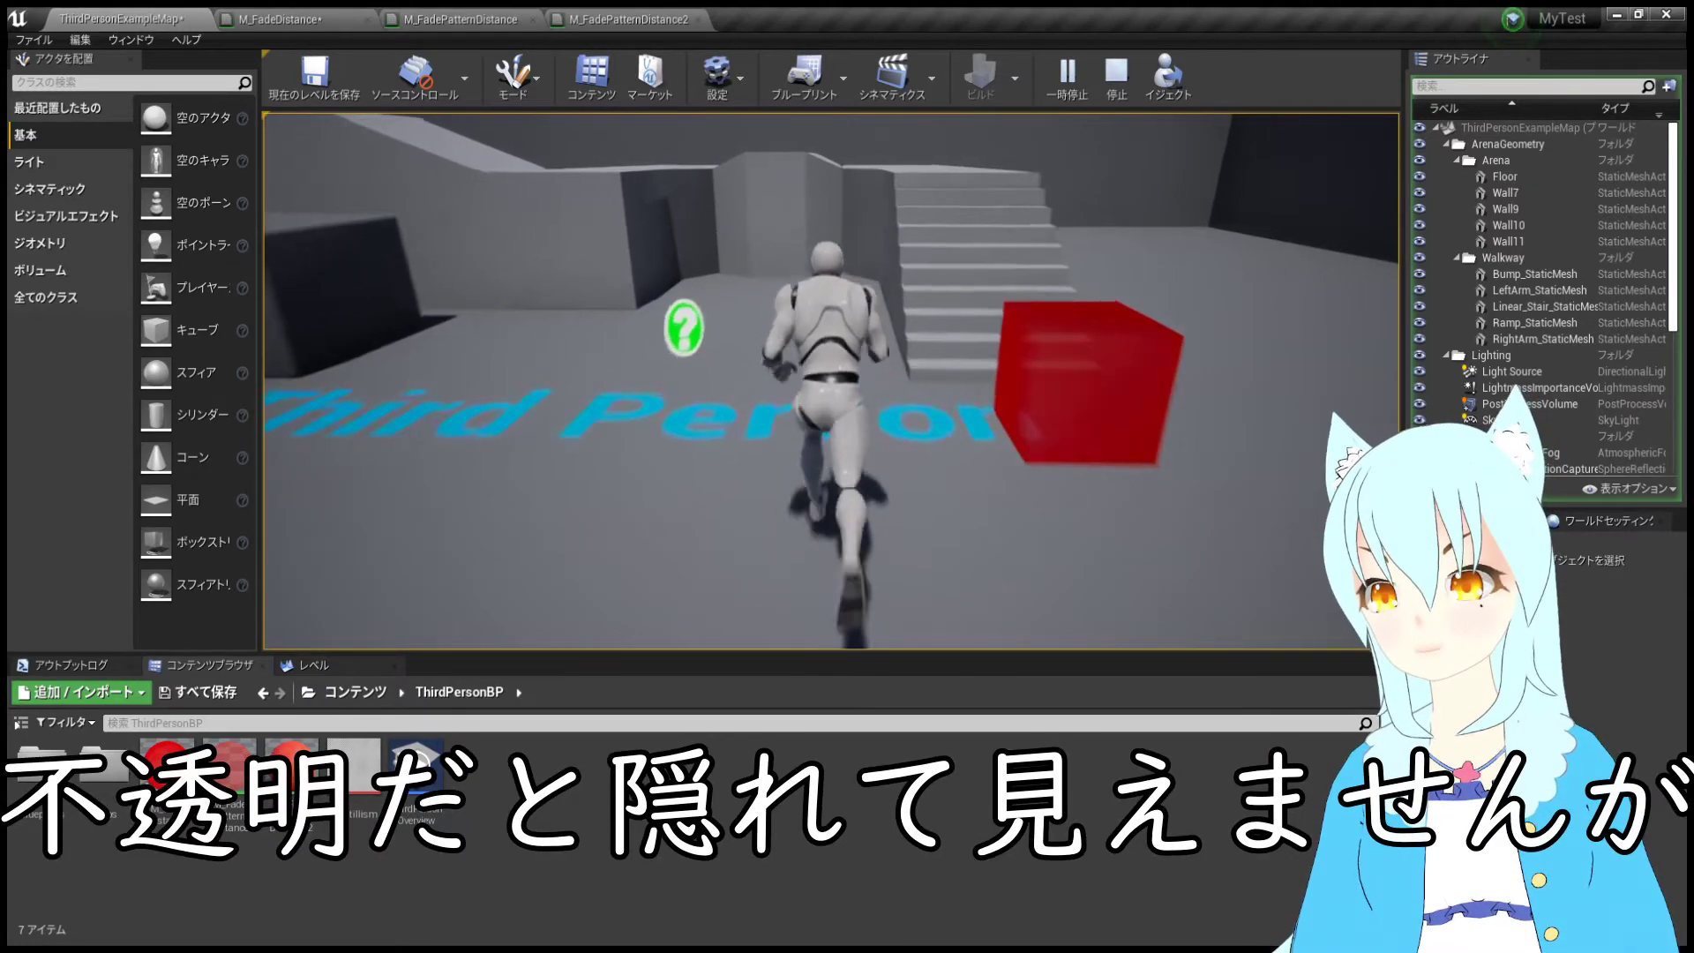
{"action": "key", "text": "s"}
{"action": "key", "text": "w"}
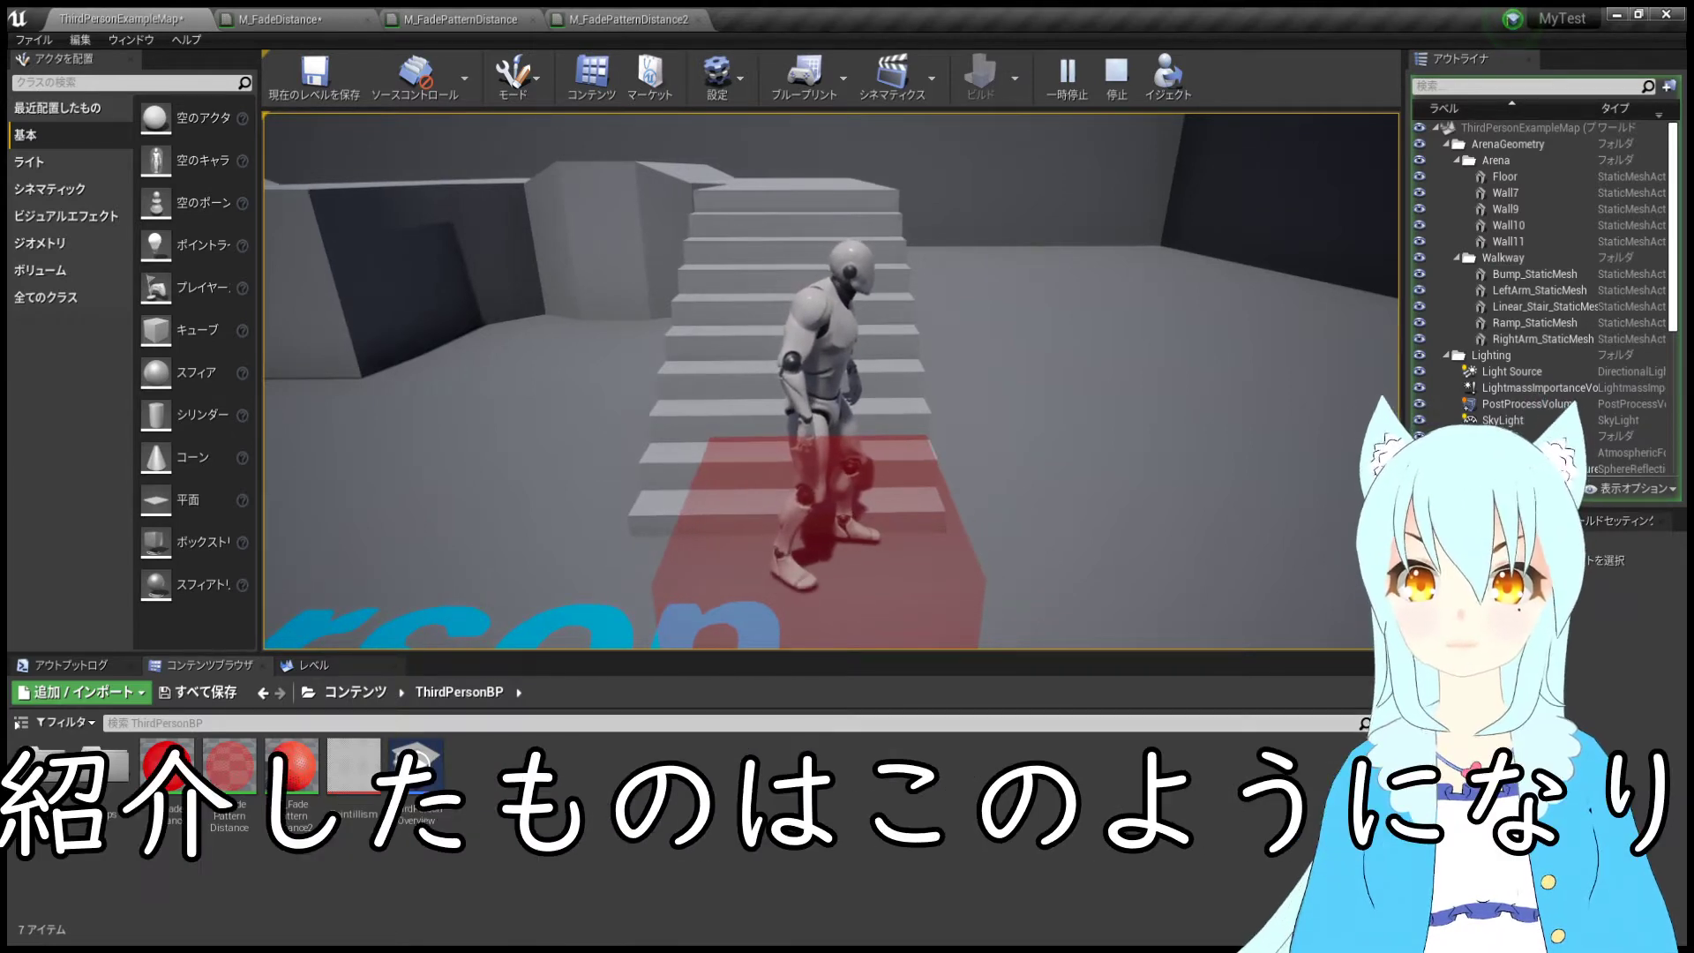
{"action": "key", "text": "Escape"}
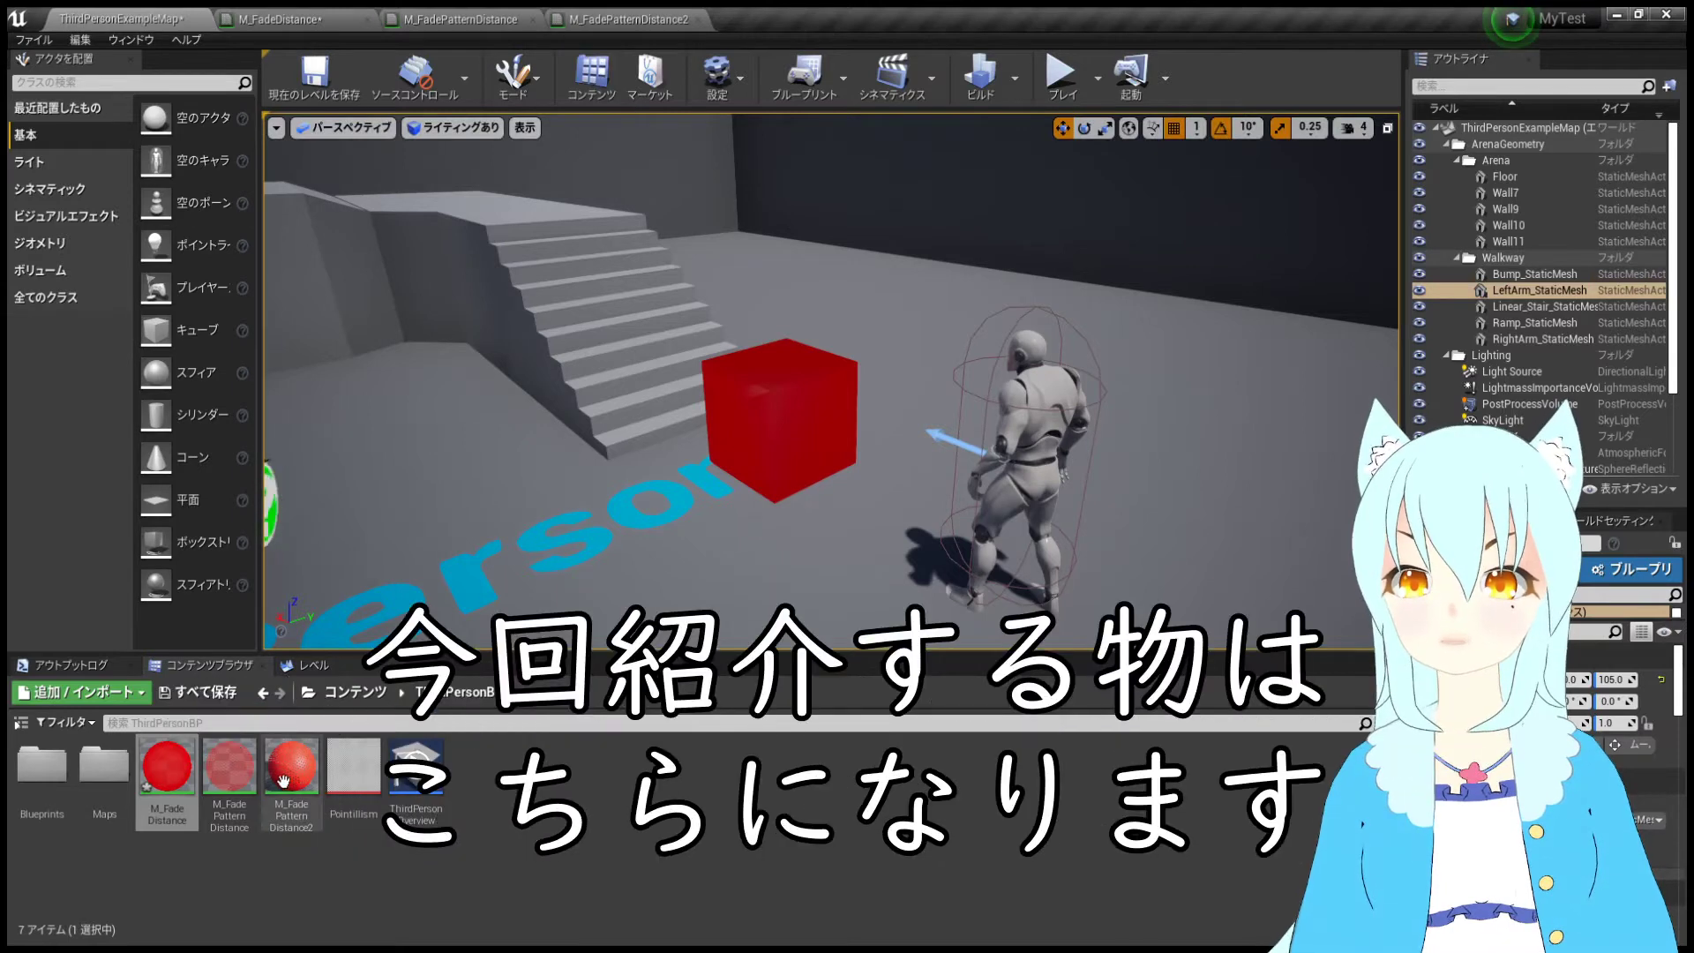
- Apply M_FadePatternDistance2 to the red cube and move the camera closer and farther to watch it dither
{"action": "left_click_drag", "start_coordinate": [282, 781], "coordinate": [753, 416]}
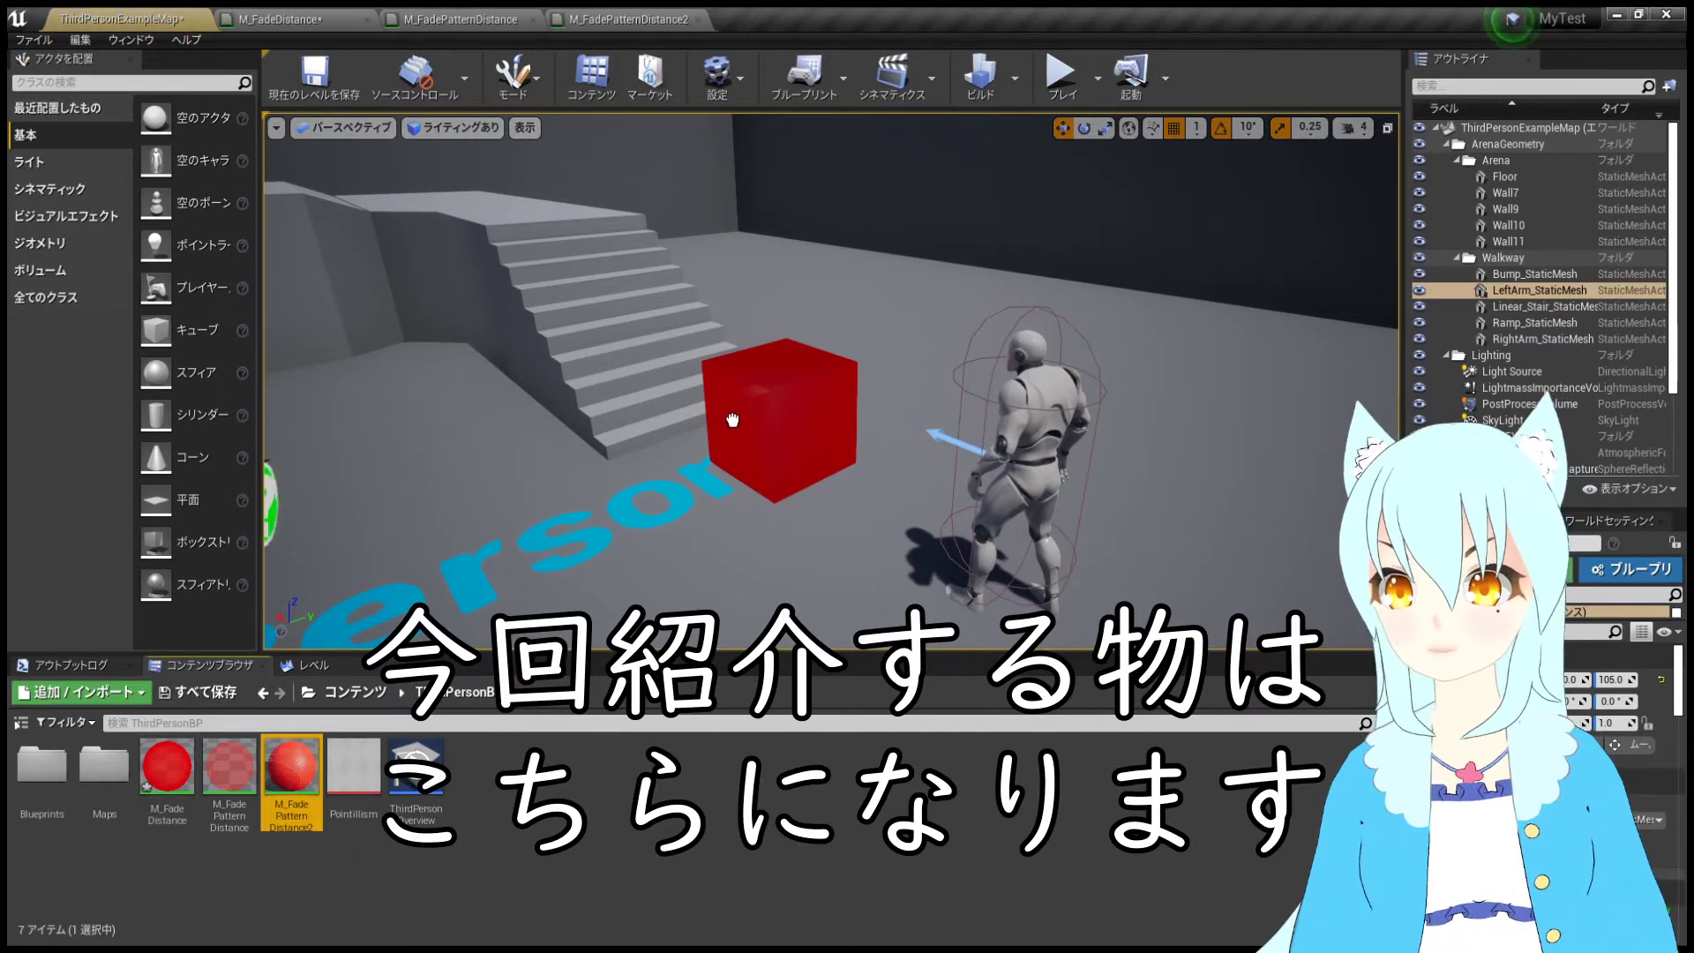
{"action": "right_click_drag", "start_coordinate": [753, 417], "coordinate": [671, 423]}
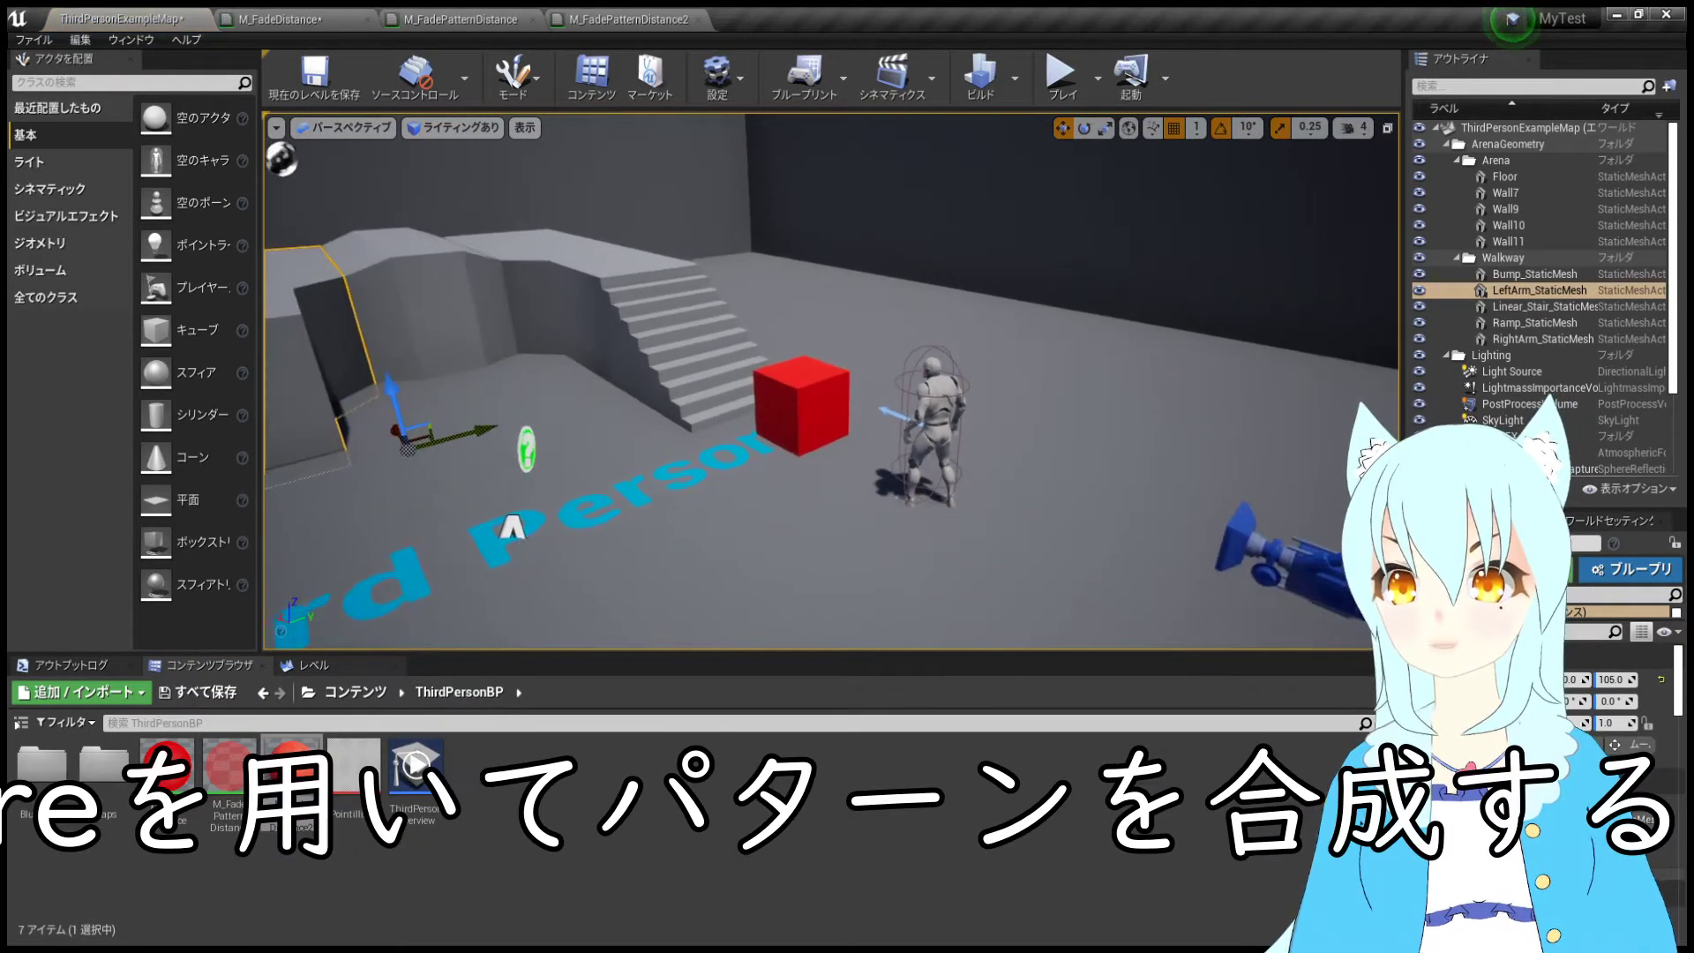
{"action": "scroll", "coordinate": [671, 423], "scroll_direction": "up", "scroll_amount": 5}
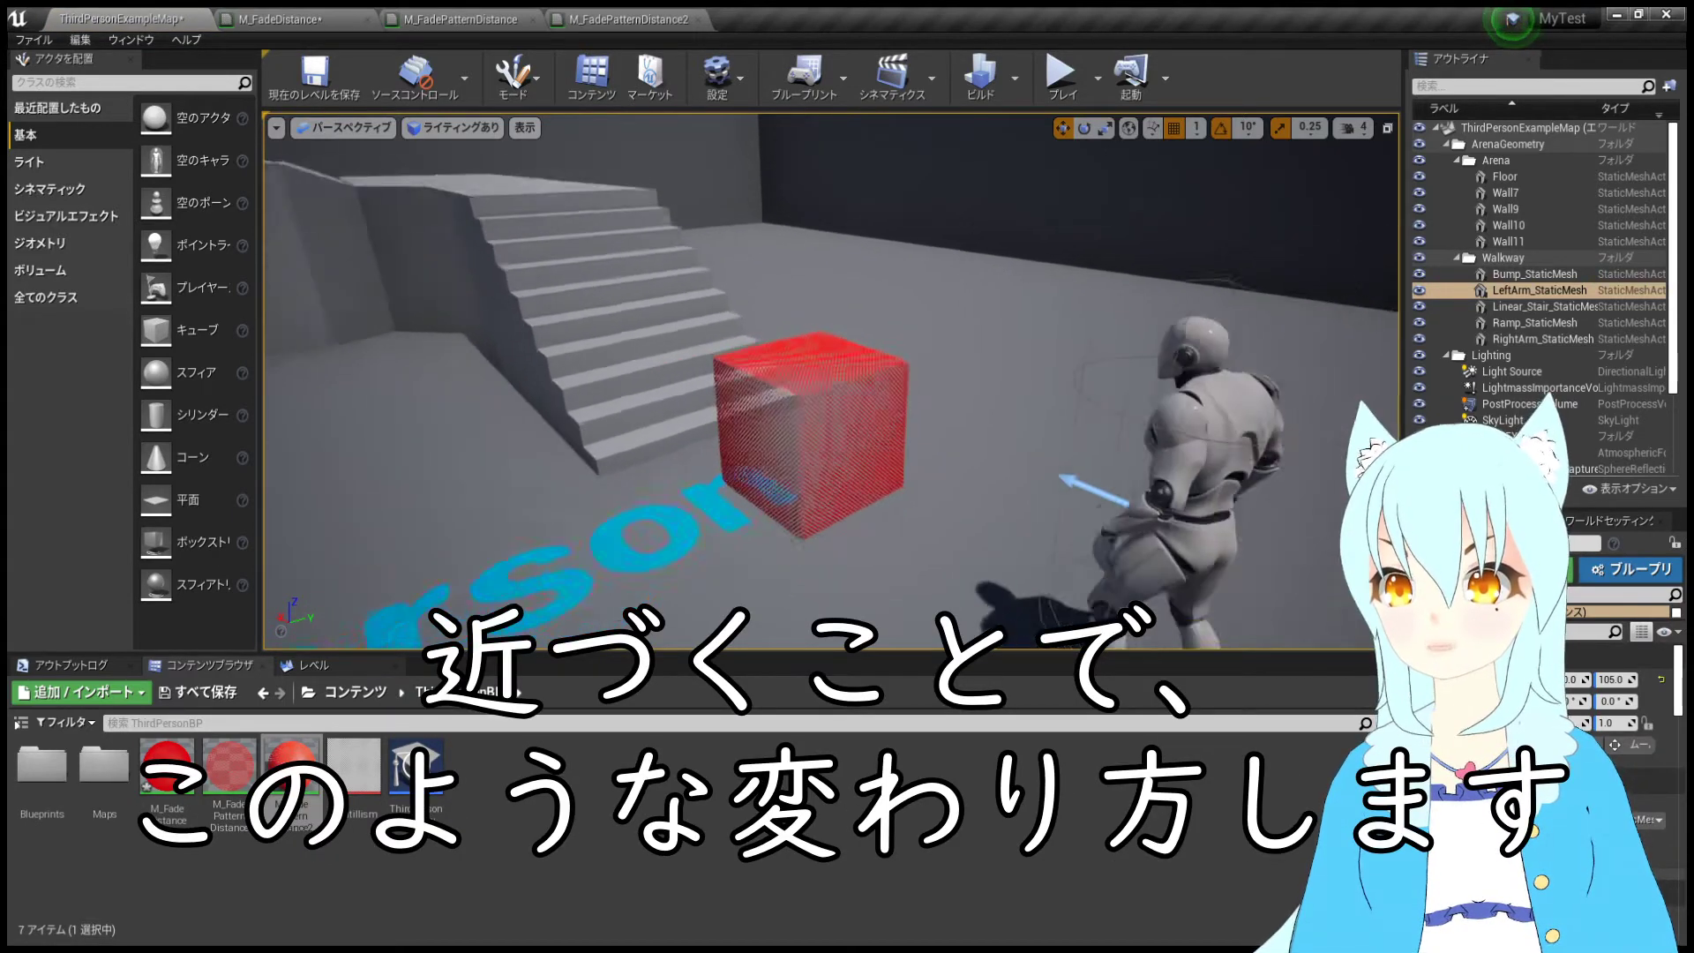
{"action": "scroll", "coordinate": [829, 380], "scroll_direction": "up", "scroll_amount": 3}
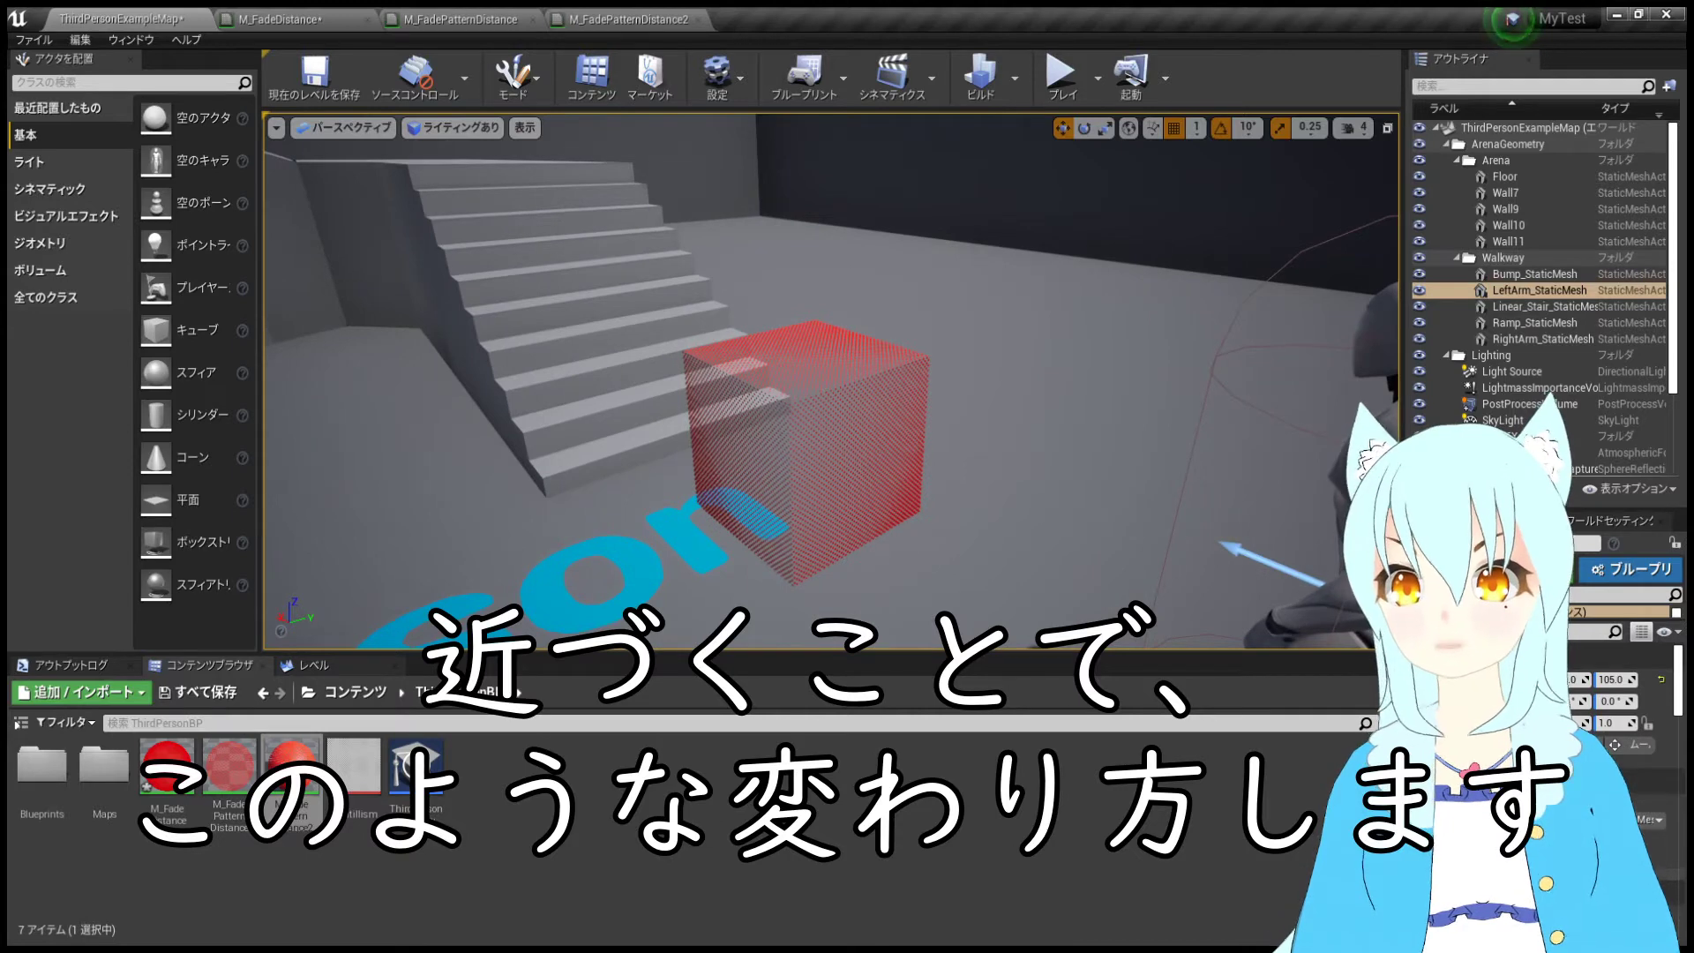
{"action": "scroll", "coordinate": [761, 491], "scroll_direction": "down", "scroll_amount": 5}
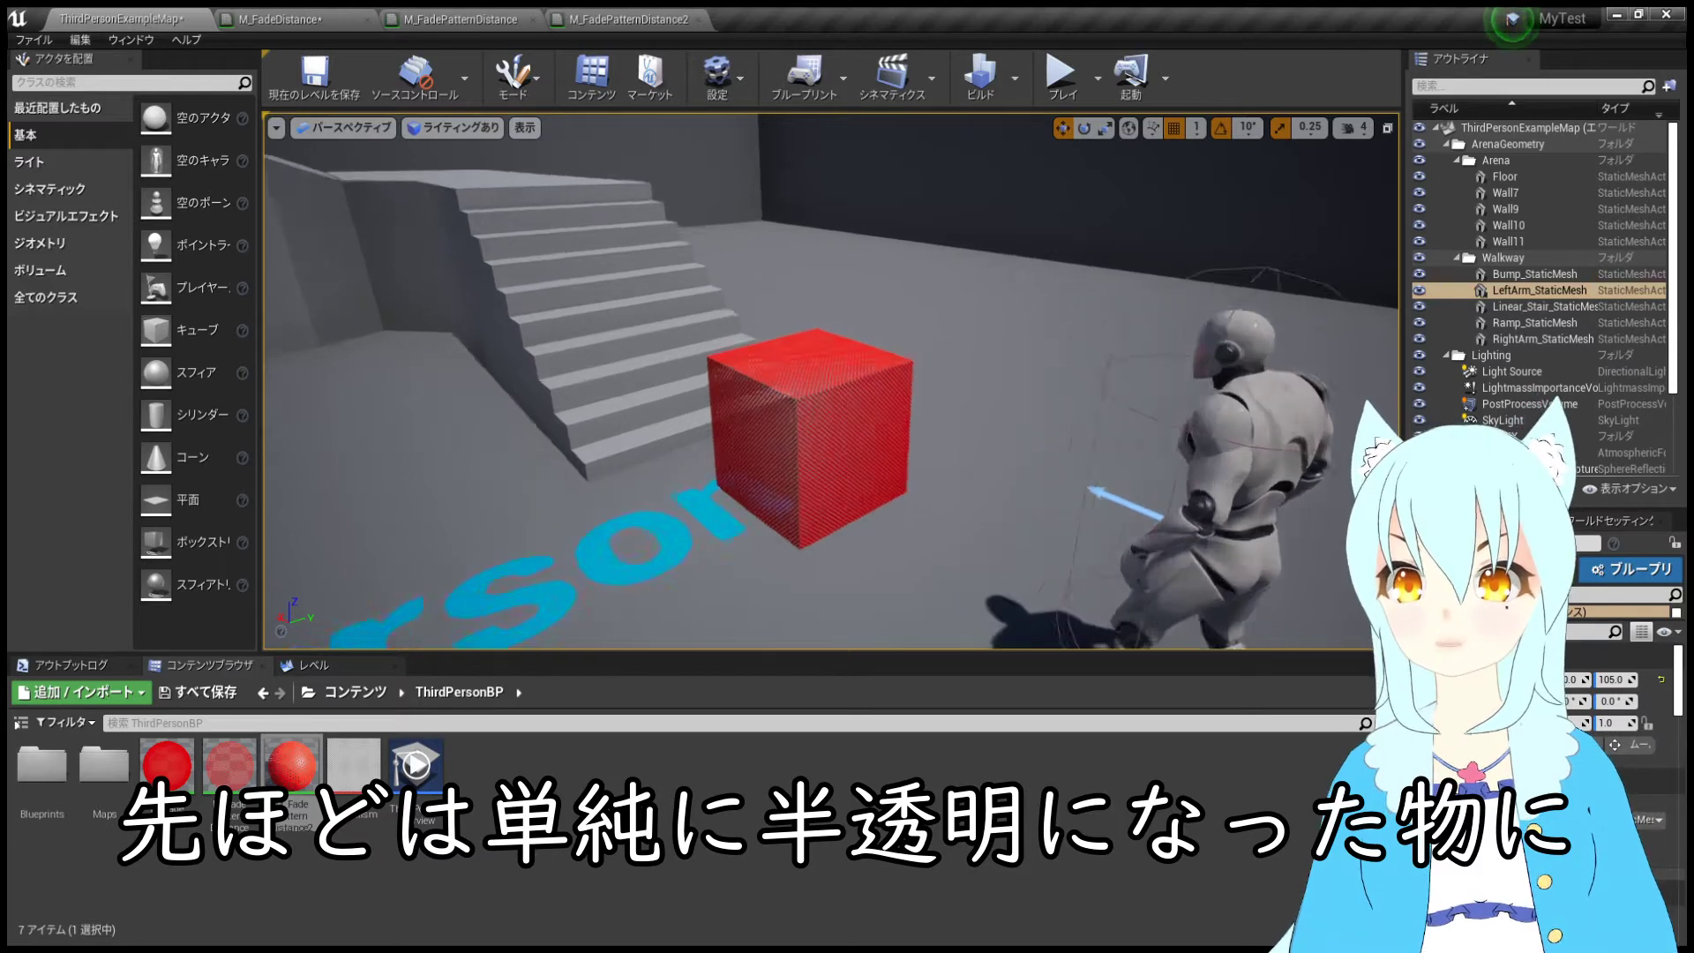
{"action": "scroll", "coordinate": [829, 379], "scroll_direction": "up", "scroll_amount": 3}
{"action": "scroll", "coordinate": [829, 380], "scroll_direction": "up", "scroll_amount": 3}
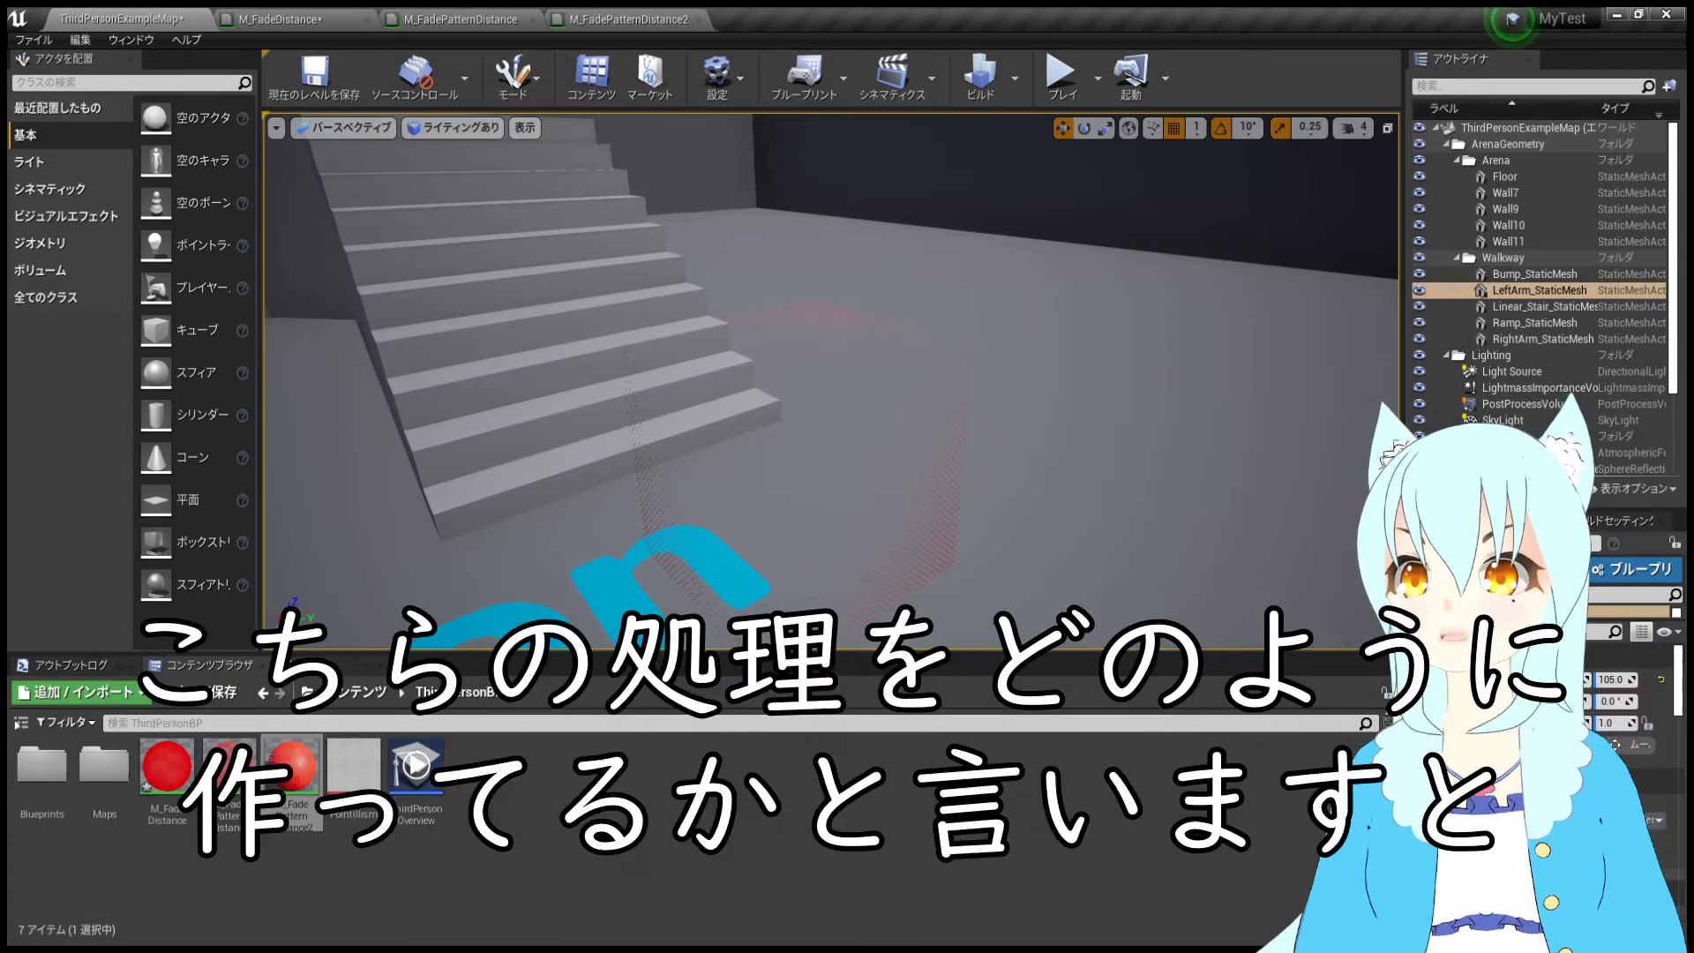
{"action": "scroll", "coordinate": [829, 380], "scroll_direction": "down", "scroll_amount": 3}
{"action": "scroll", "coordinate": [830, 380], "scroll_direction": "down", "scroll_amount": 3}
{"action": "scroll", "coordinate": [757, 494], "scroll_direction": "up", "scroll_amount": 2}
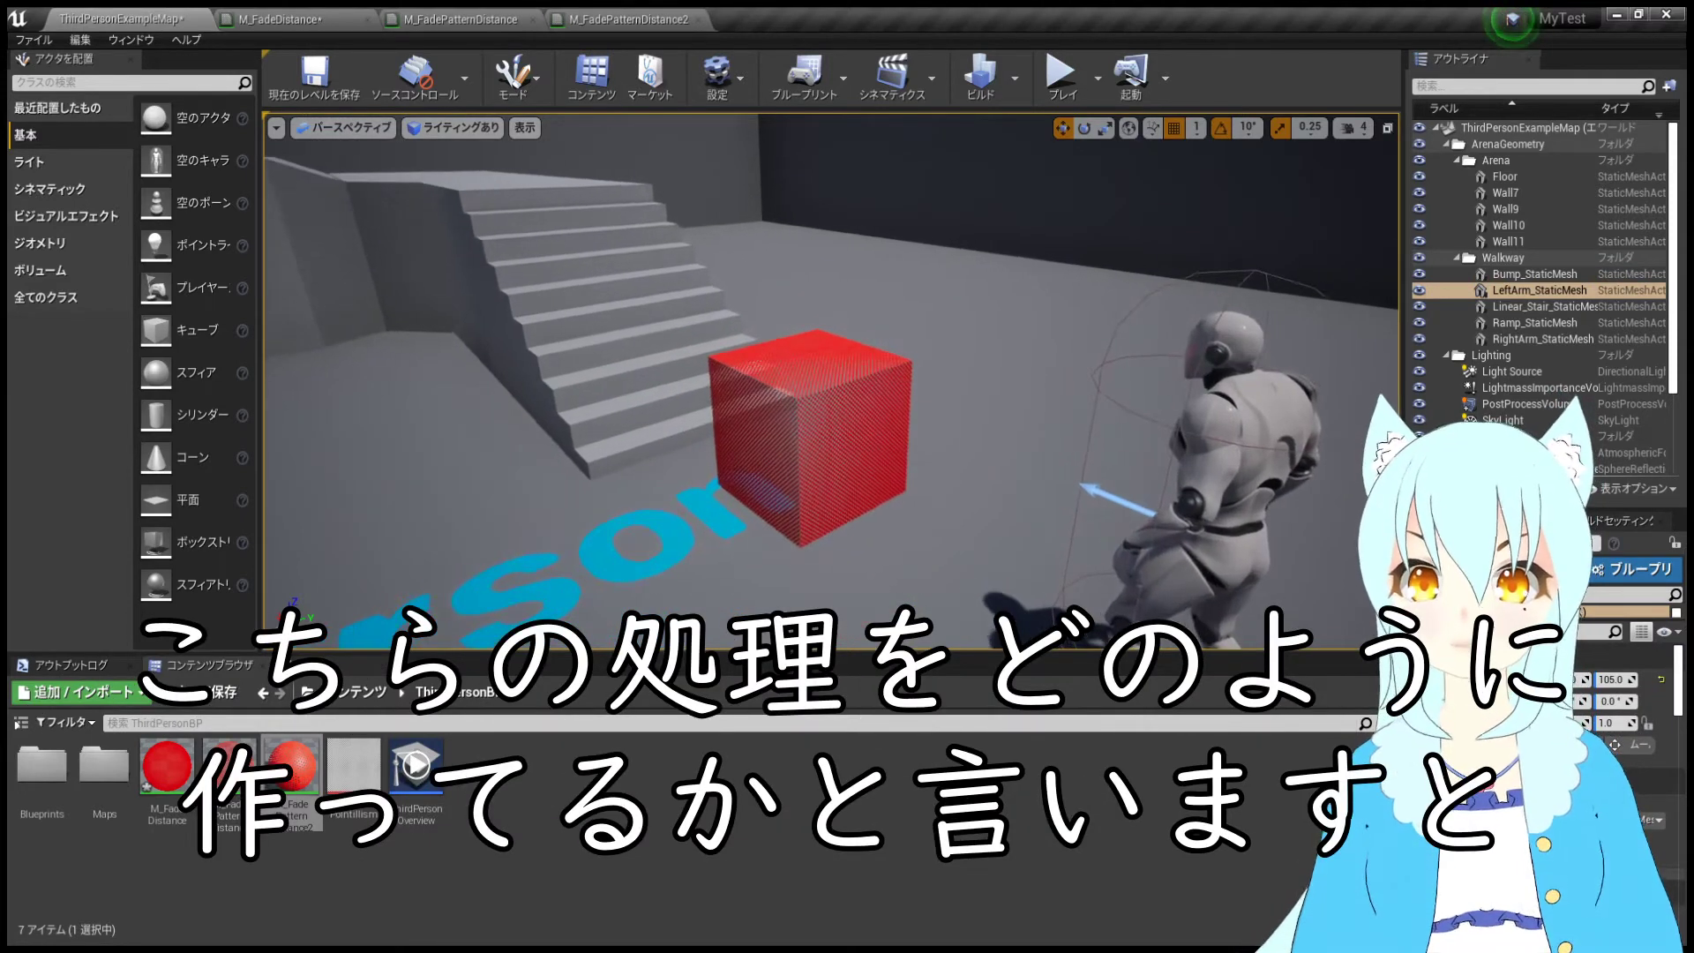
- Open the M_FadePatternDistance2 graph and center the whole node network in view
{"action": "left_click", "coordinate": [635, 19]}
{"action": "scroll", "coordinate": [500, 517], "scroll_direction": "down", "scroll_amount": 1}
{"action": "scroll", "coordinate": [500, 517], "scroll_direction": "down", "scroll_amount": 2}
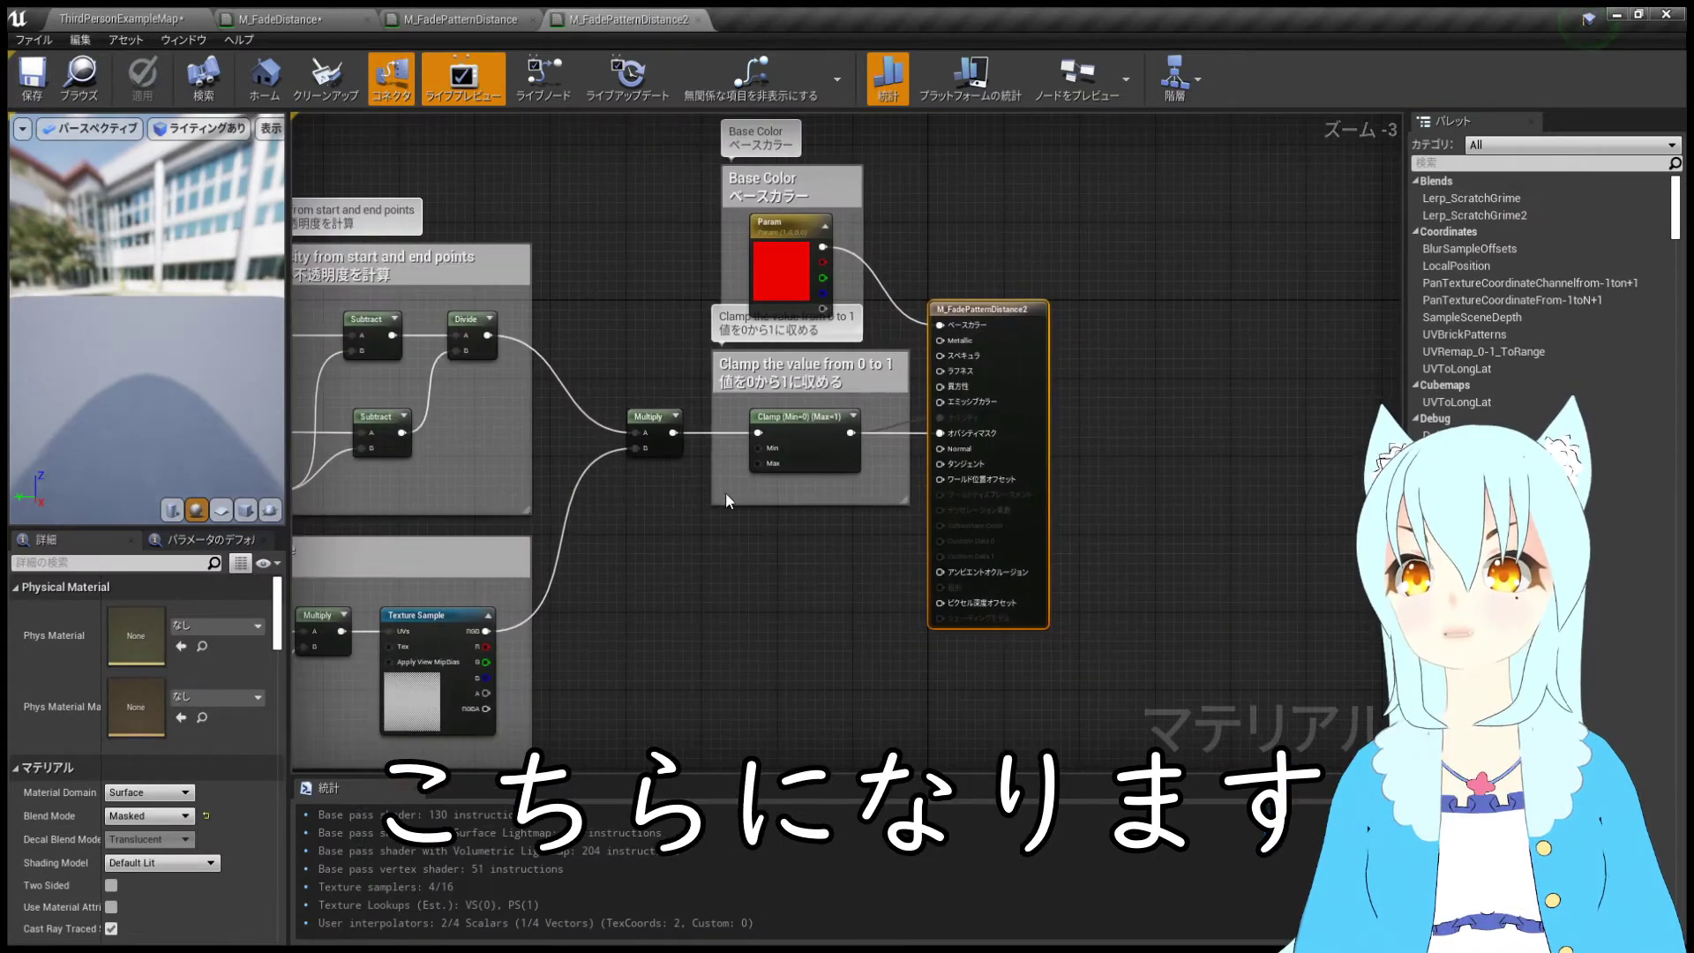
{"action": "scroll", "coordinate": [680, 505], "scroll_direction": "down", "scroll_amount": 4}
{"action": "scroll", "coordinate": [724, 431], "scroll_direction": "up", "scroll_amount": 2}
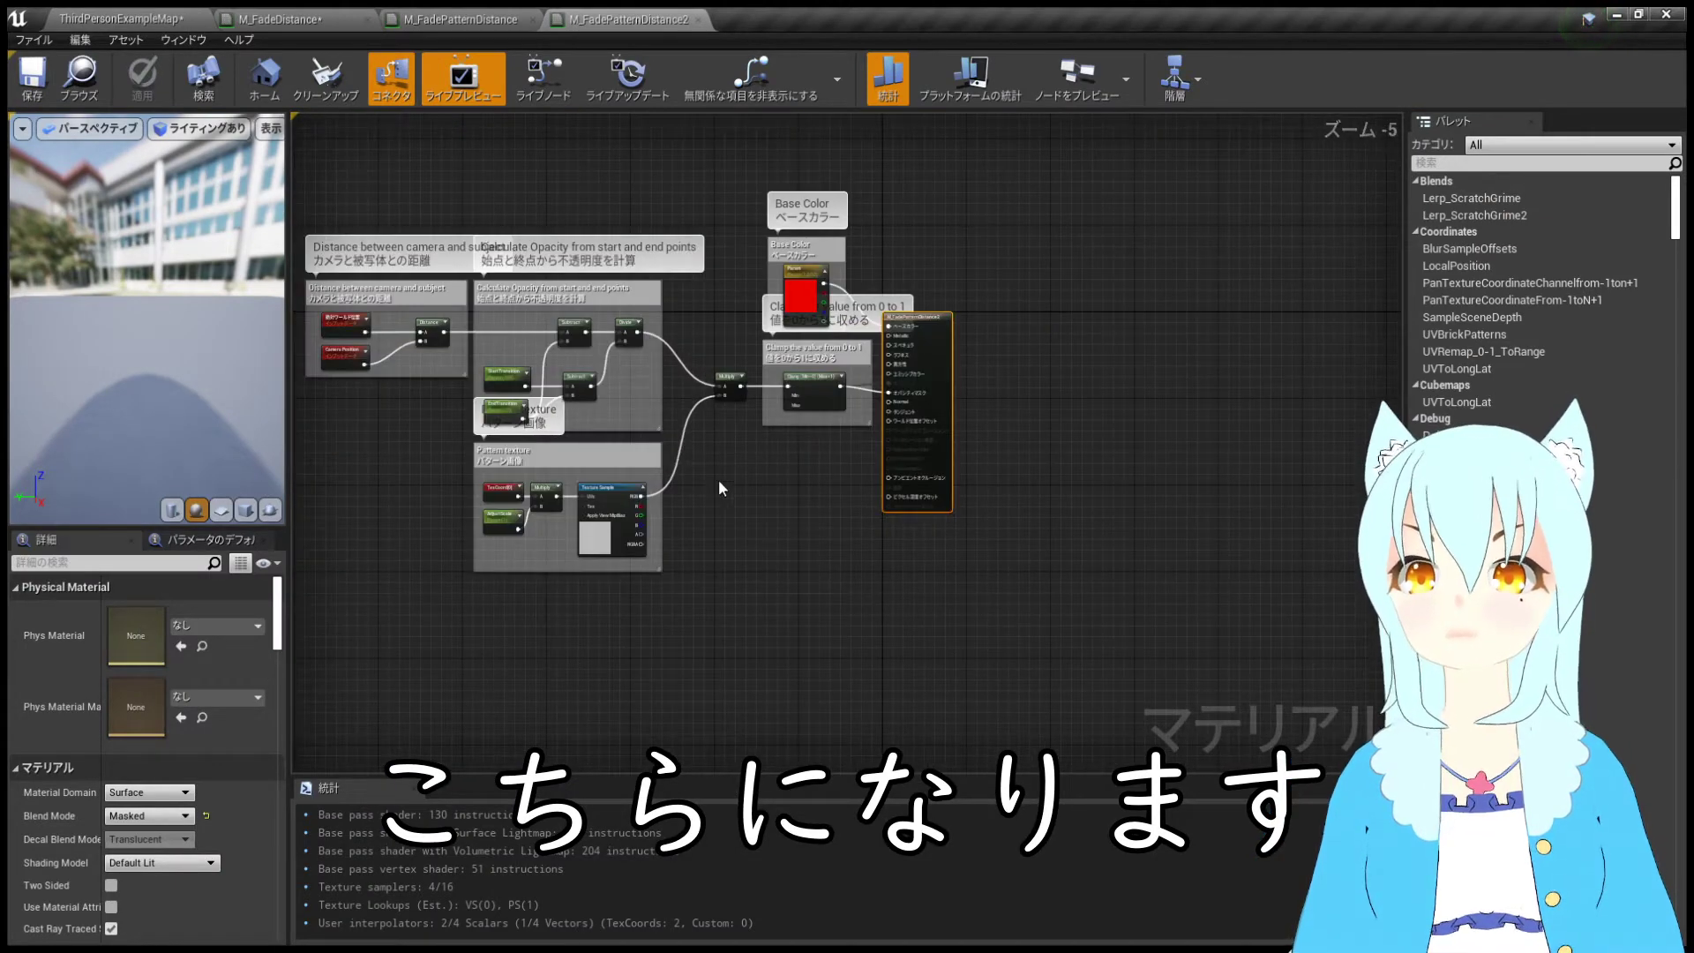
{"action": "right_click_drag", "start_coordinate": [719, 482], "coordinate": [772, 475]}
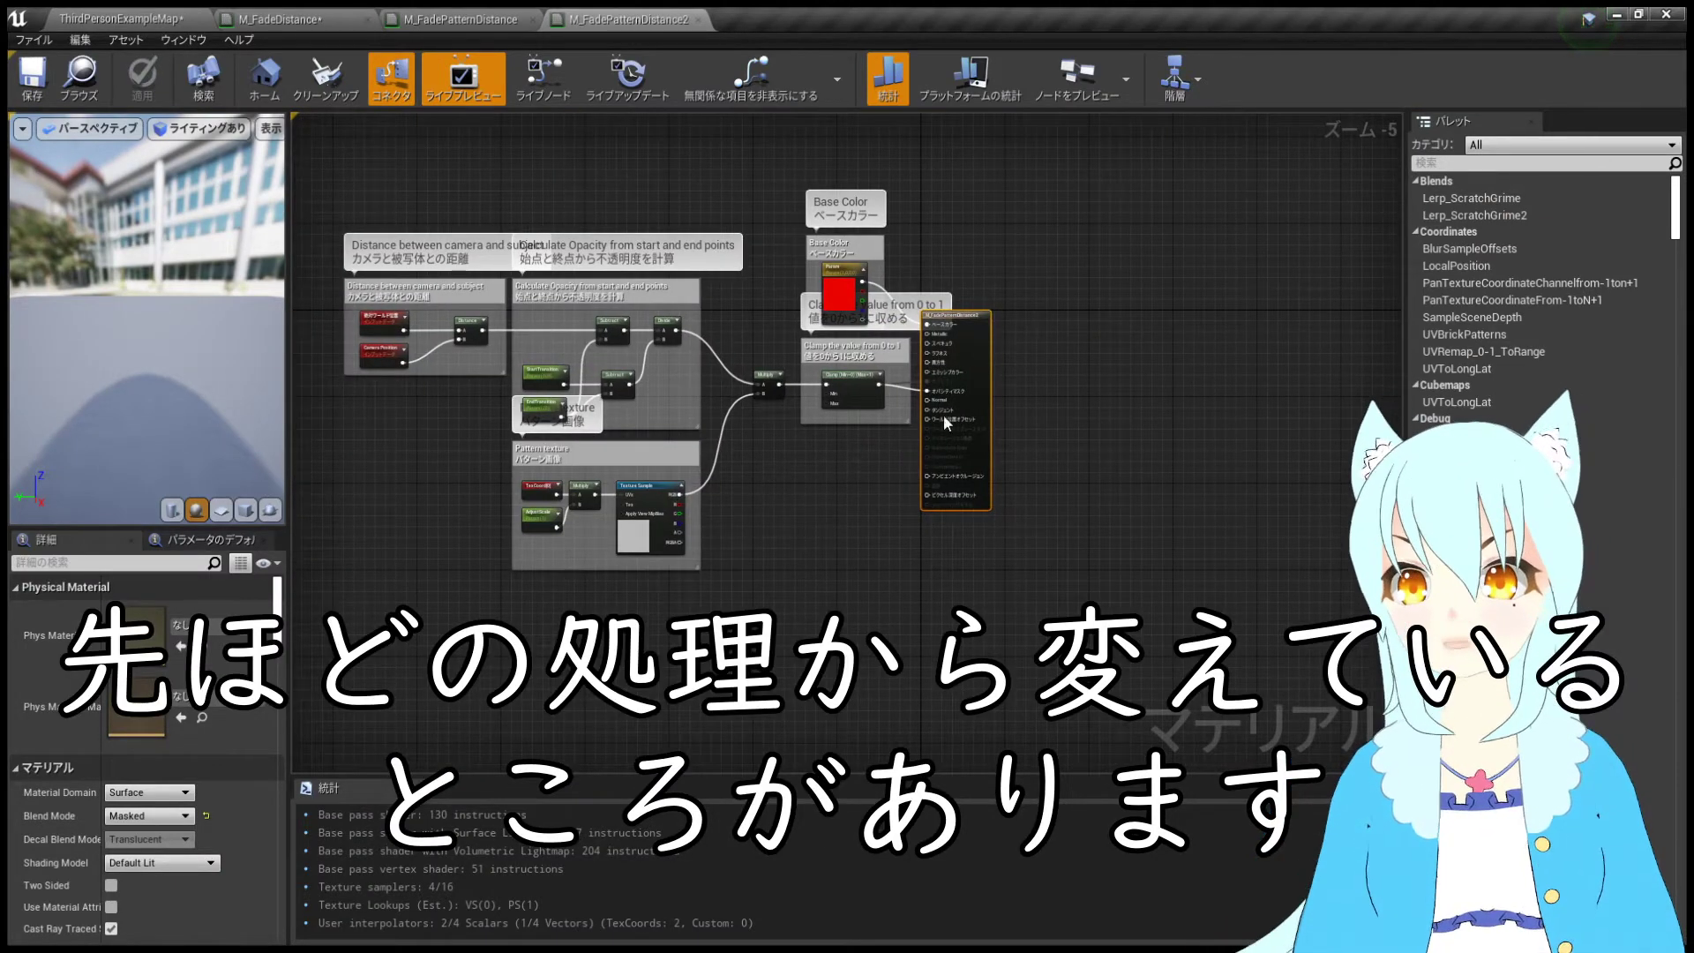
{"action": "scroll", "coordinate": [1050, 291], "scroll_direction": "up", "scroll_amount": 1}
{"action": "scroll", "coordinate": [925, 306], "scroll_direction": "up", "scroll_amount": 1}
{"action": "scroll", "coordinate": [865, 265], "scroll_direction": "up", "scroll_amount": 2}
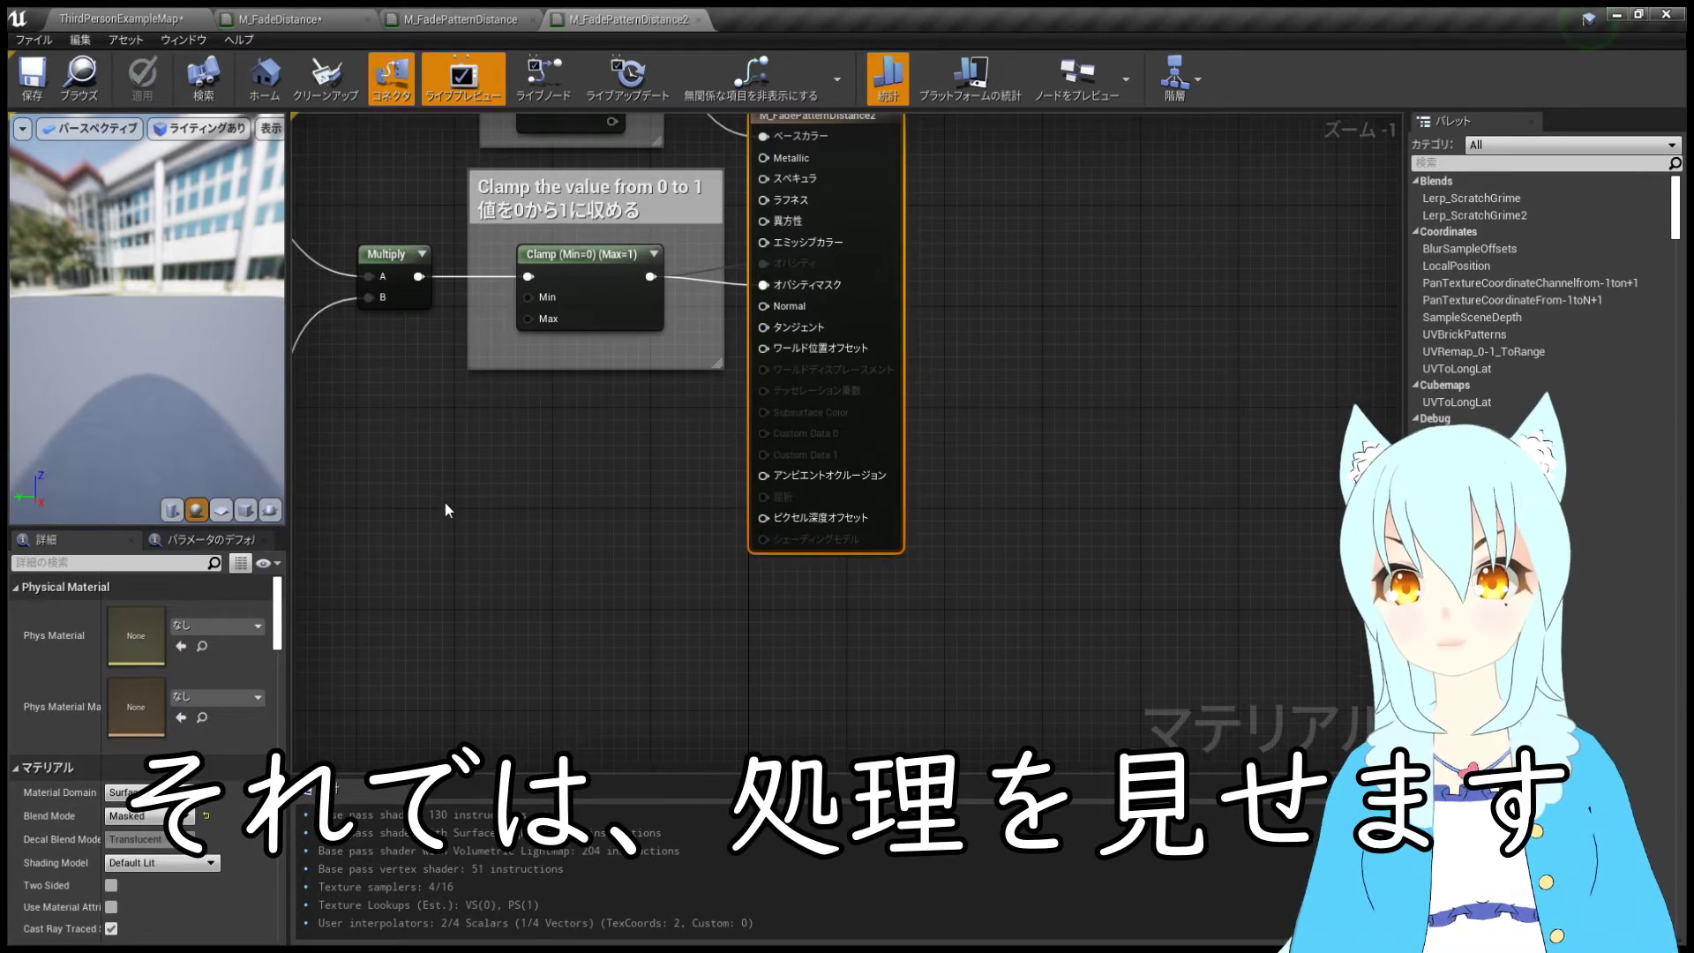
- Examine the Subtract, Divide and Texture Sample nodes, then select the main comment sections
{"action": "right_click_drag", "start_coordinate": [436, 477], "coordinate": [775, 512]}
{"action": "scroll", "coordinate": [775, 512], "scroll_direction": "down", "scroll_amount": 1}
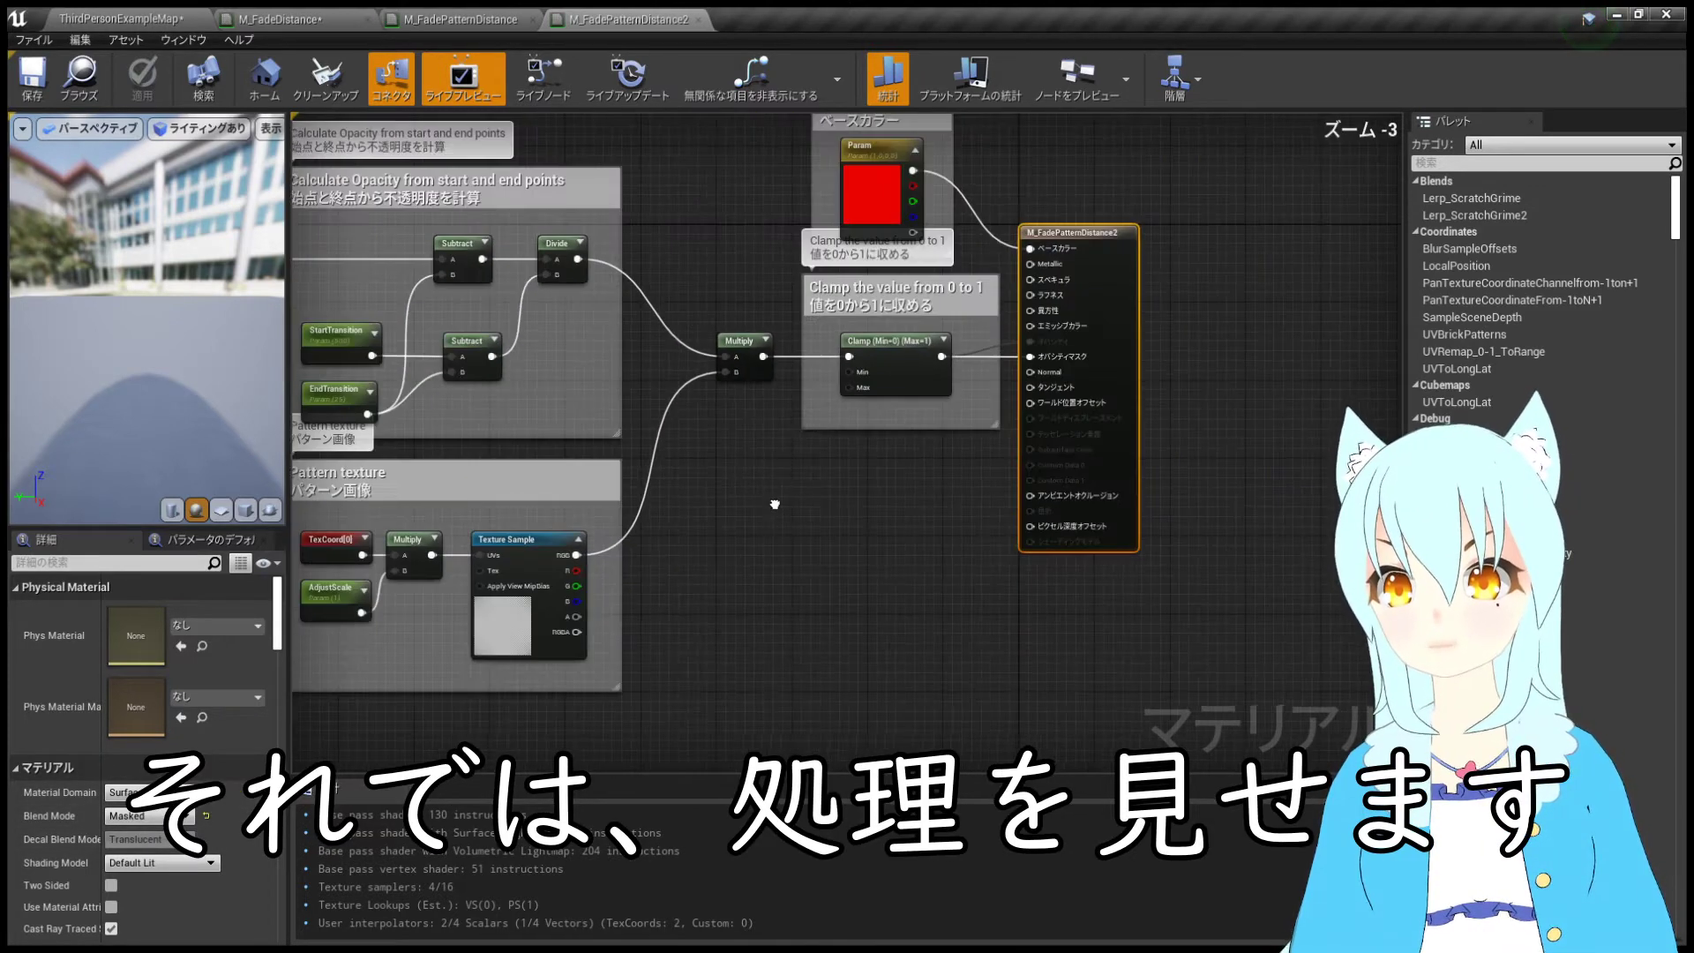
{"action": "scroll", "coordinate": [774, 512], "scroll_direction": "down", "scroll_amount": 1}
{"action": "scroll", "coordinate": [775, 512], "scroll_direction": "down", "scroll_amount": 1}
{"action": "mouse_move", "coordinate": [803, 491]}
{"action": "right_mouse_down"}
{"action": "mouse_move", "coordinate": [863, 474]}
{"action": "mouse_move", "coordinate": [853, 498]}
{"action": "right_mouse_up"}
{"action": "left_click_drag", "start_coordinate": [376, 180], "coordinate": [1271, 477]}
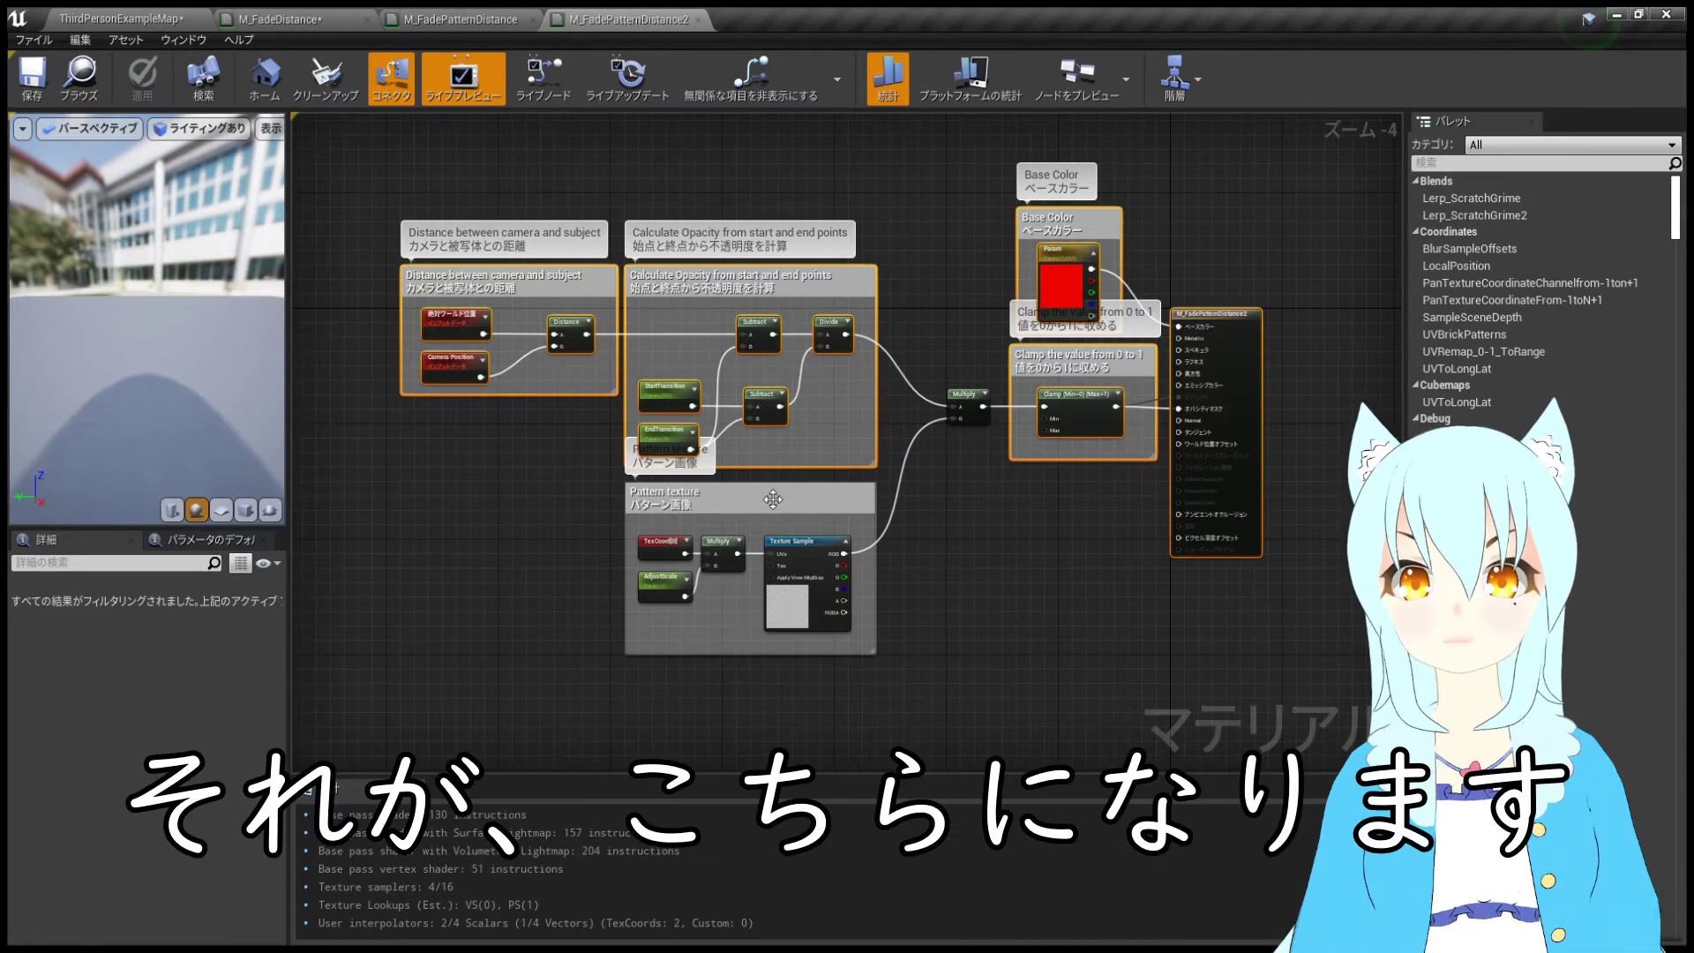
- Select the Pattern texture comment section, then the distance and opacity calculation nodes
{"action": "left_click", "coordinate": [773, 500]}
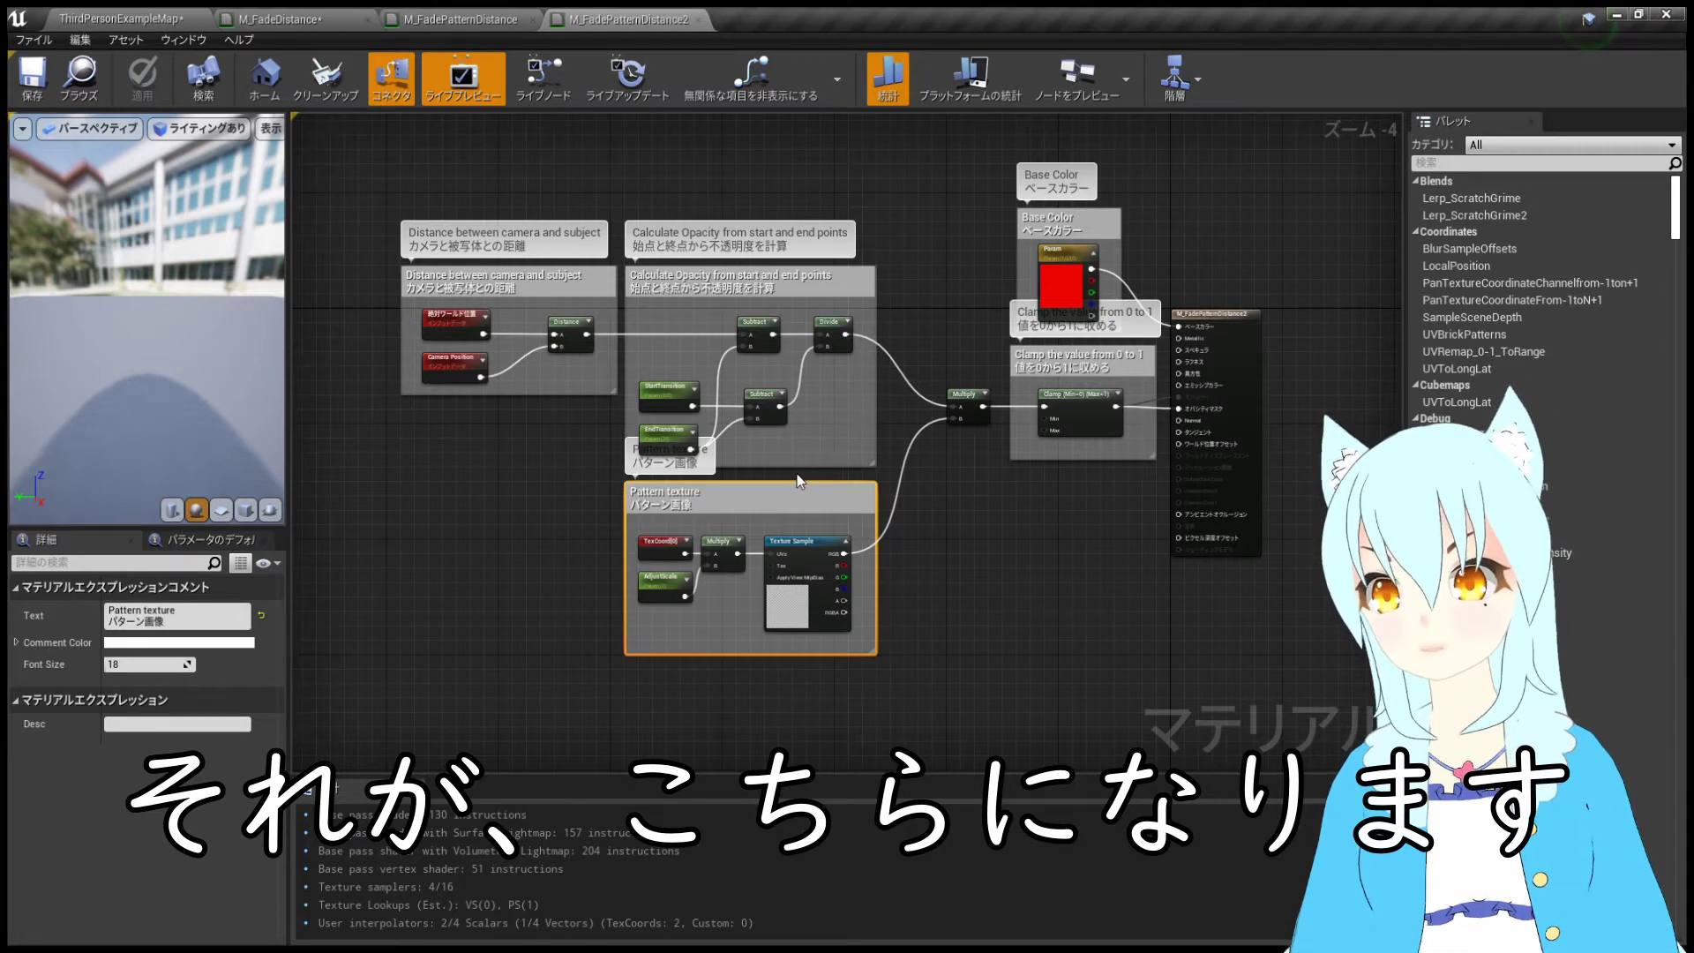
{"action": "right_click_drag", "start_coordinate": [799, 480], "coordinate": [697, 406]}
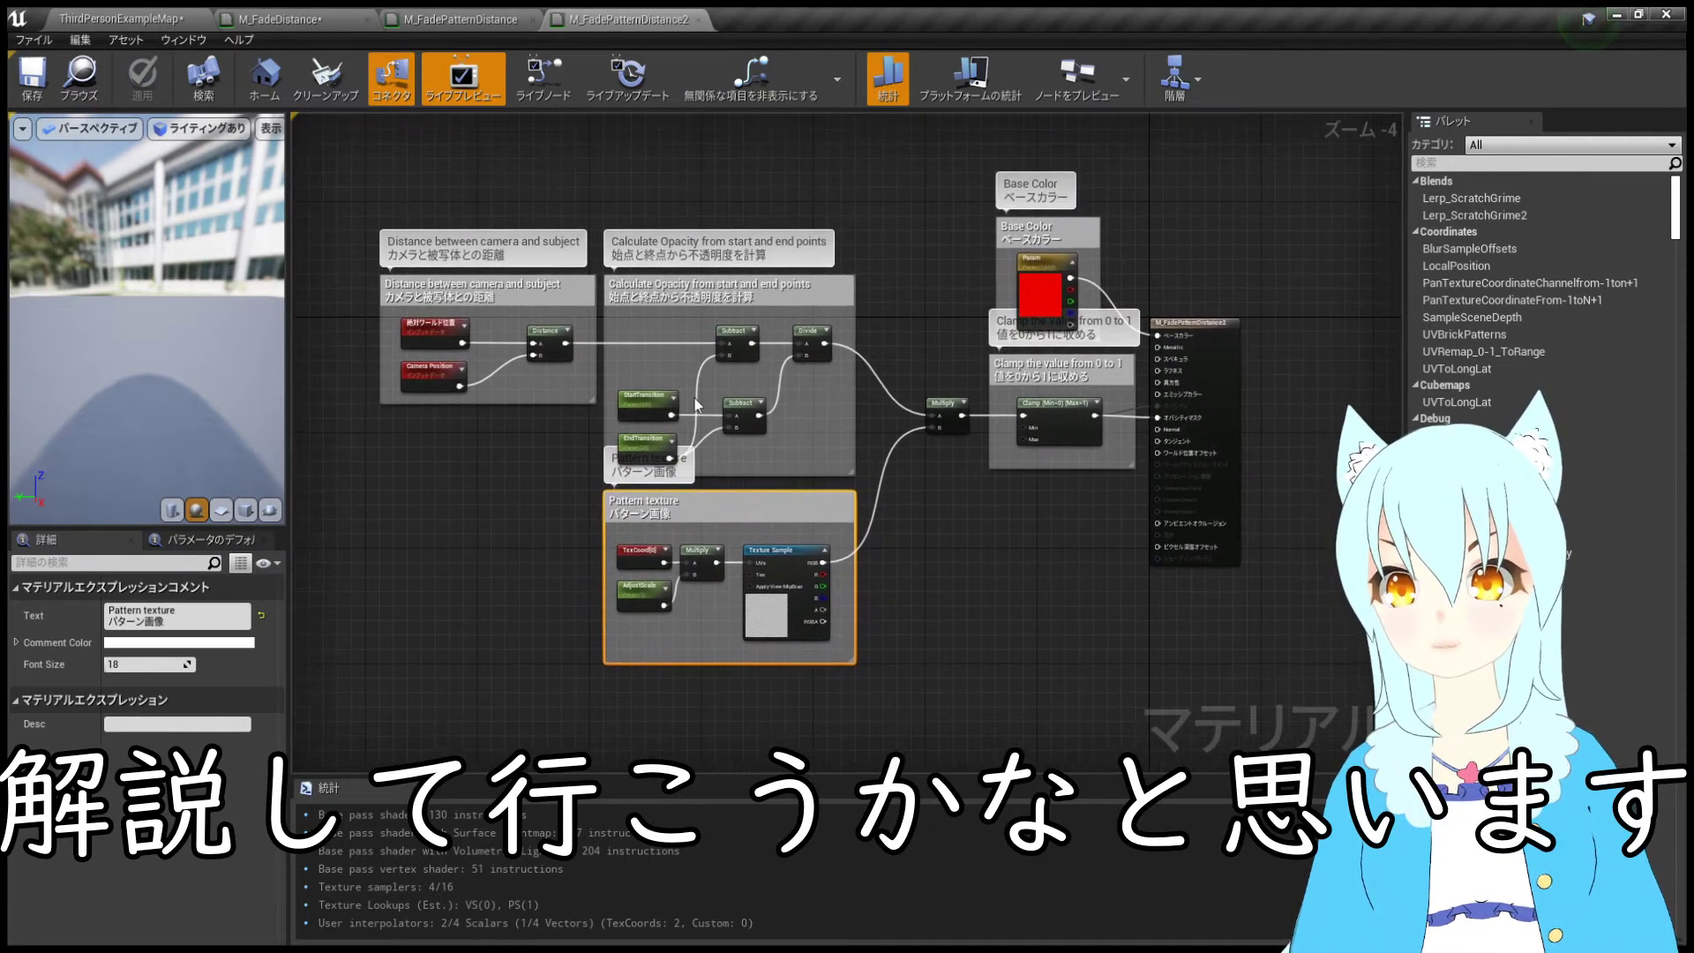
{"action": "left_click_drag", "start_coordinate": [331, 171], "coordinate": [780, 439]}
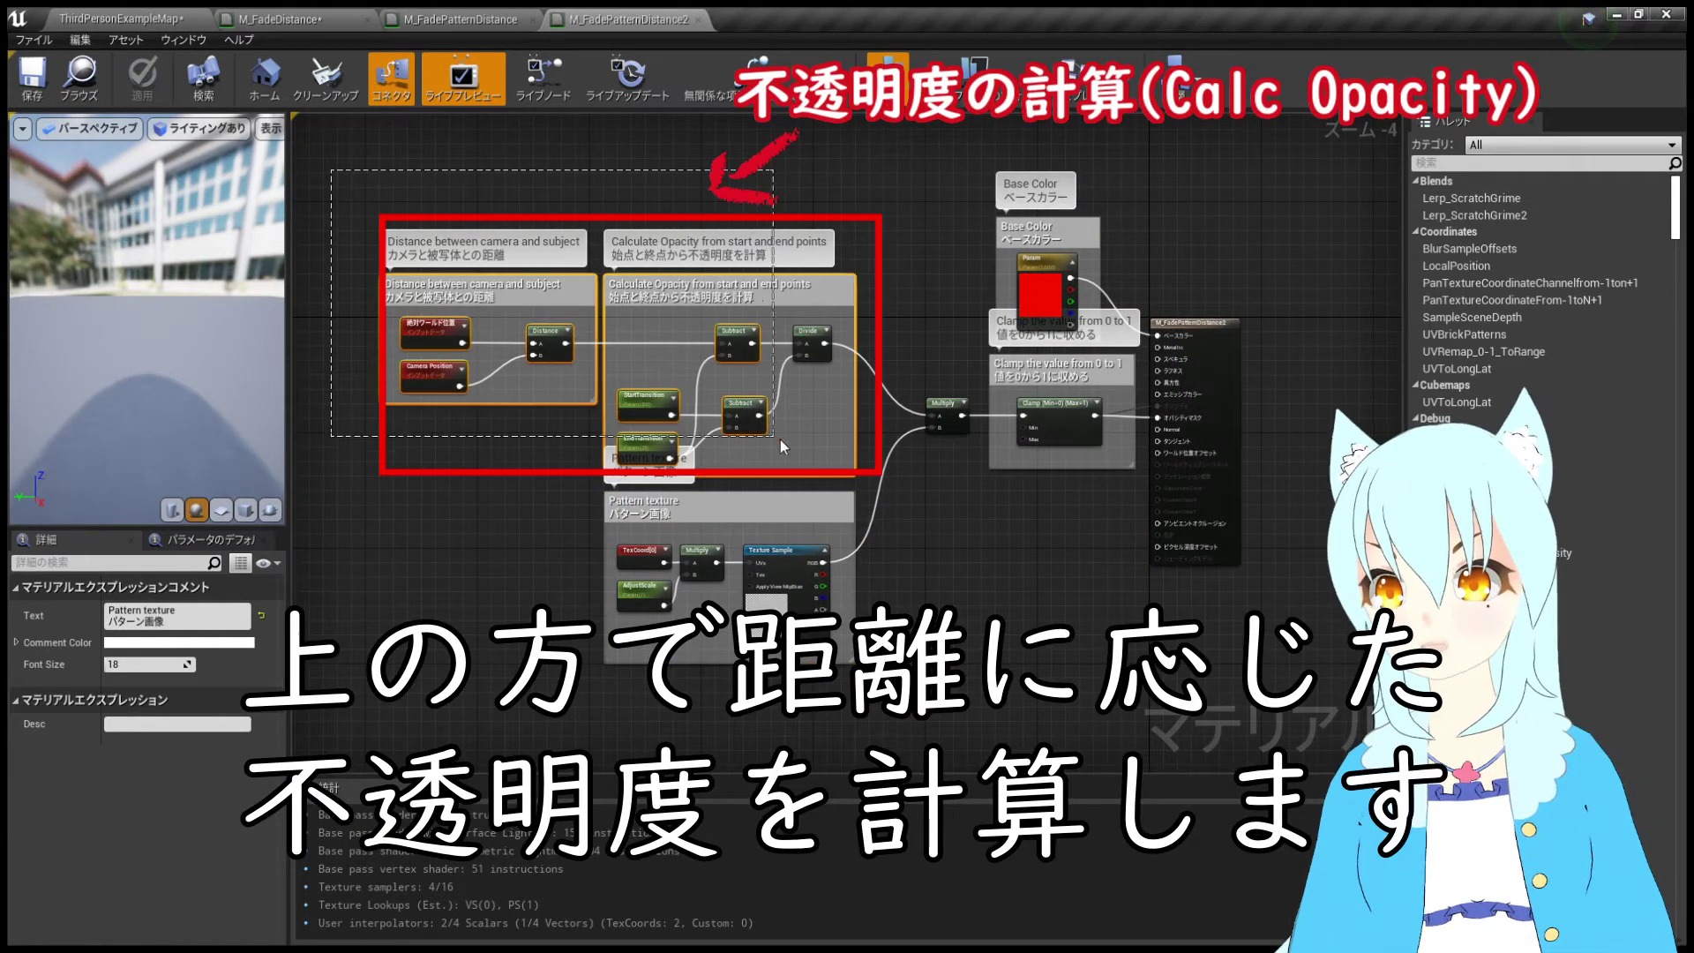
{"action": "left_click_drag", "start_coordinate": [880, 487], "coordinate": [882, 485]}
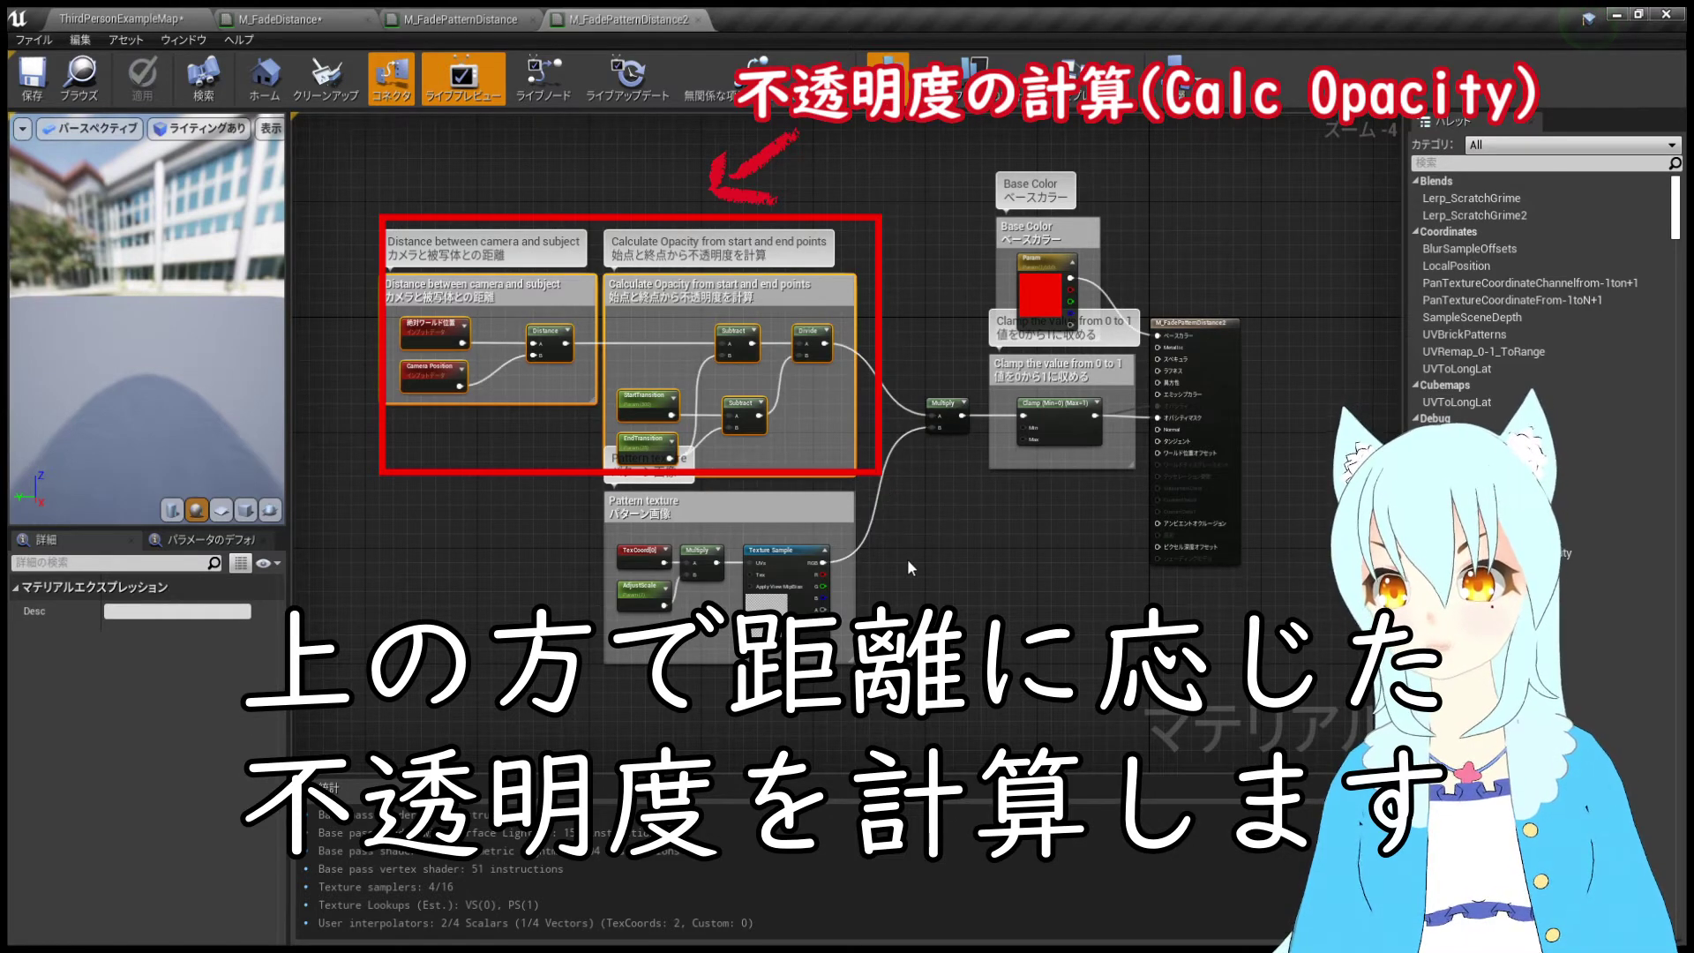
- Inspect the Texture Sample, Multiply and Clamp nodes that combine opacity with the pattern
{"action": "mouse_move", "coordinate": [964, 688]}
{"action": "right_mouse_down"}
{"action": "mouse_move", "coordinate": [972, 542]}
{"action": "mouse_move", "coordinate": [908, 503]}
{"action": "right_mouse_up"}
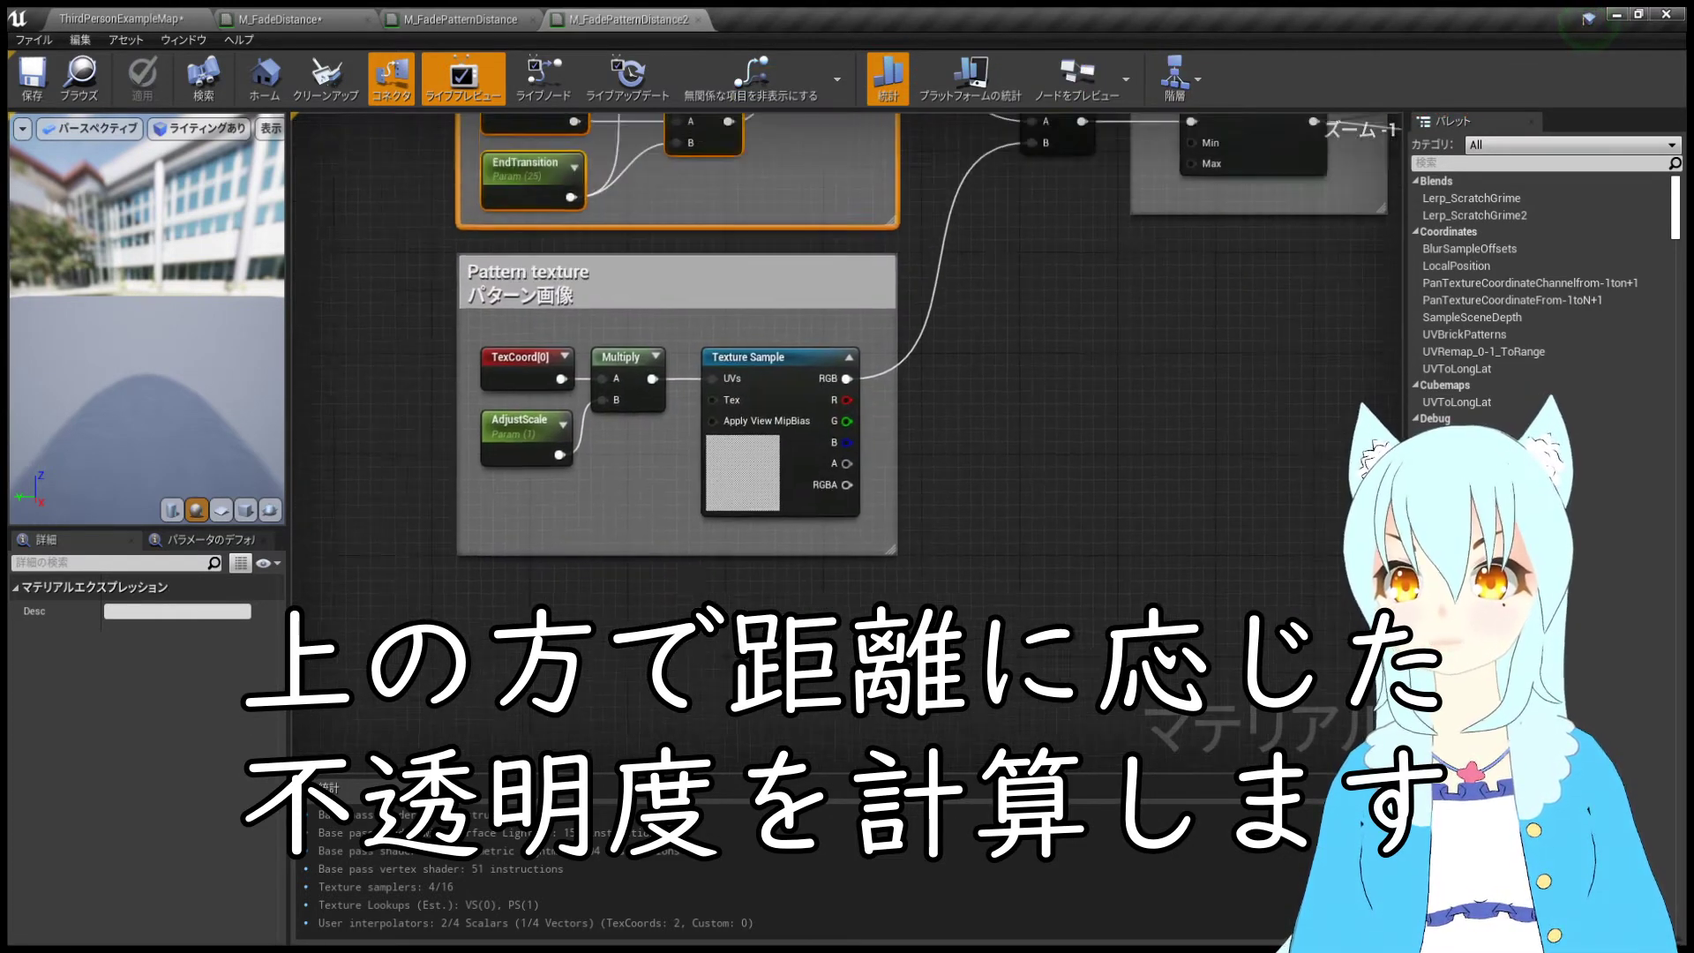
{"action": "scroll", "coordinate": [654, 551], "scroll_direction": "up", "scroll_amount": 4}
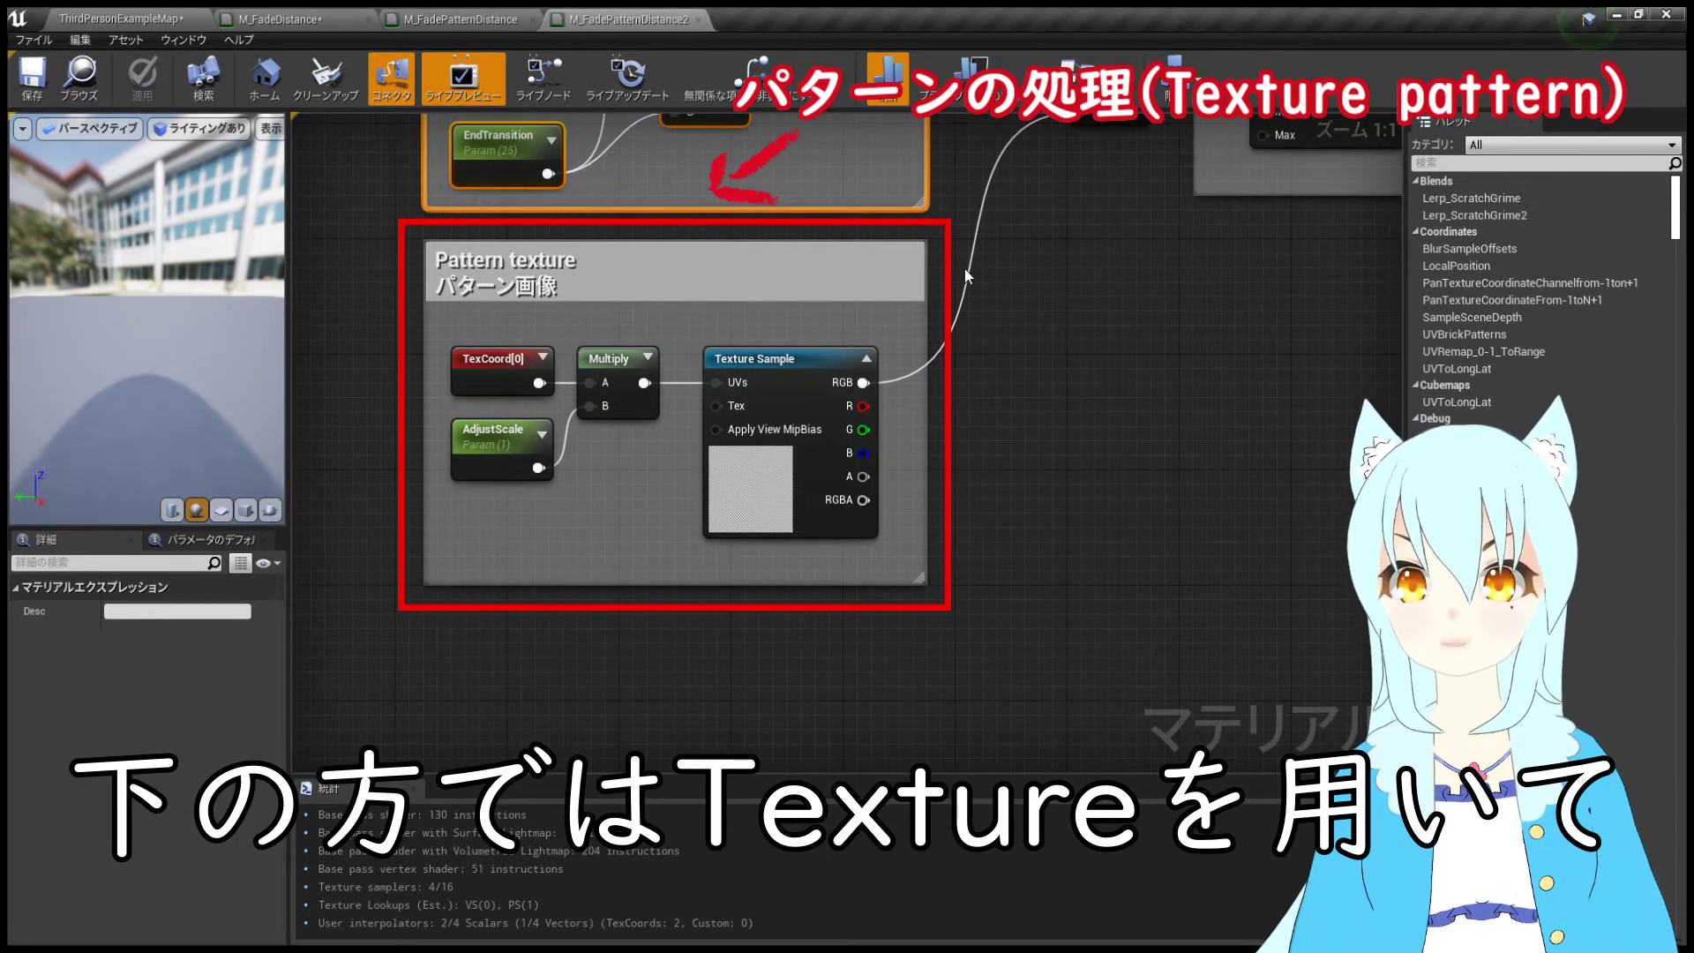
{"action": "left_click", "coordinate": [783, 380]}
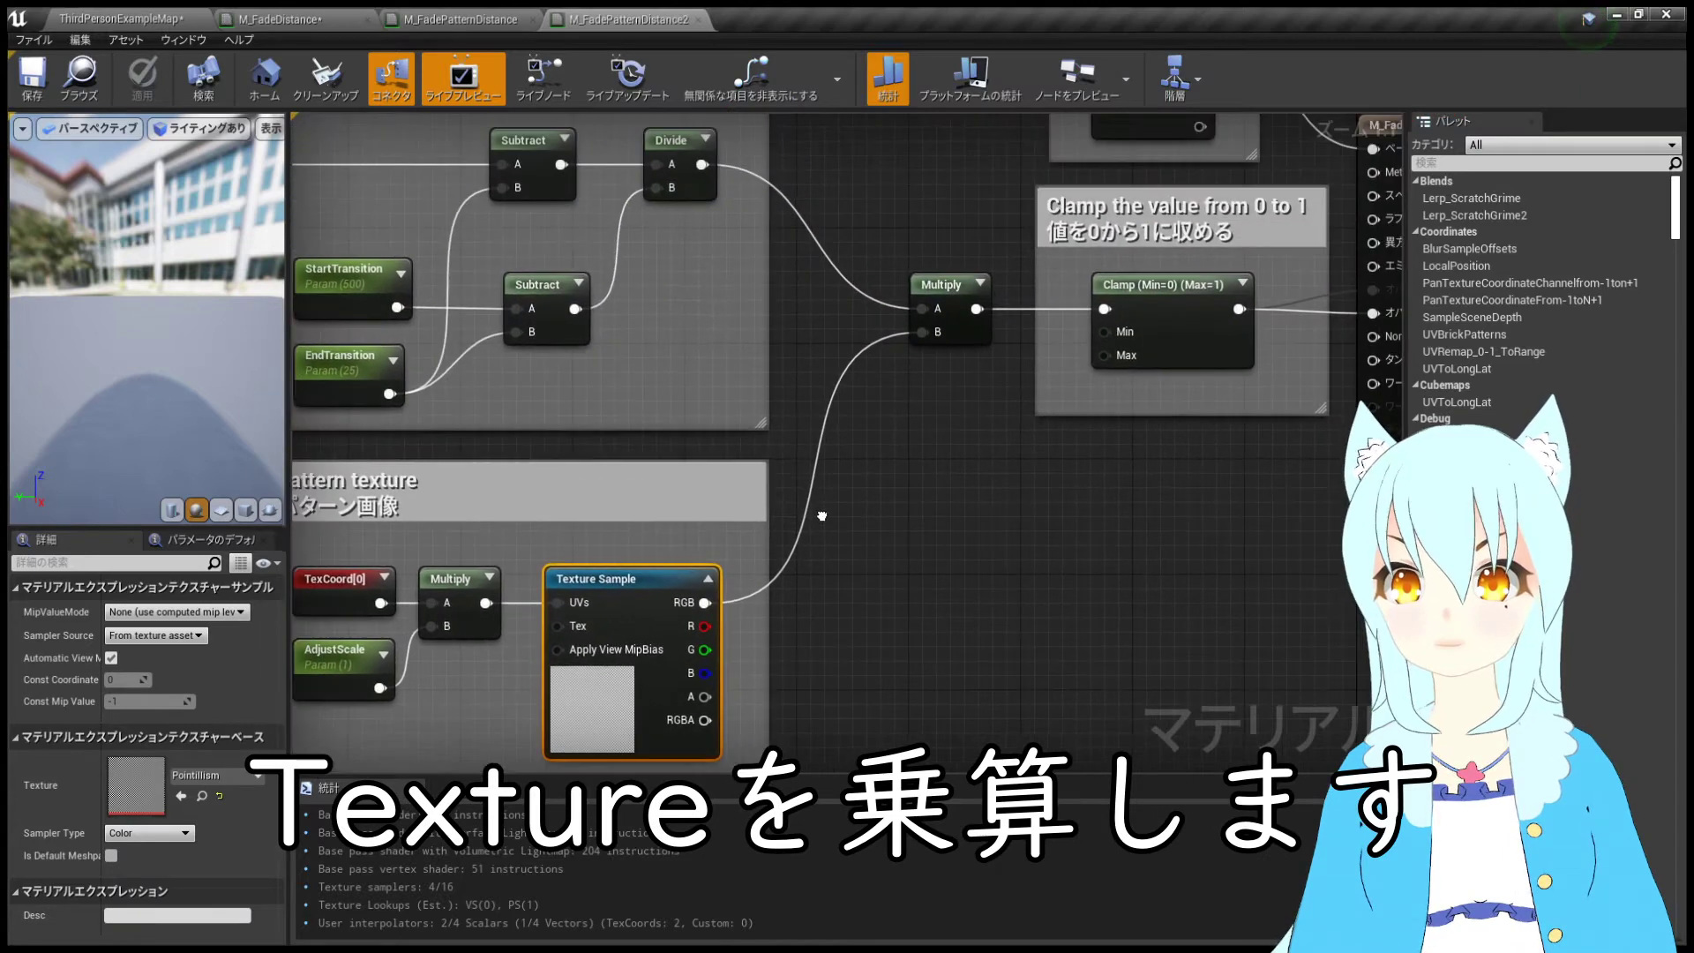
{"action": "left_click", "coordinate": [945, 282]}
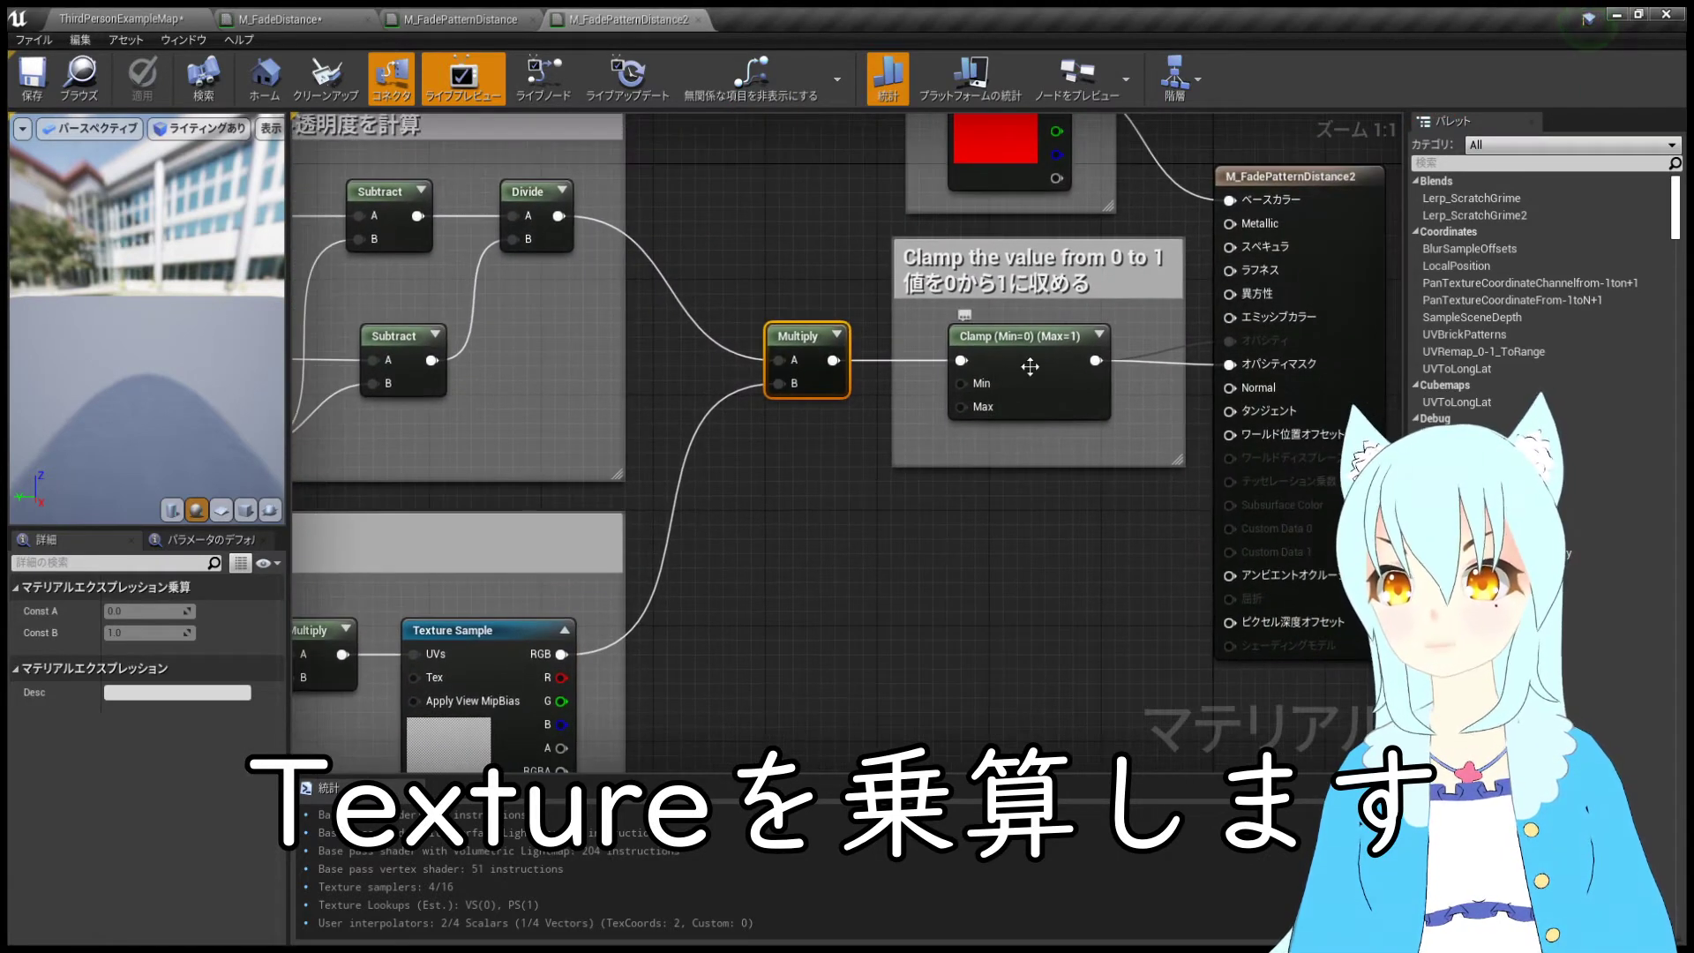
{"action": "left_click", "coordinate": [1030, 366]}
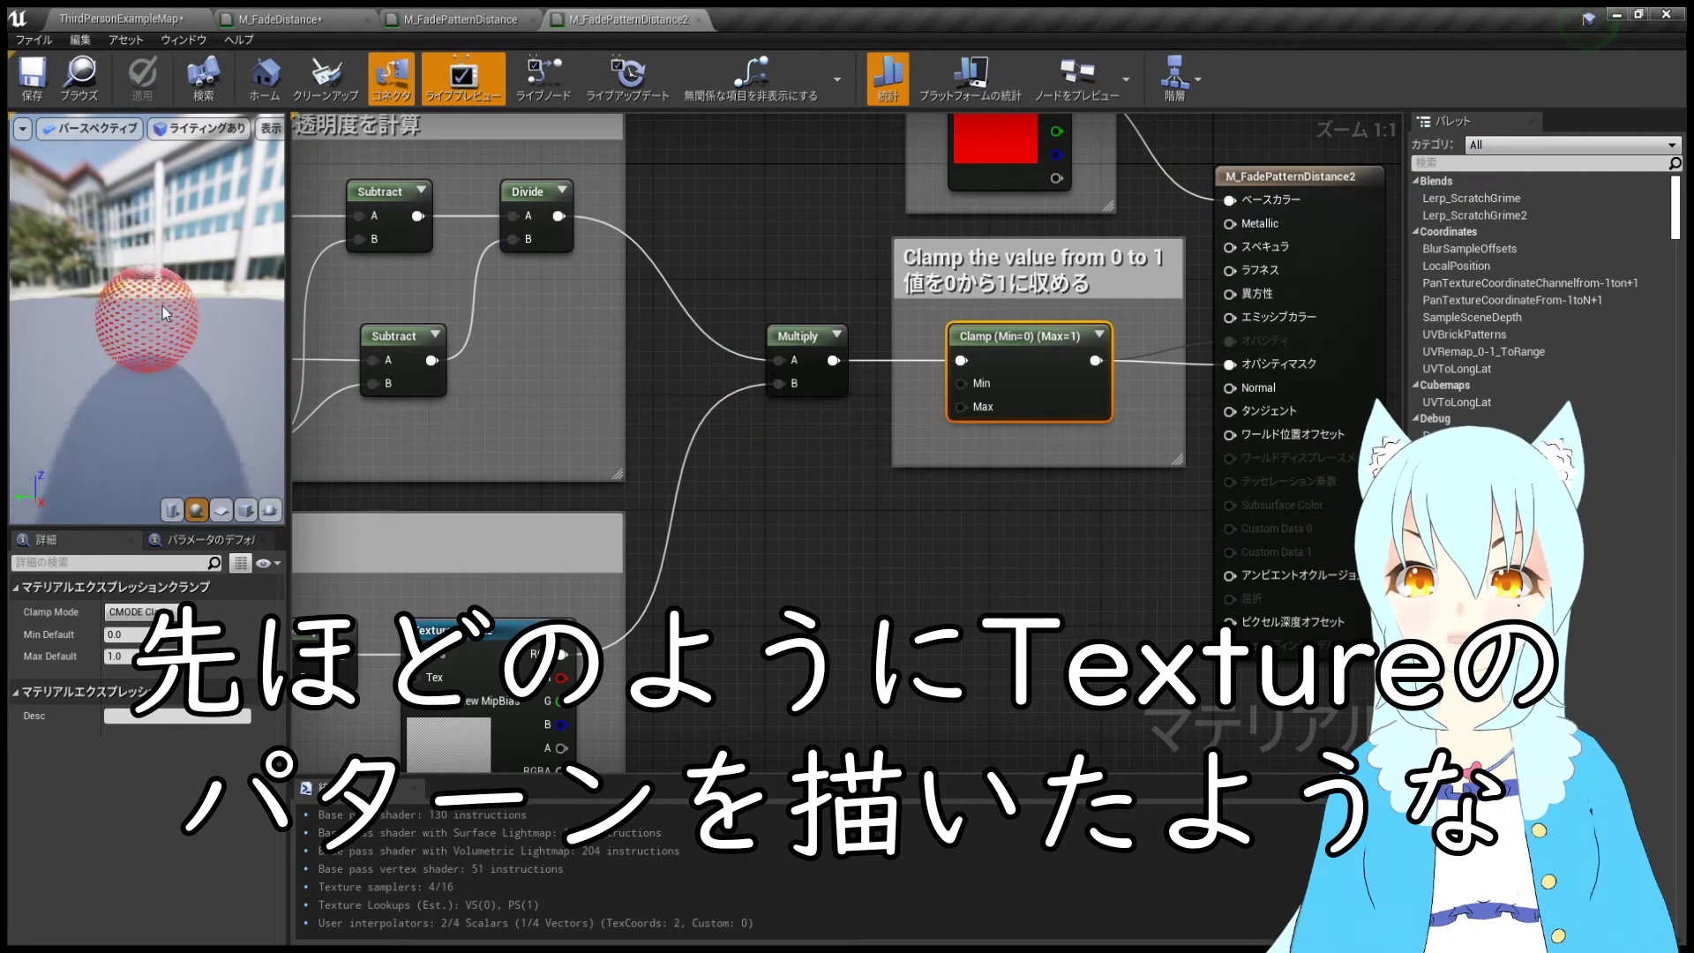
- Zoom the preview to test the fade and bring the Pattern texture group back into view
{"action": "scroll", "coordinate": [163, 307], "scroll_direction": "up", "scroll_amount": 3}
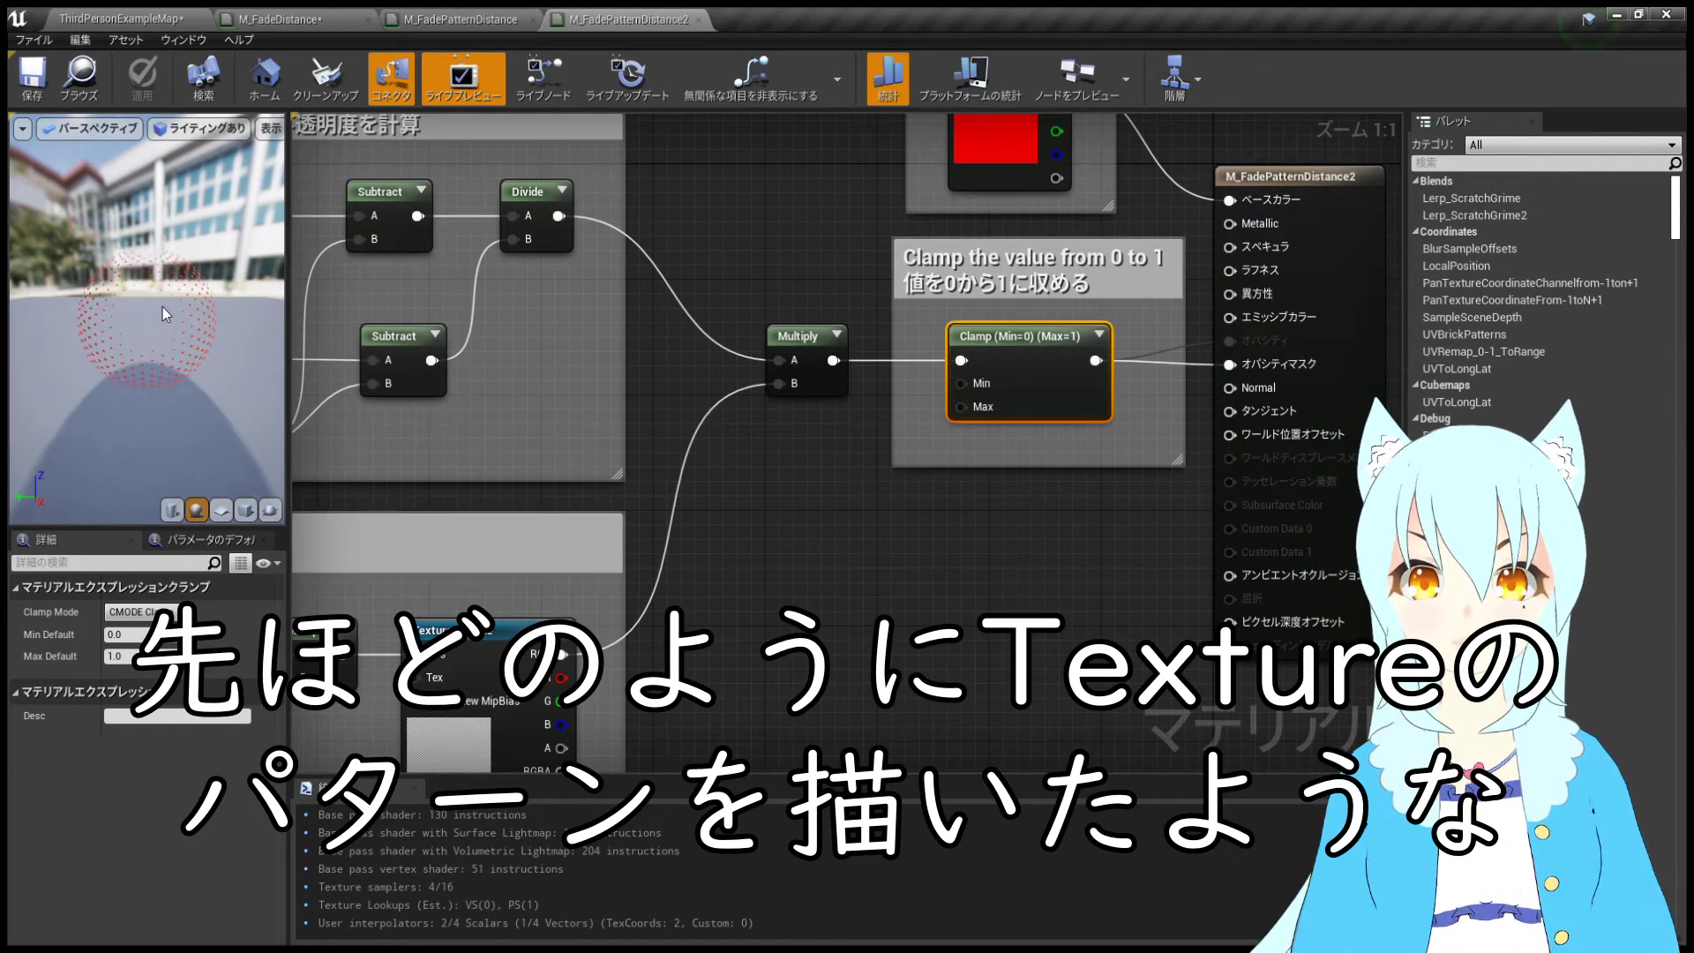
{"action": "scroll", "coordinate": [166, 314], "scroll_direction": "up", "scroll_amount": 2}
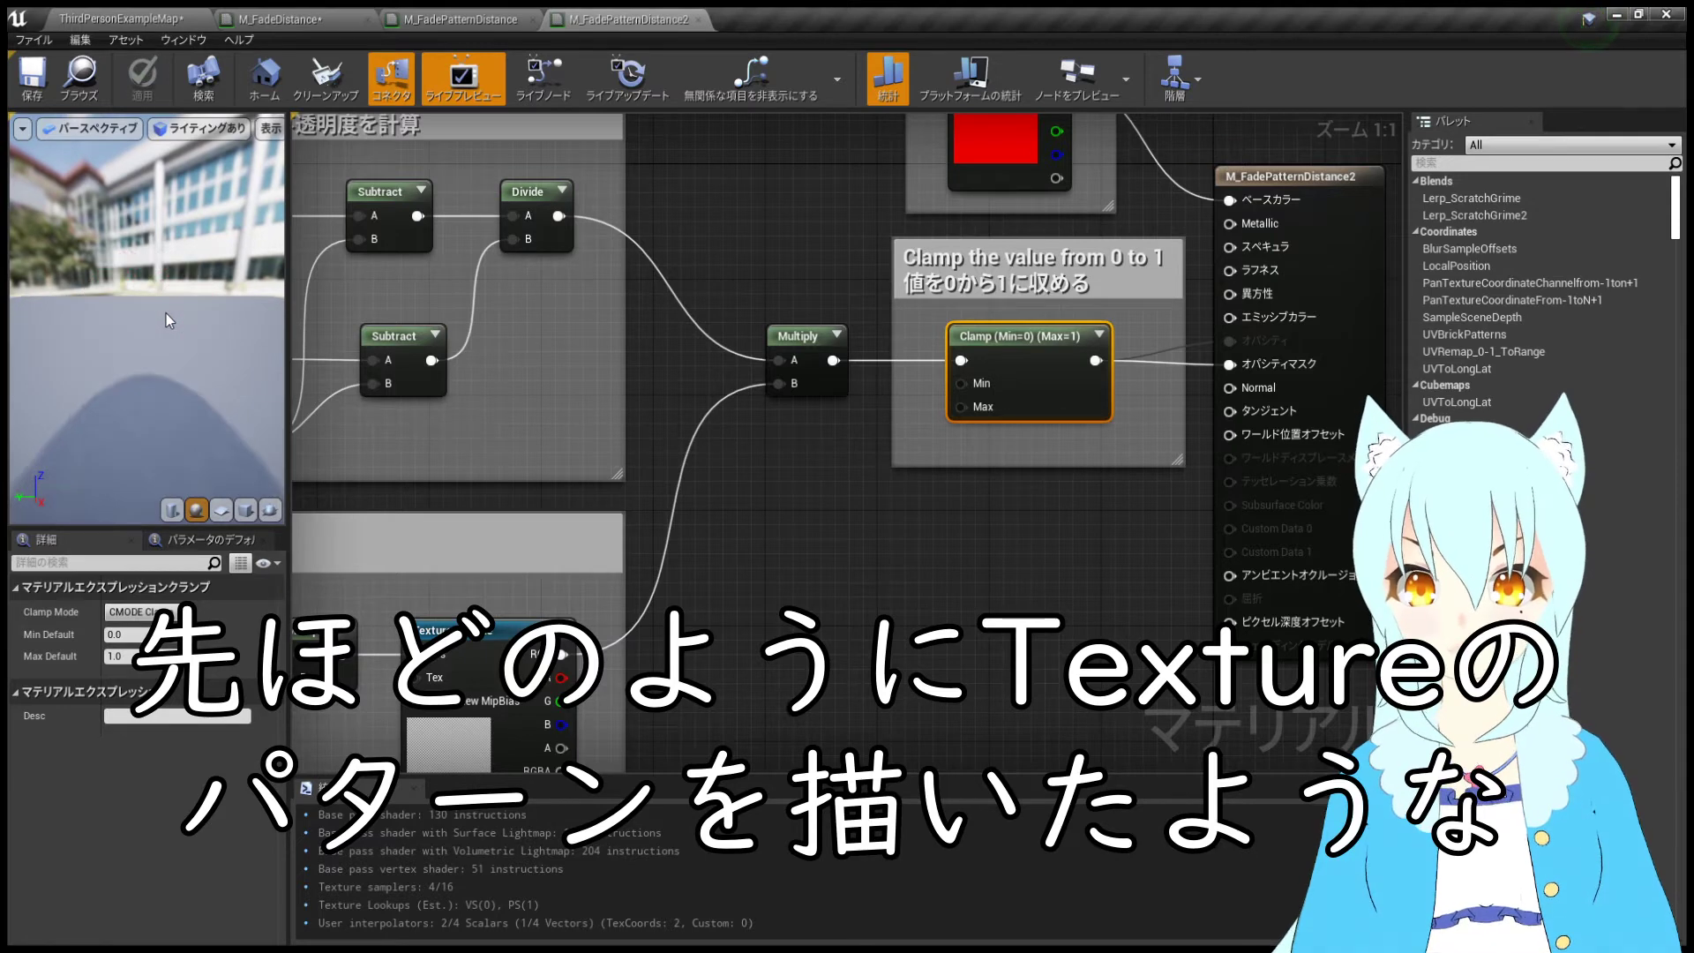
{"action": "scroll", "coordinate": [165, 314], "scroll_direction": "down", "scroll_amount": 3}
{"action": "scroll", "coordinate": [165, 314], "scroll_direction": "down", "scroll_amount": 2}
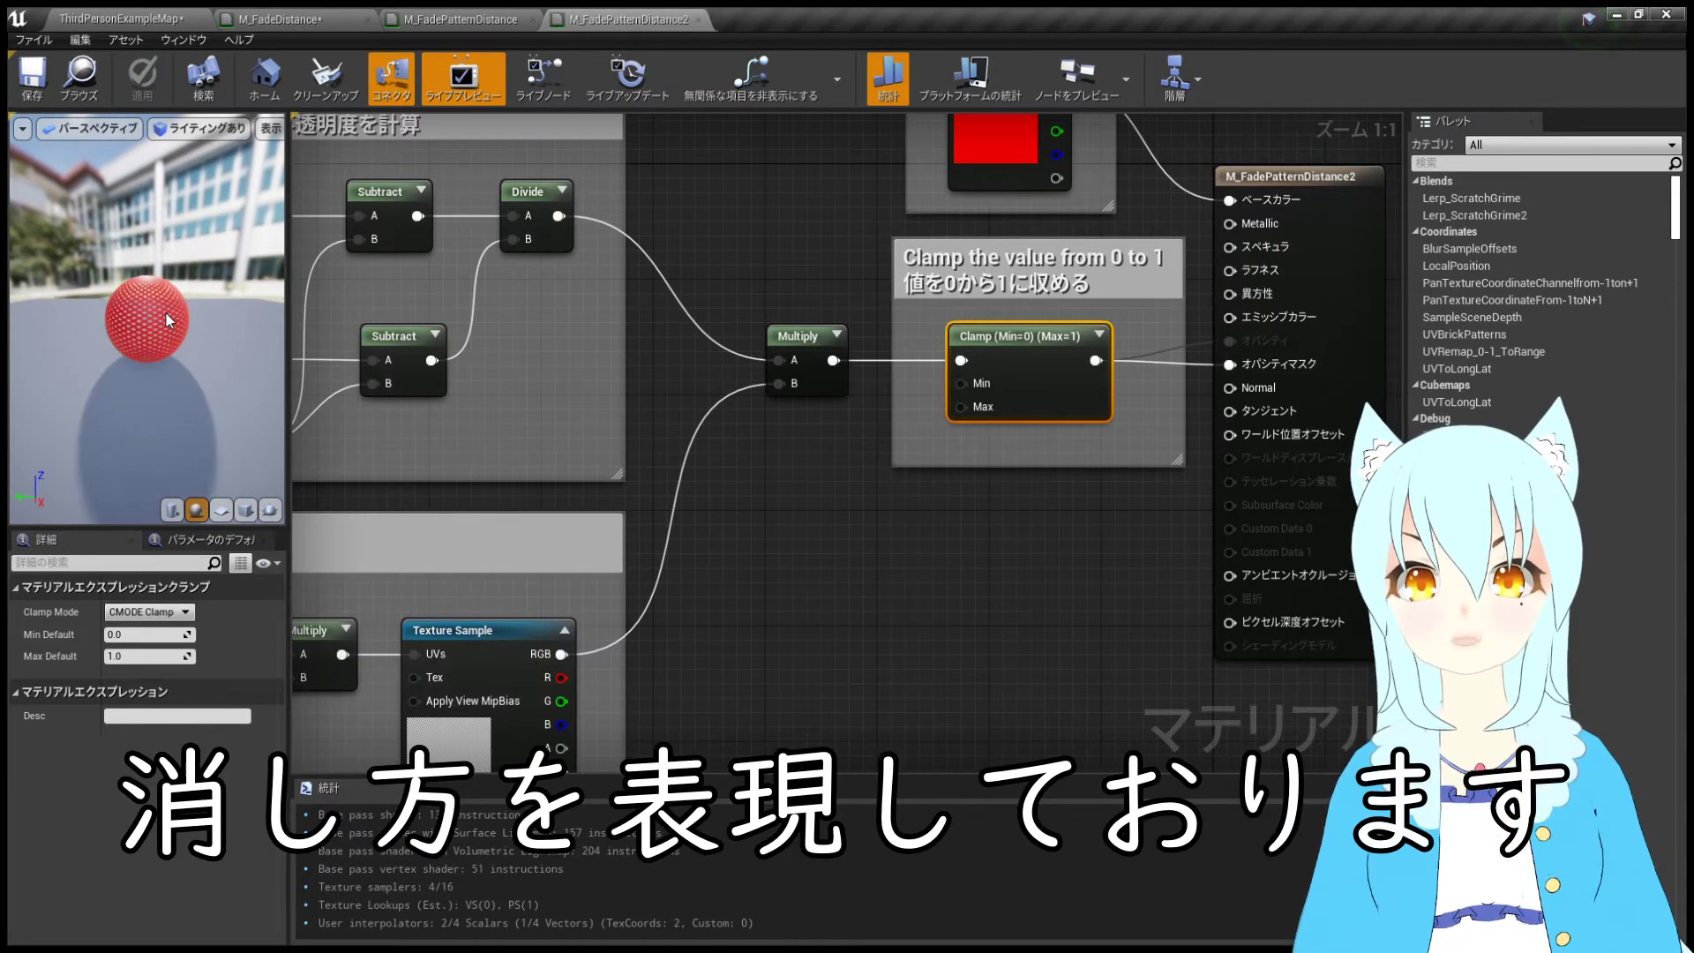
{"action": "scroll", "coordinate": [169, 319], "scroll_direction": "up", "scroll_amount": 3}
{"action": "scroll", "coordinate": [169, 319], "scroll_direction": "down", "scroll_amount": 3}
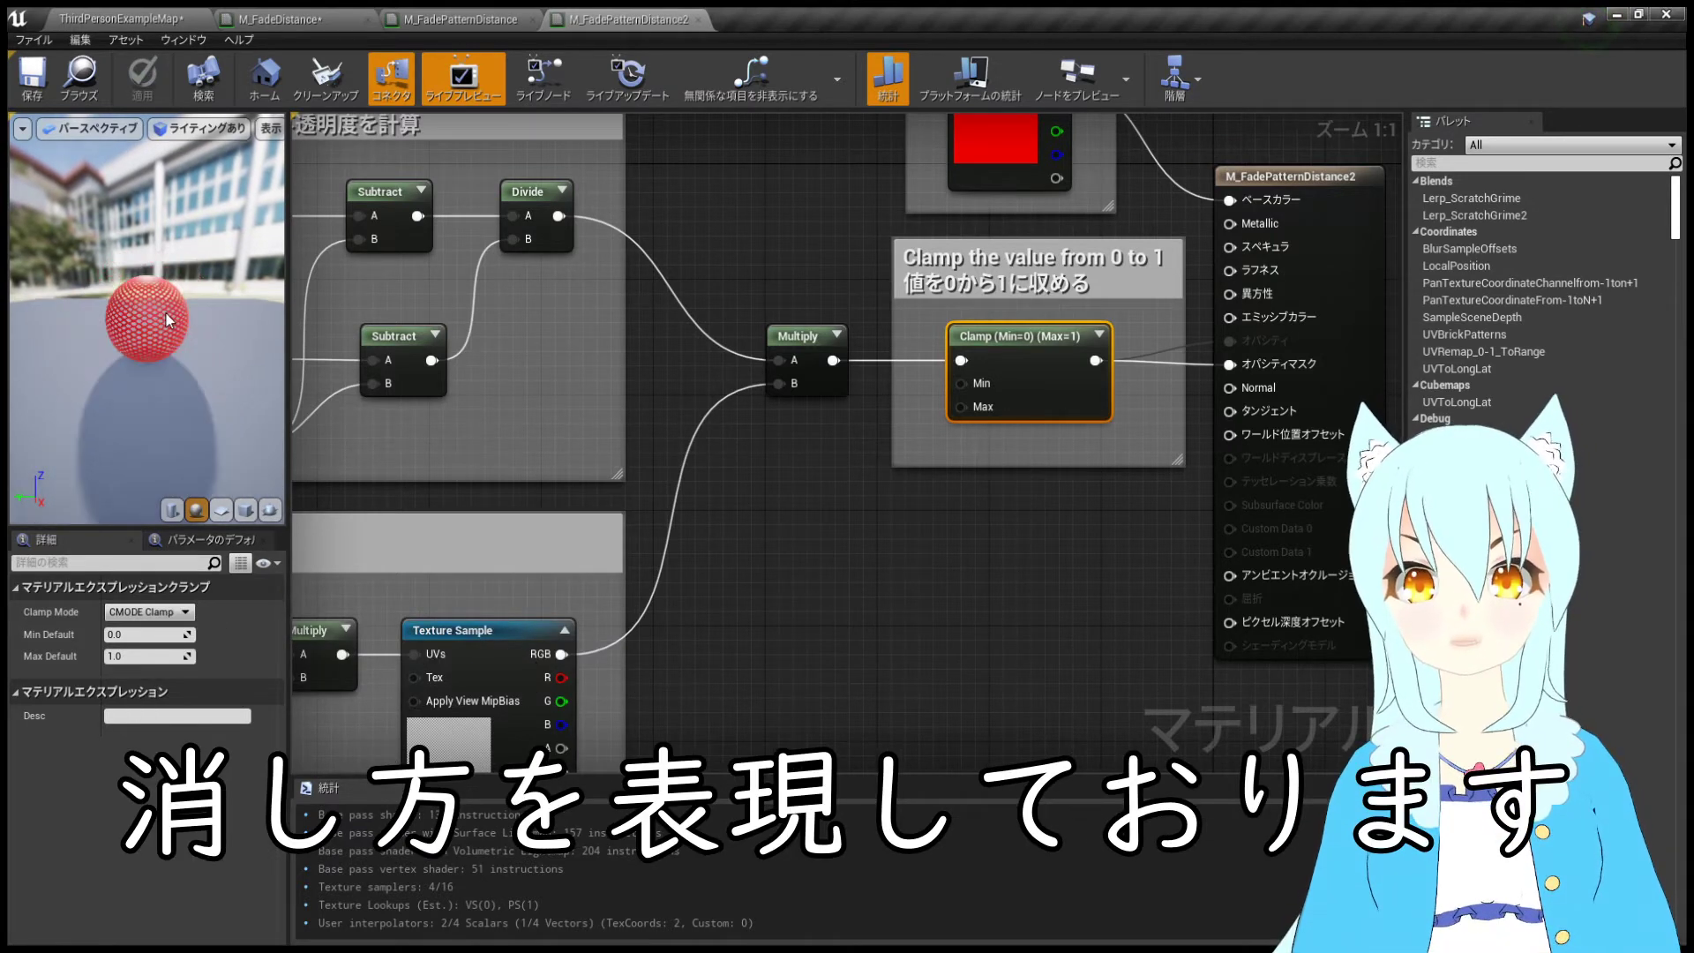
{"action": "right_click_drag", "start_coordinate": [653, 638], "coordinate": [975, 434]}
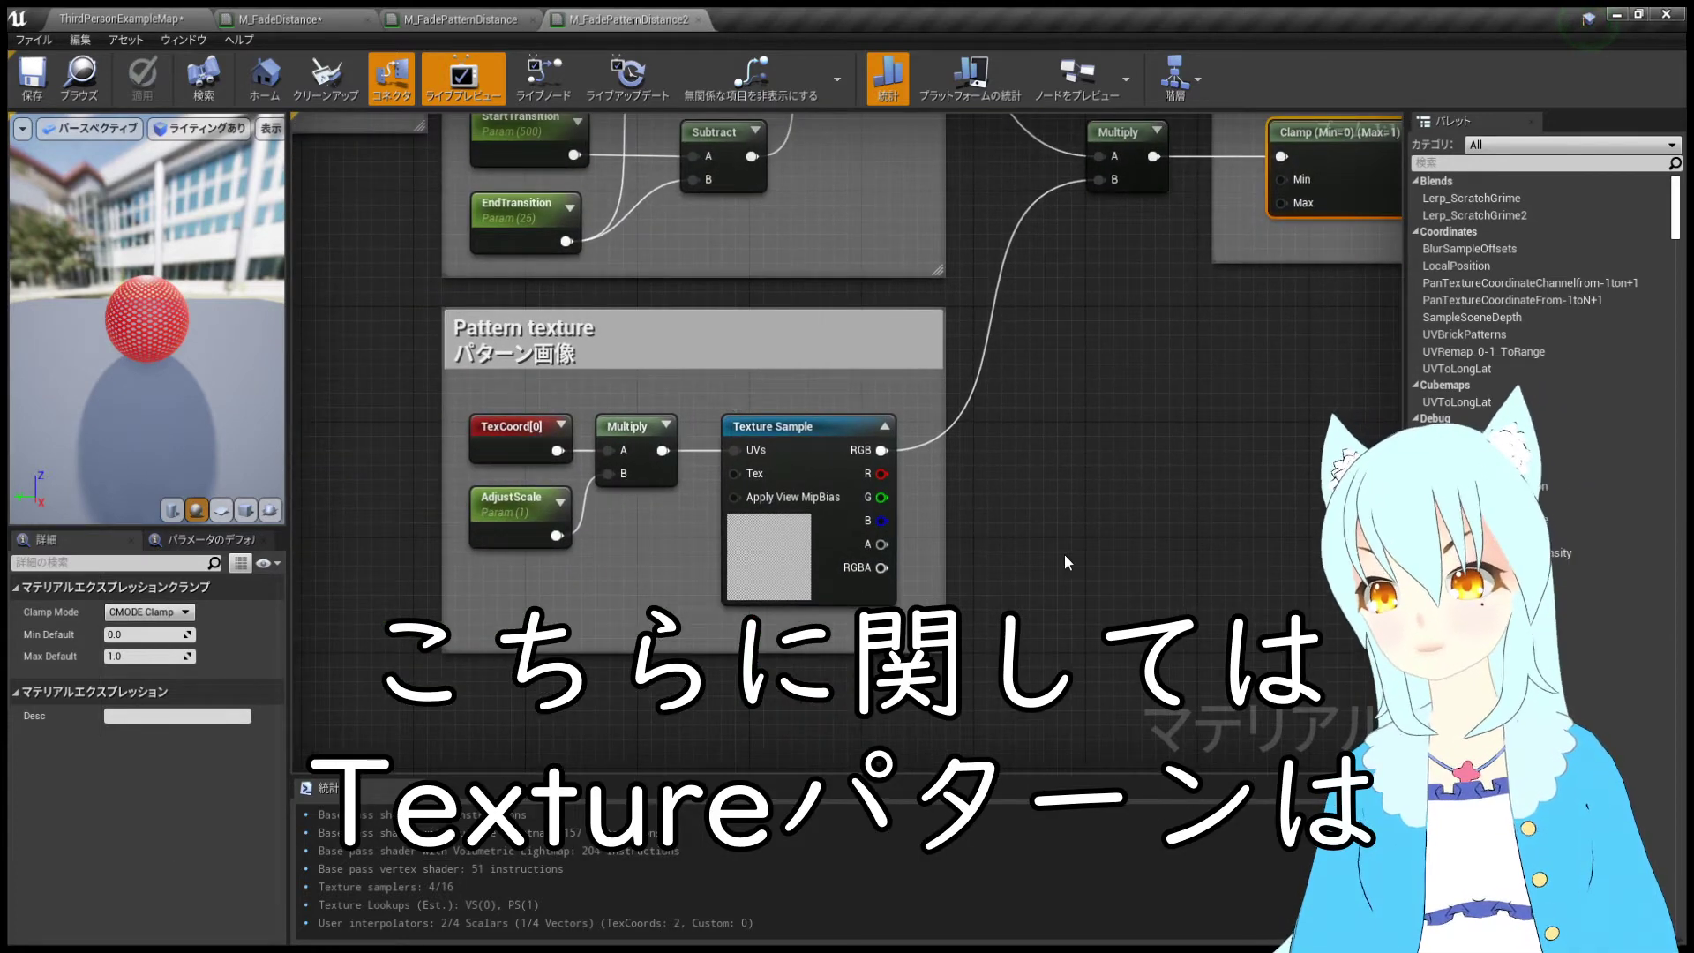
{"action": "right_click_drag", "start_coordinate": [750, 554], "coordinate": [682, 563]}
- Open the 64x64 Pointillism texture, zoom its preview and toggle sRGB to compare
{"action": "left_click", "coordinate": [177, 24]}
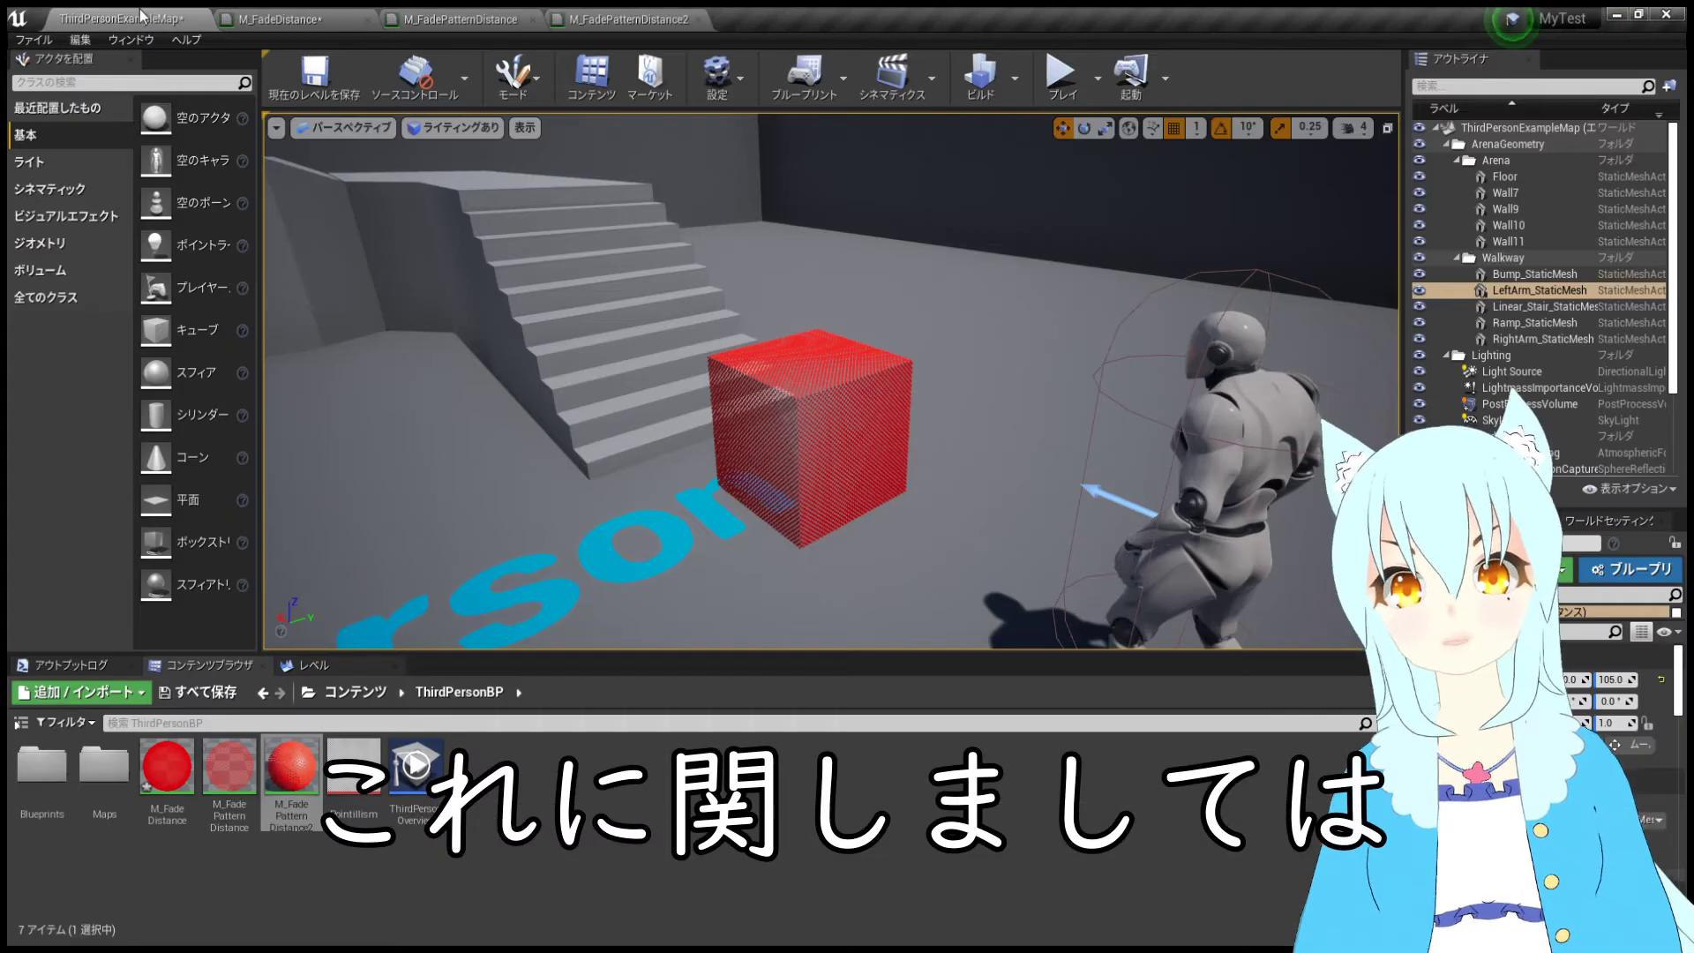
{"action": "double_click", "coordinate": [353, 782]}
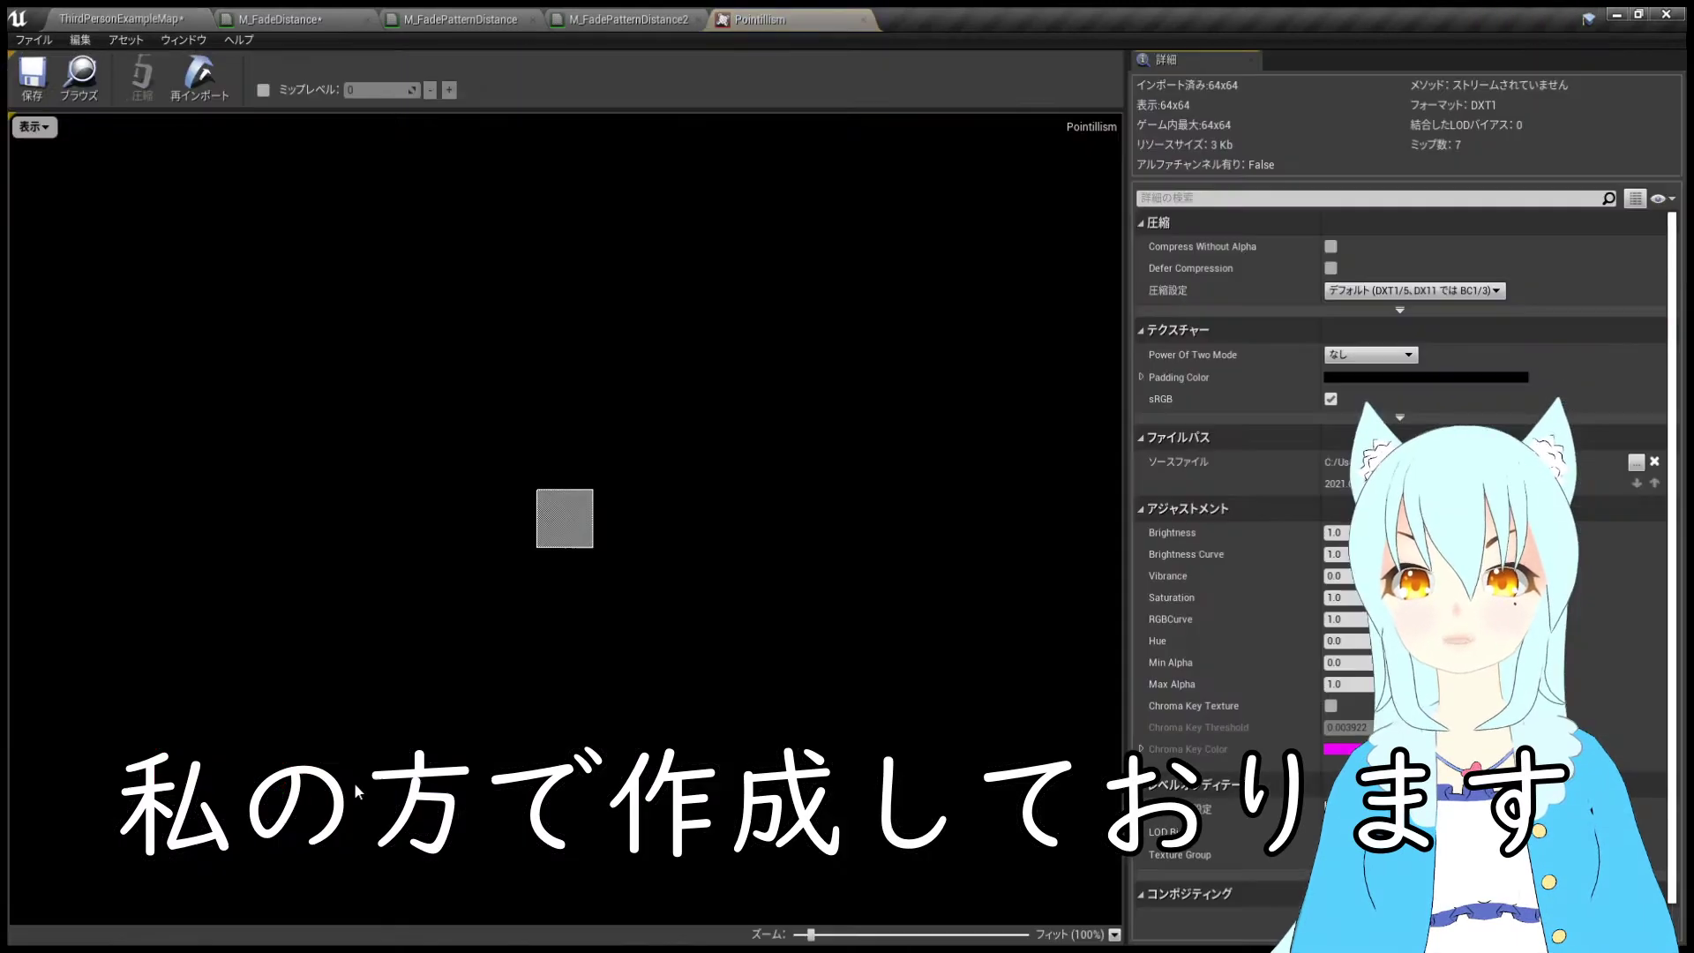
{"action": "scroll", "coordinate": [526, 596], "scroll_direction": "up", "scroll_amount": 10}
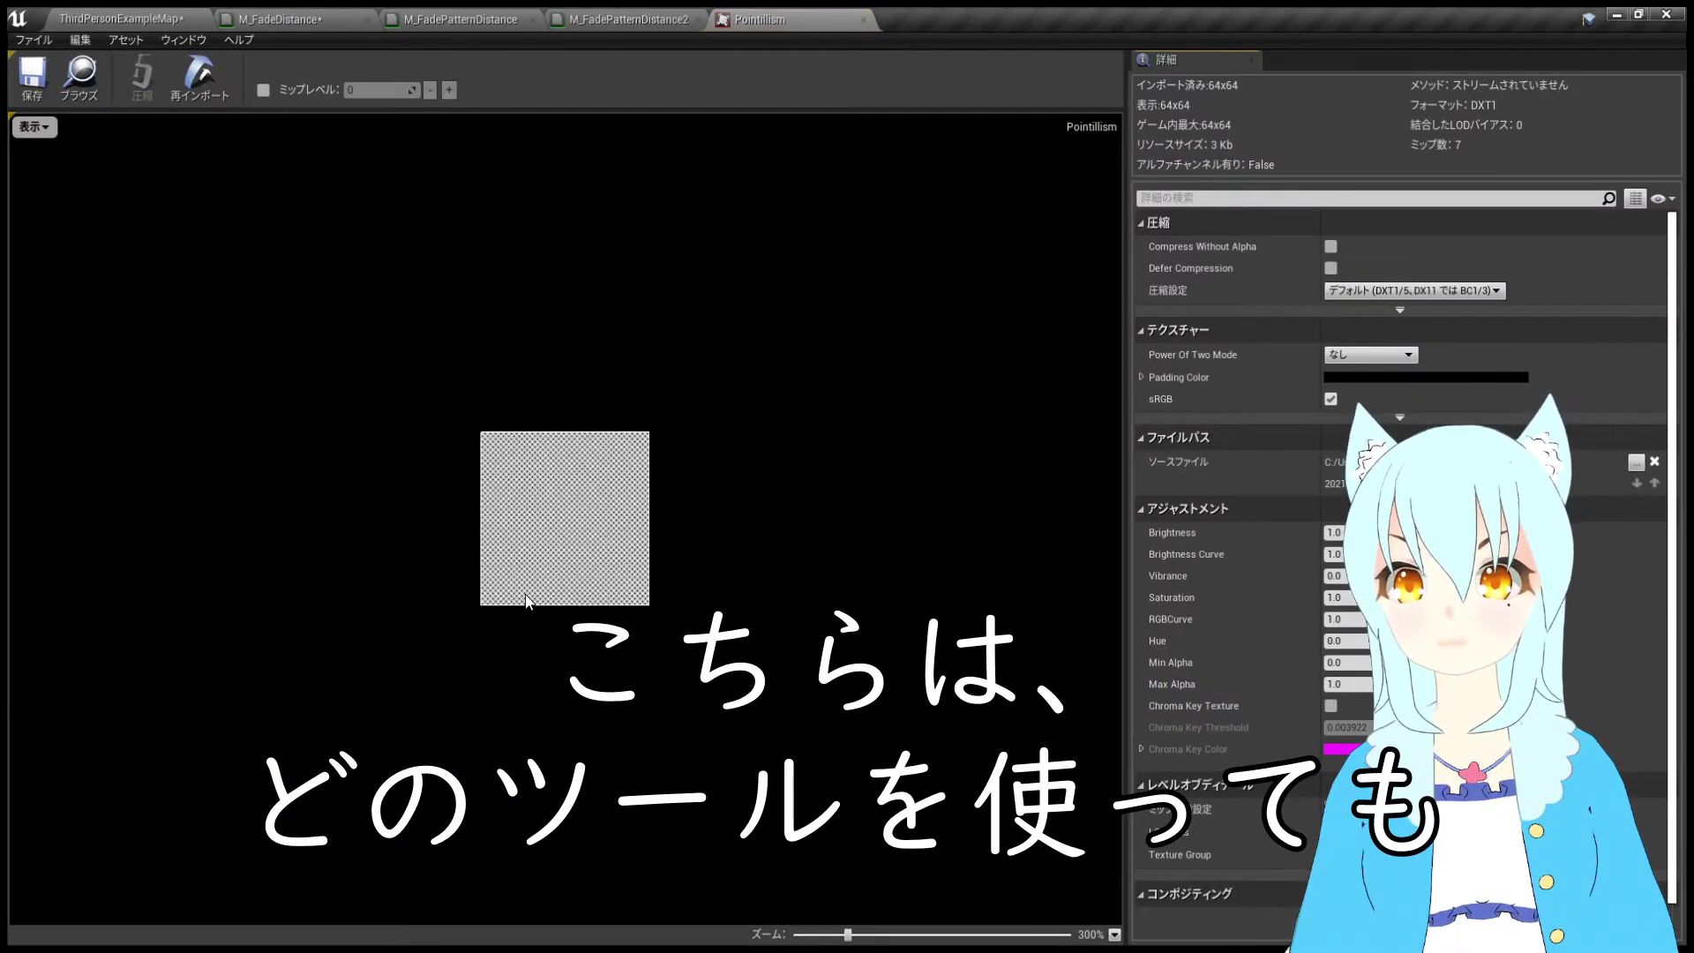
{"action": "scroll", "coordinate": [521, 594], "scroll_direction": "up", "scroll_amount": 2}
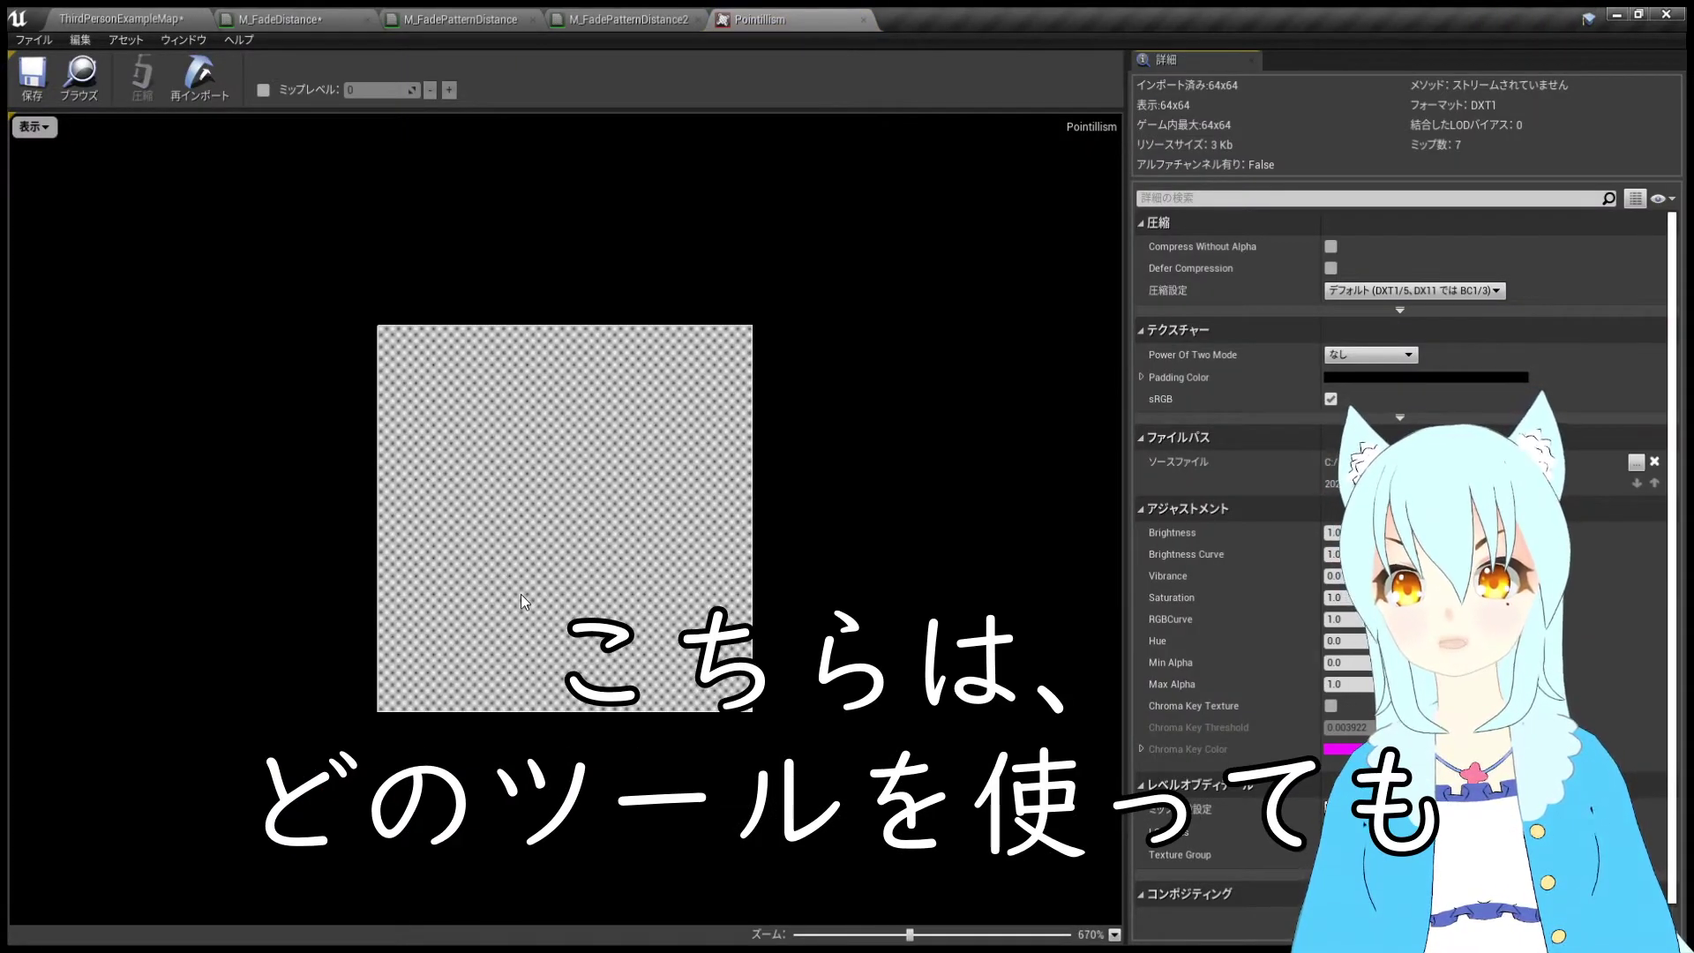
{"action": "scroll", "coordinate": [521, 594], "scroll_direction": "up", "scroll_amount": 2}
{"action": "scroll", "coordinate": [520, 595], "scroll_direction": "up", "scroll_amount": 2}
{"action": "scroll", "coordinate": [520, 595], "scroll_direction": "up", "scroll_amount": 1}
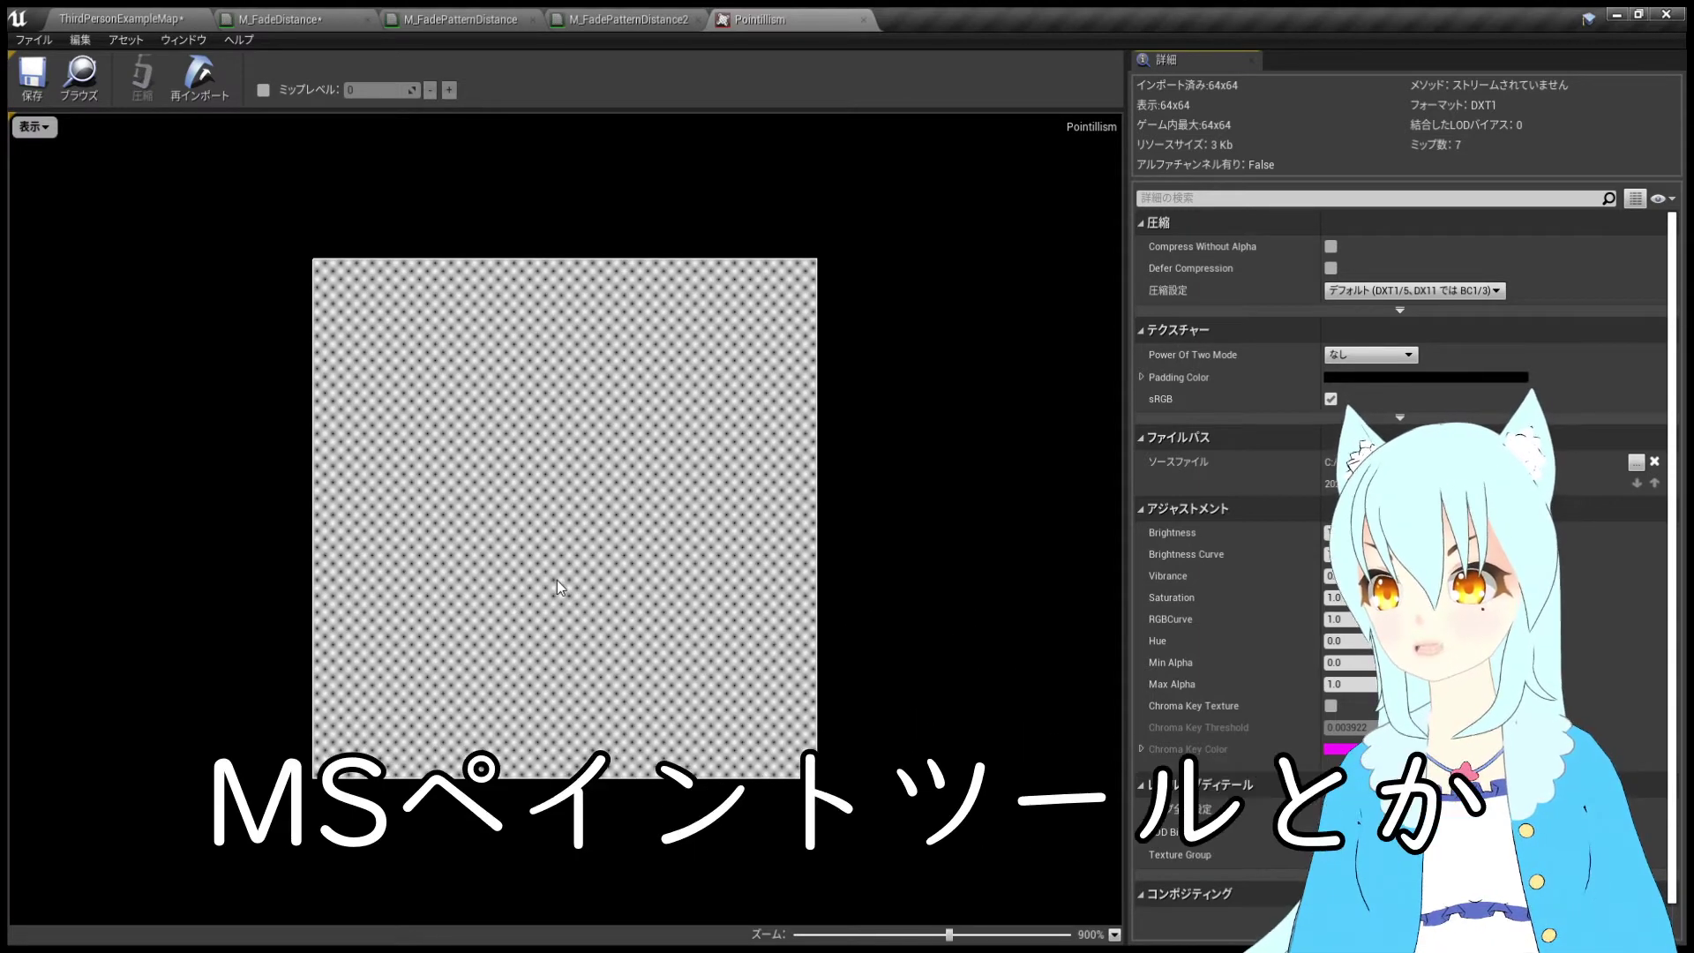
{"action": "left_click", "coordinate": [1330, 400]}
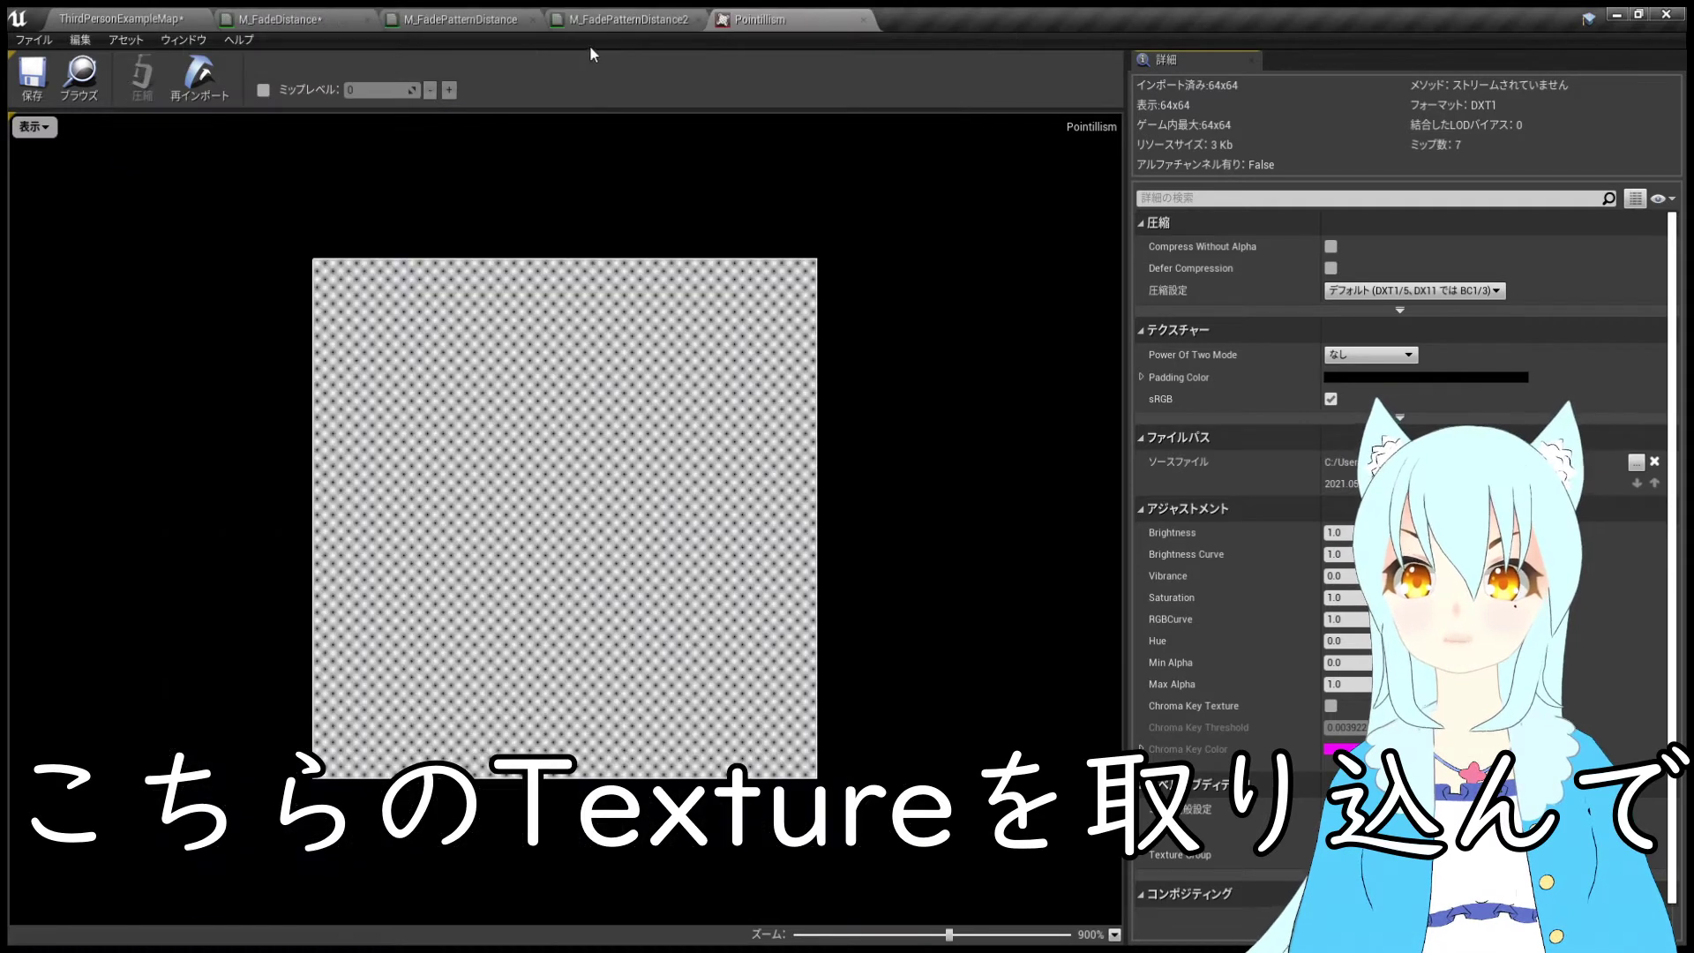
{"action": "left_click", "coordinate": [604, 21]}
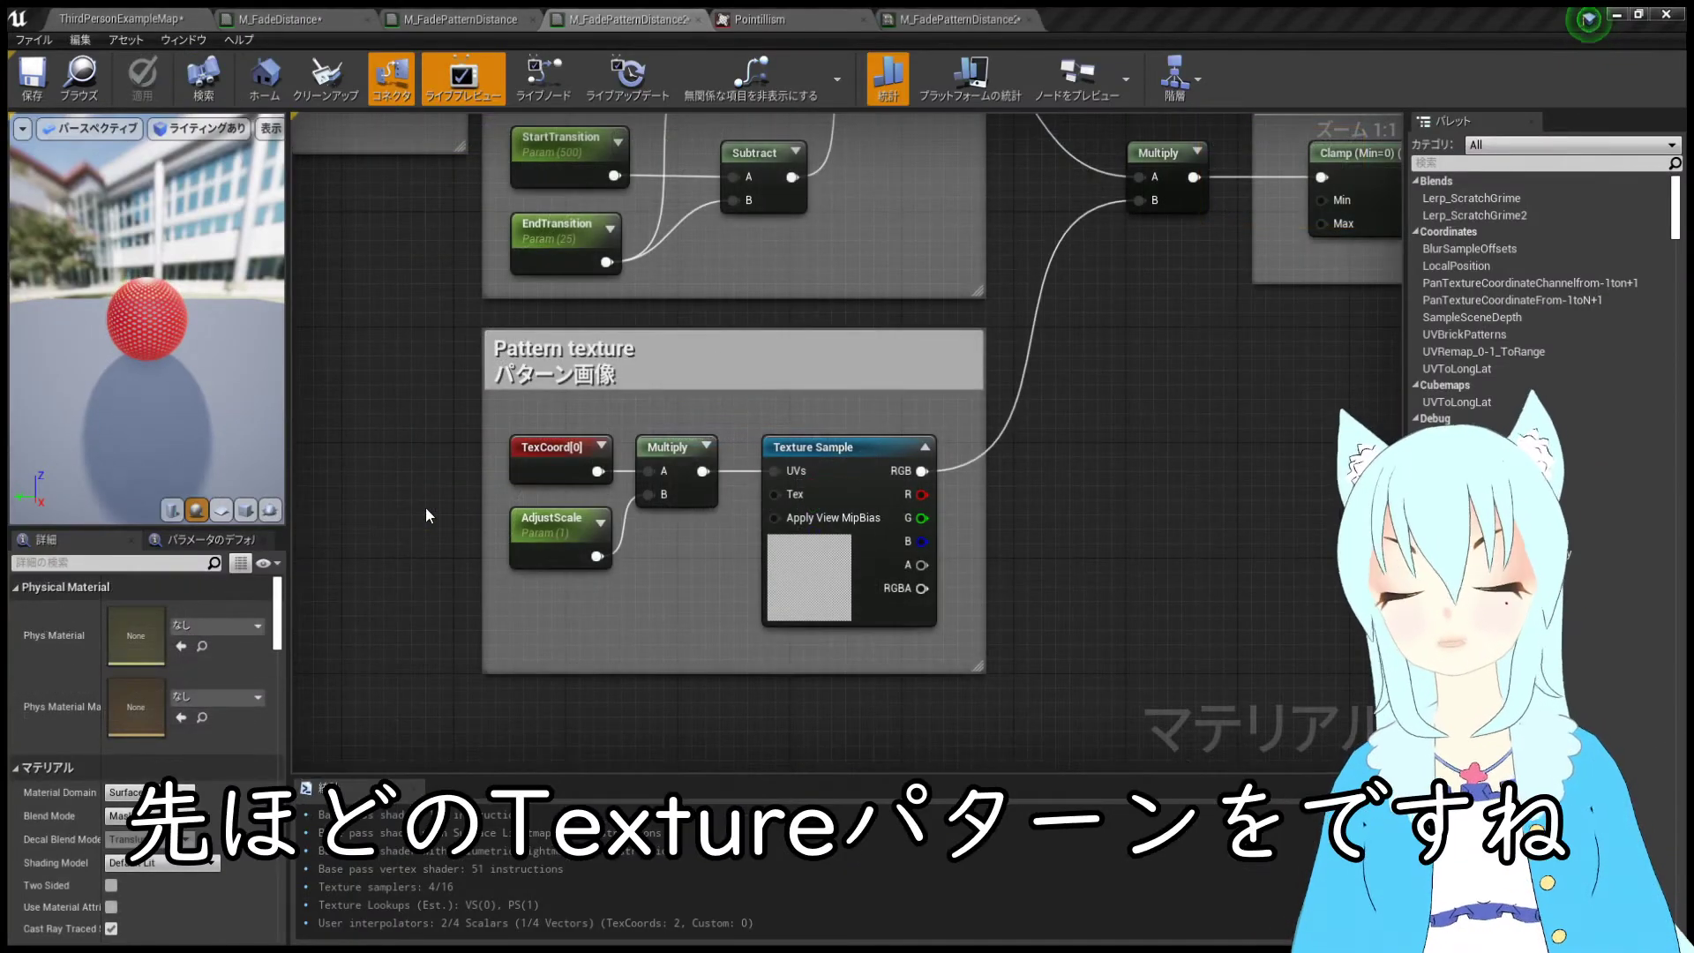
- Inspect the Texture Sample, Multiply and Clamp nodes feeding the opacity mask
{"action": "left_click", "coordinate": [786, 531]}
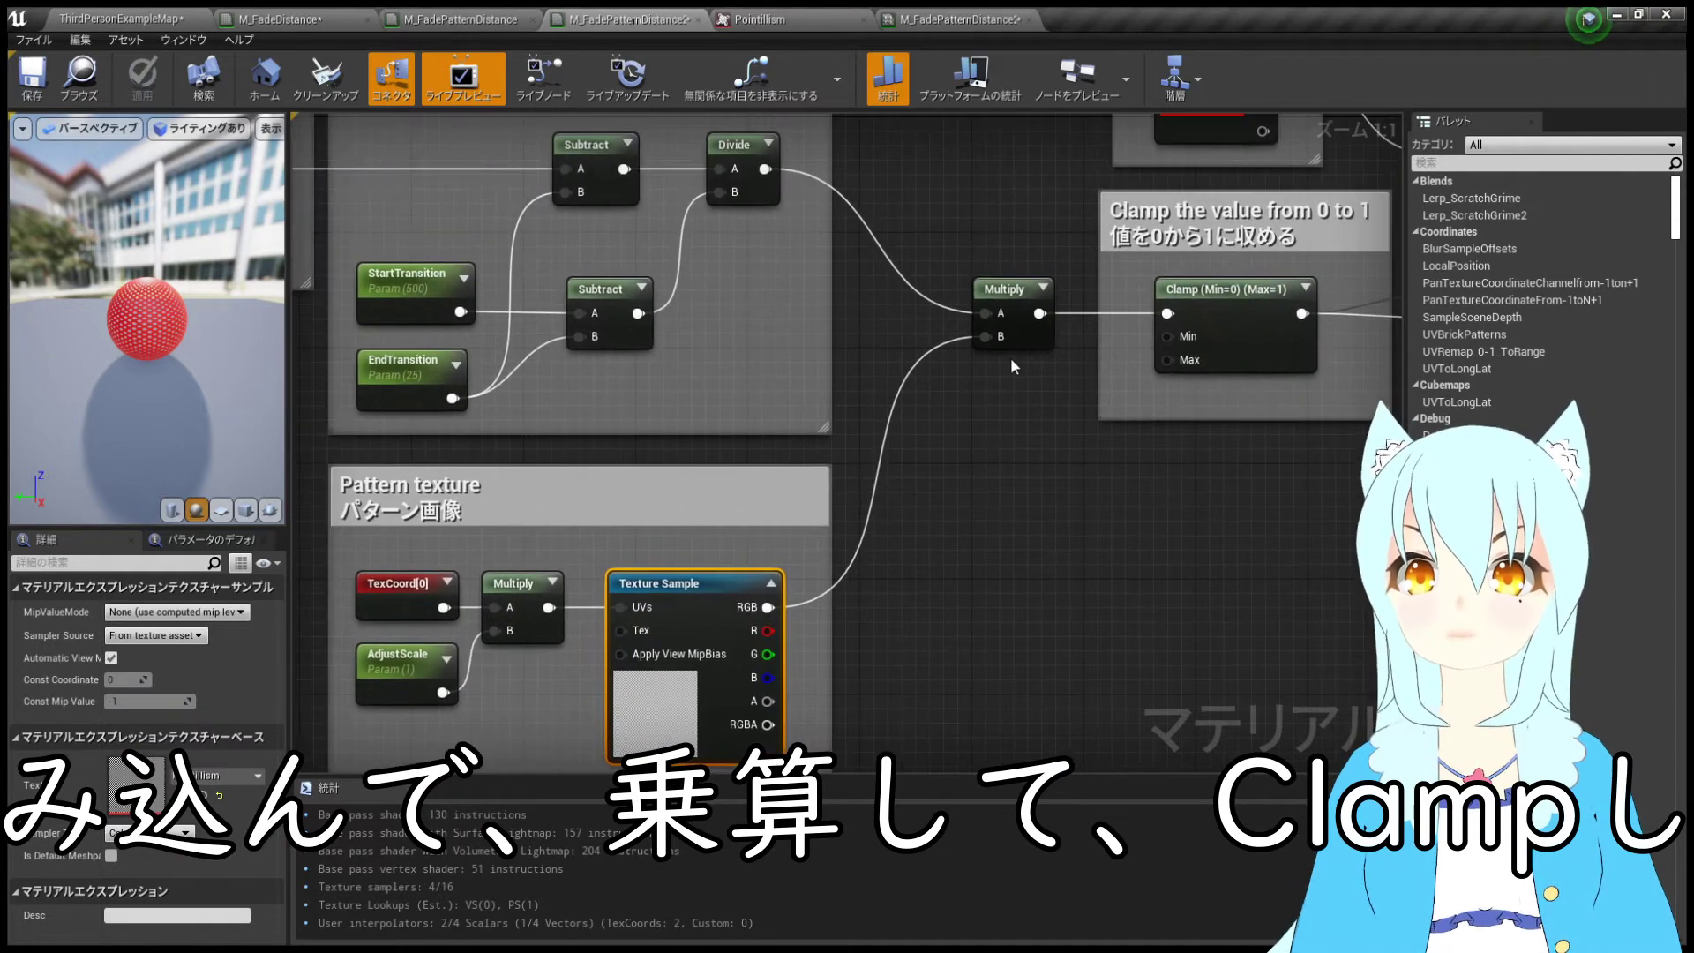
{"action": "left_click", "coordinate": [1011, 340]}
{"action": "right_click_drag", "start_coordinate": [1233, 357], "coordinate": [959, 364]}
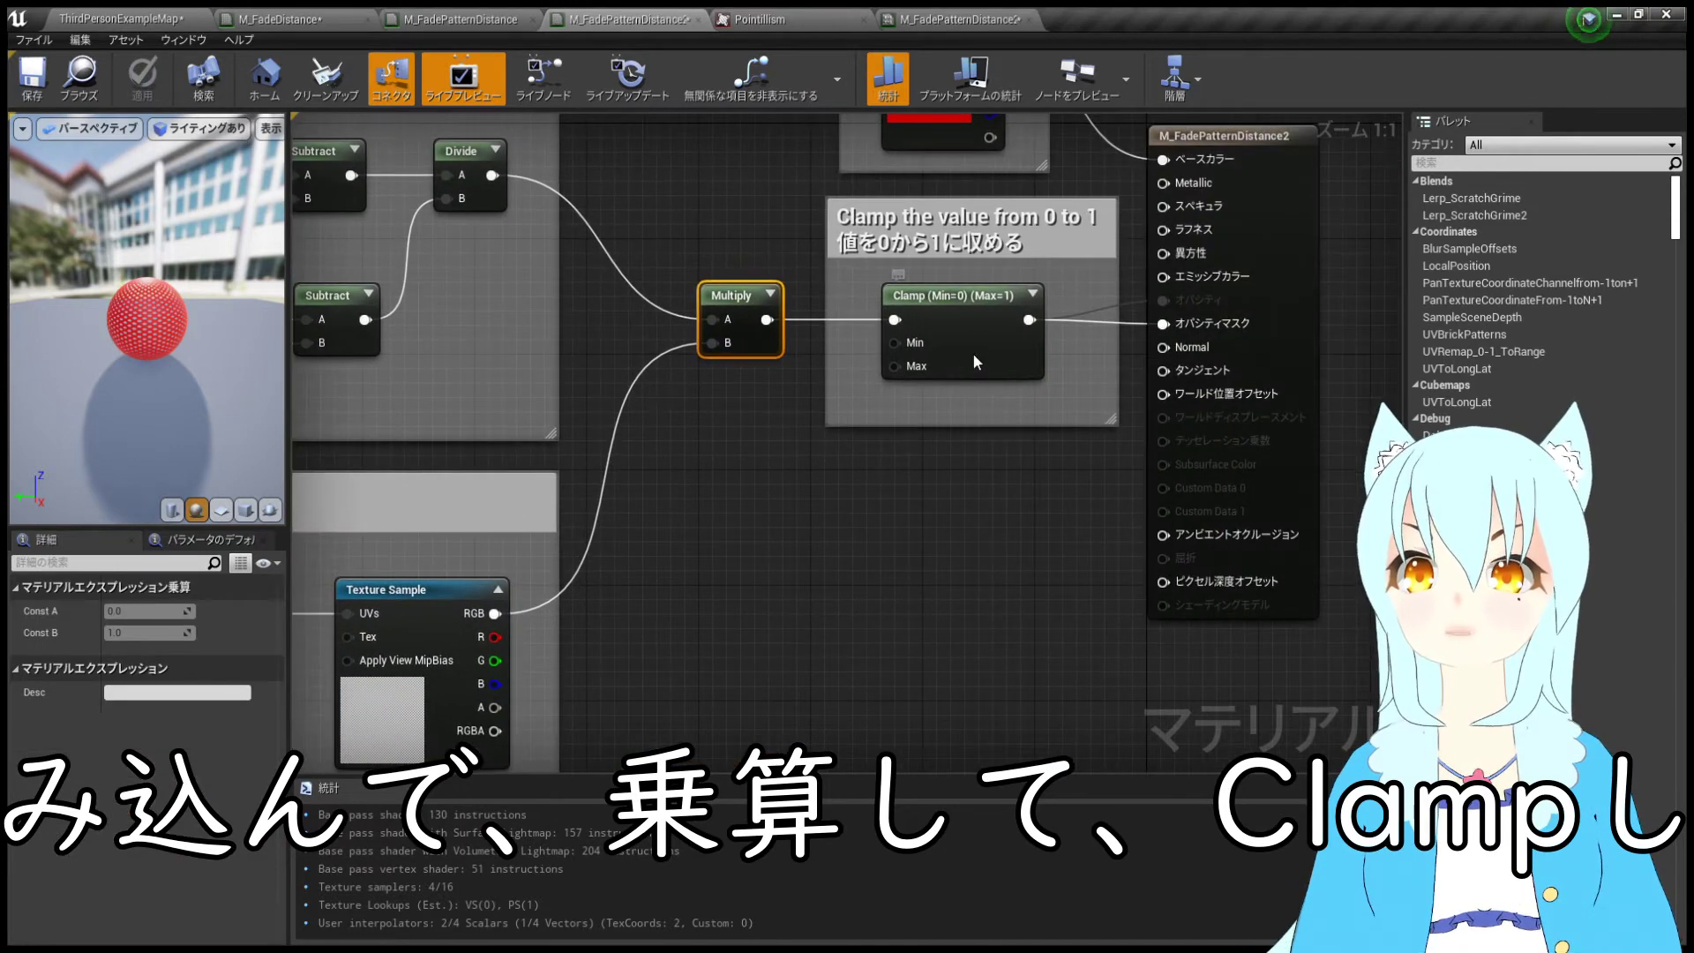
{"action": "left_click", "coordinate": [976, 361]}
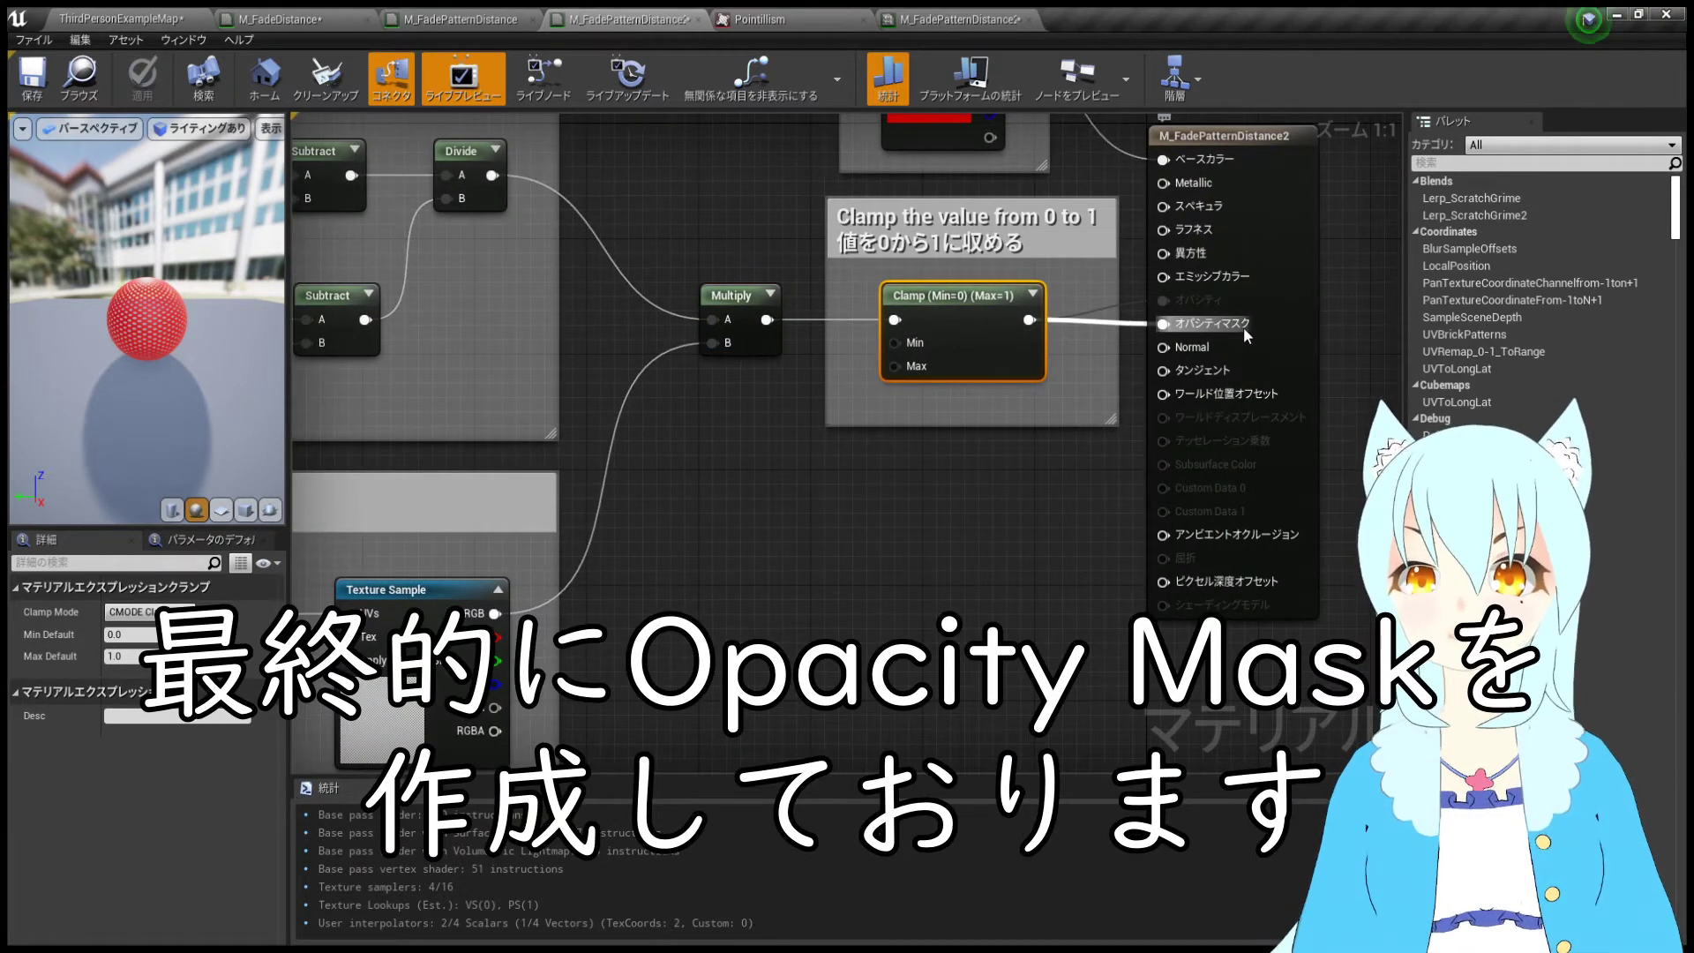
- Inspect the TexCoord[0] tiling and the AdjustScale parameter in the Pattern texture group
{"action": "right_click_drag", "start_coordinate": [569, 635], "coordinate": [973, 520]}
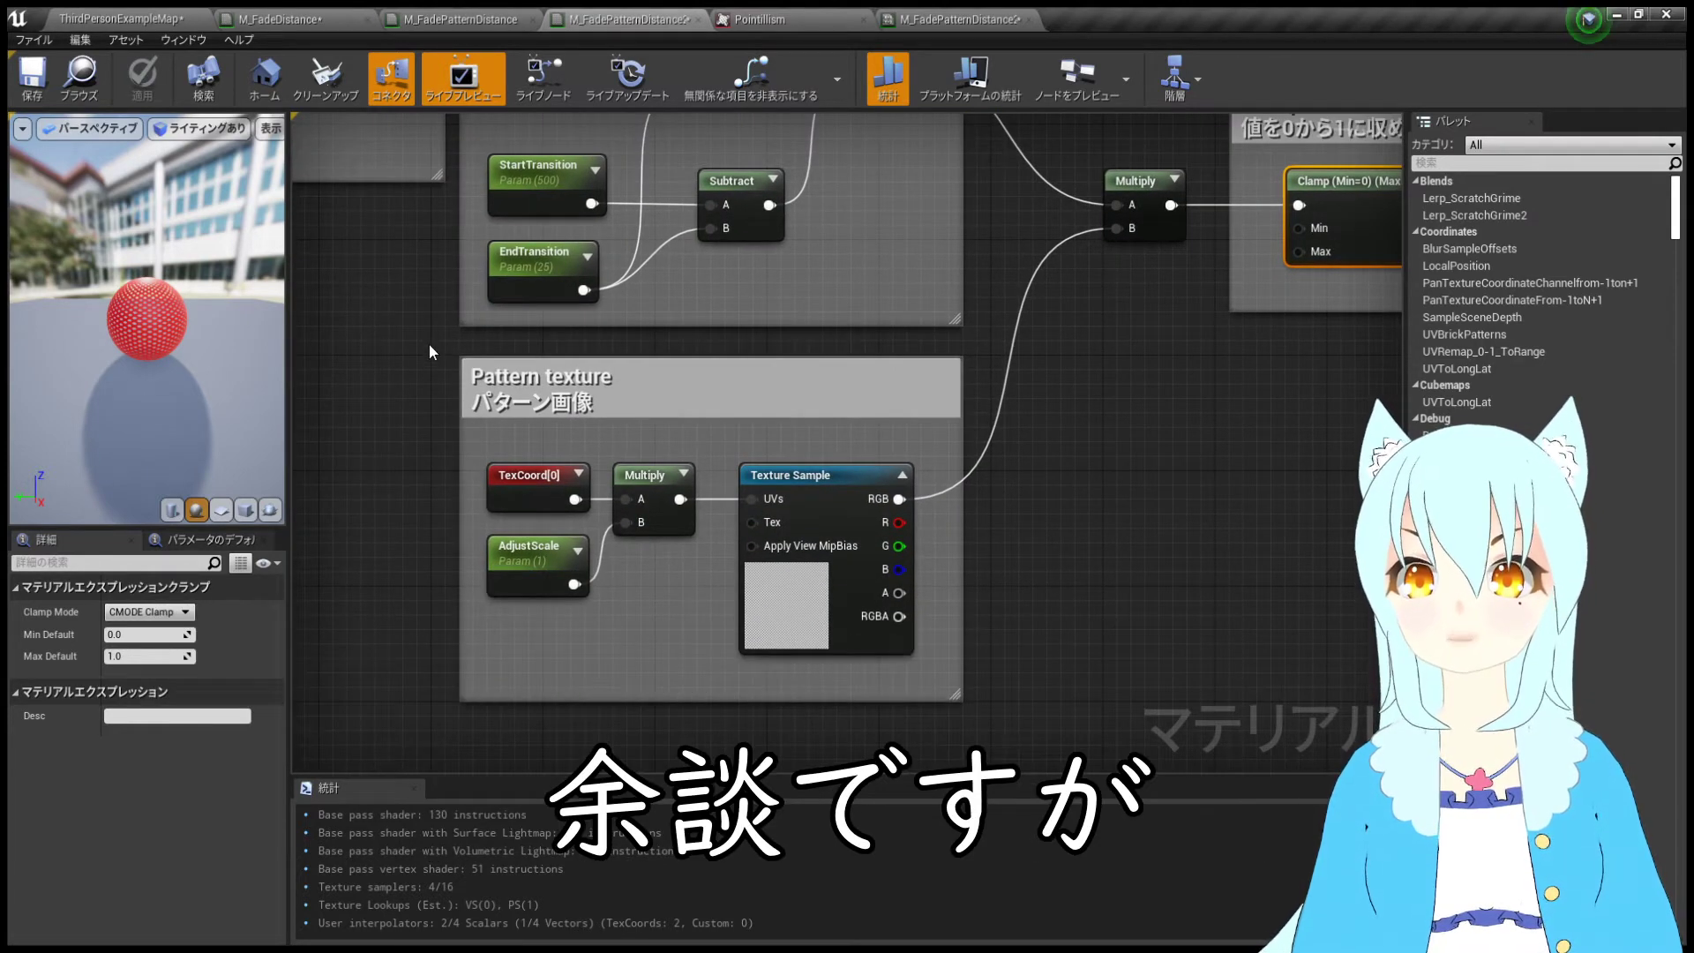
{"action": "left_click_drag", "start_coordinate": [430, 346], "coordinate": [1028, 732]}
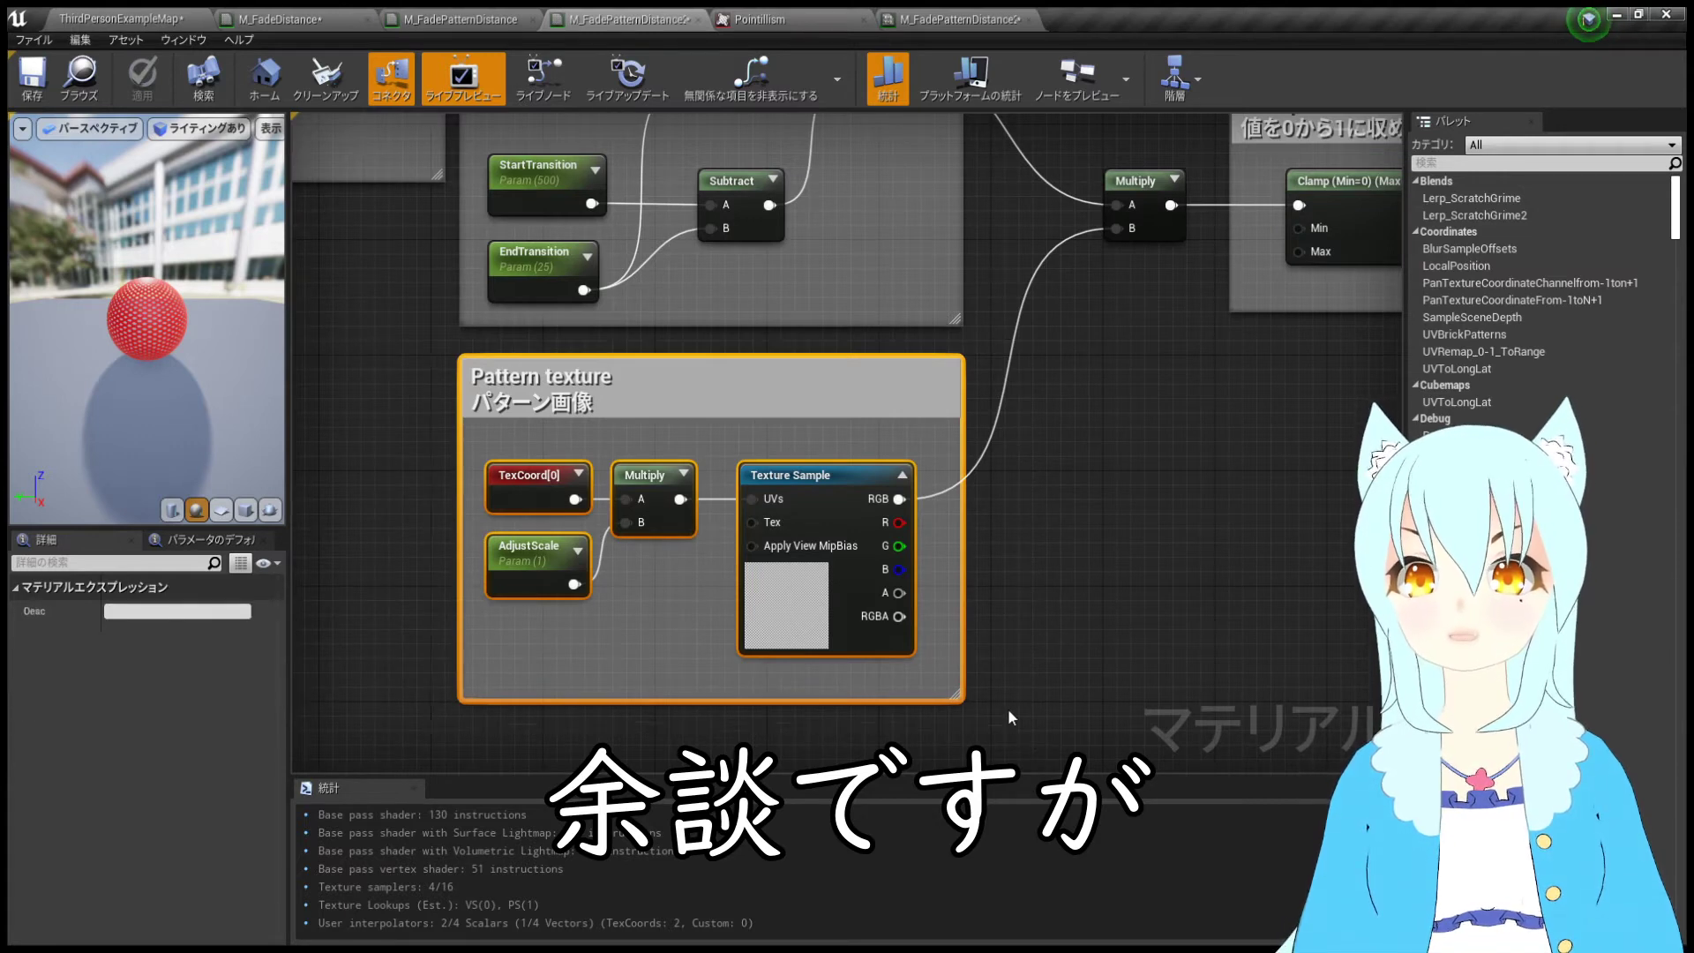
{"action": "left_click", "coordinate": [534, 489]}
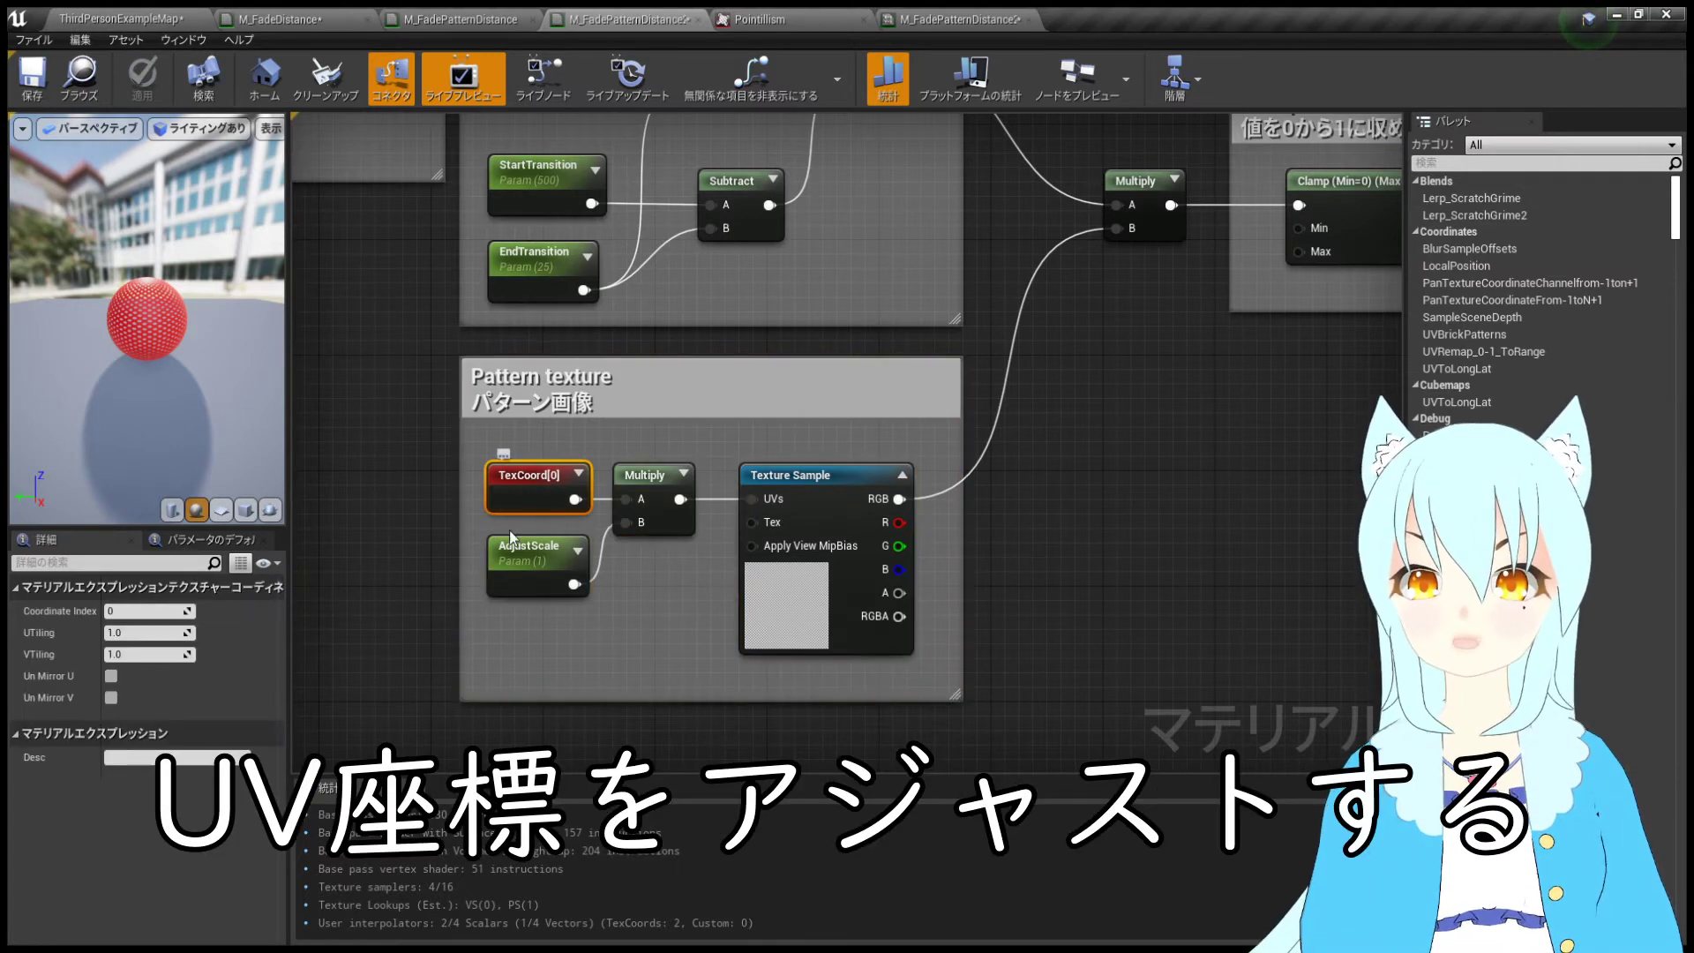
{"action": "left_click", "coordinate": [507, 580]}
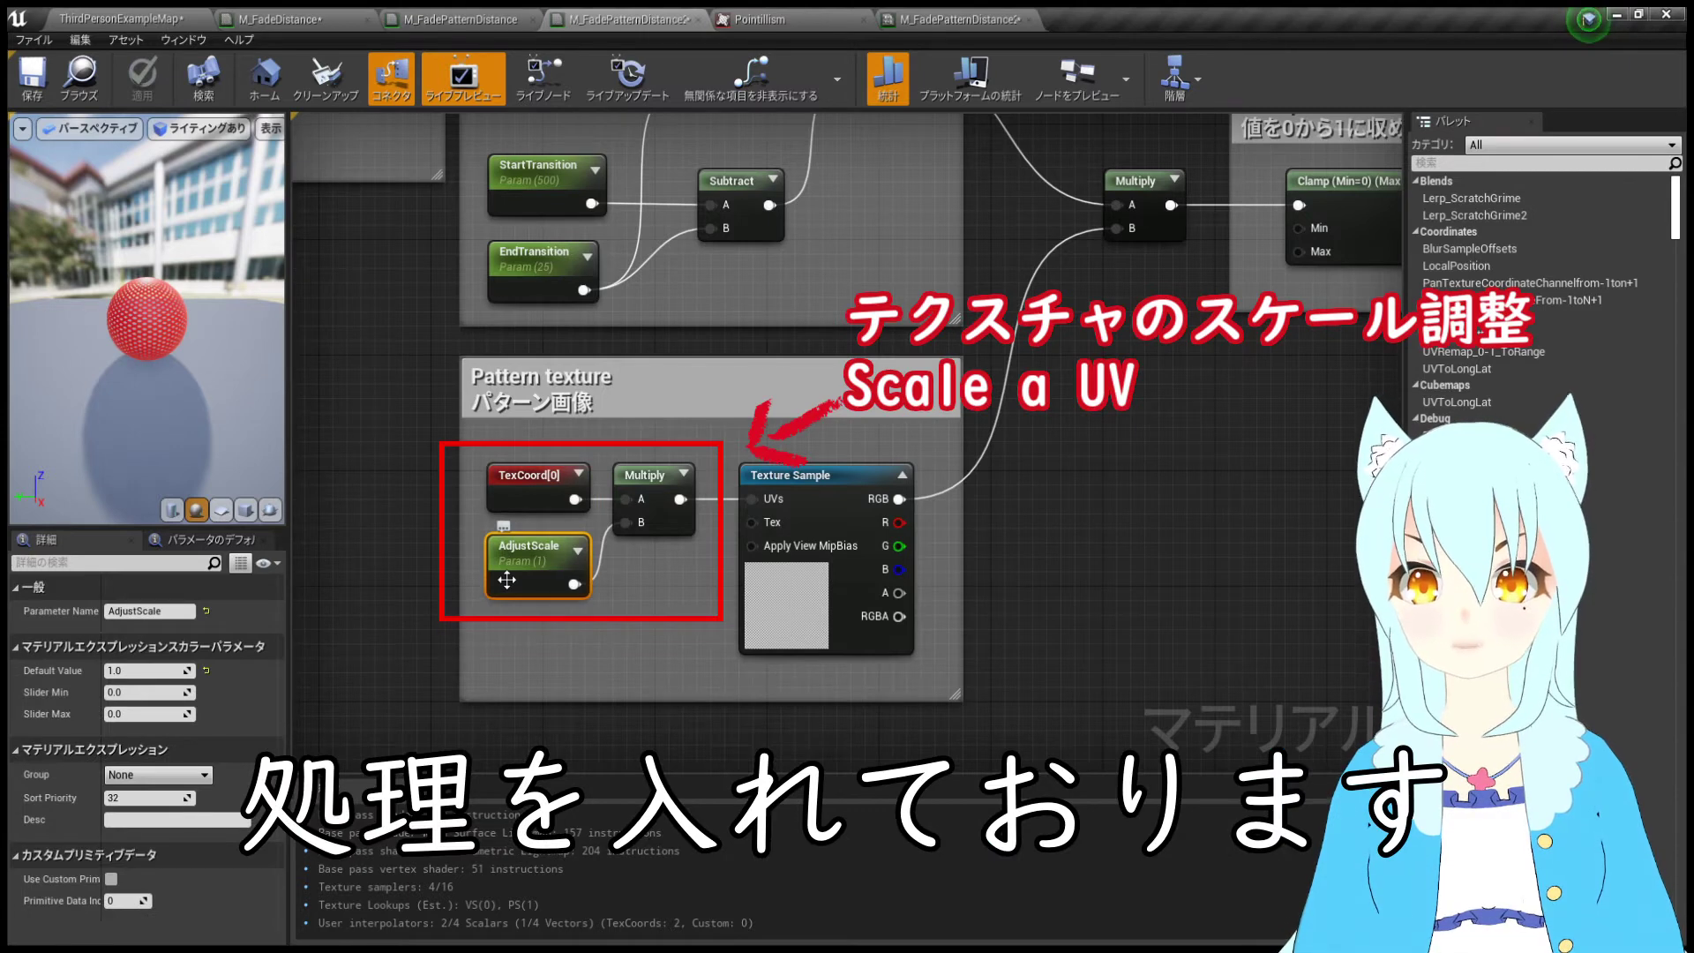
{"action": "left_click", "coordinate": [511, 495]}
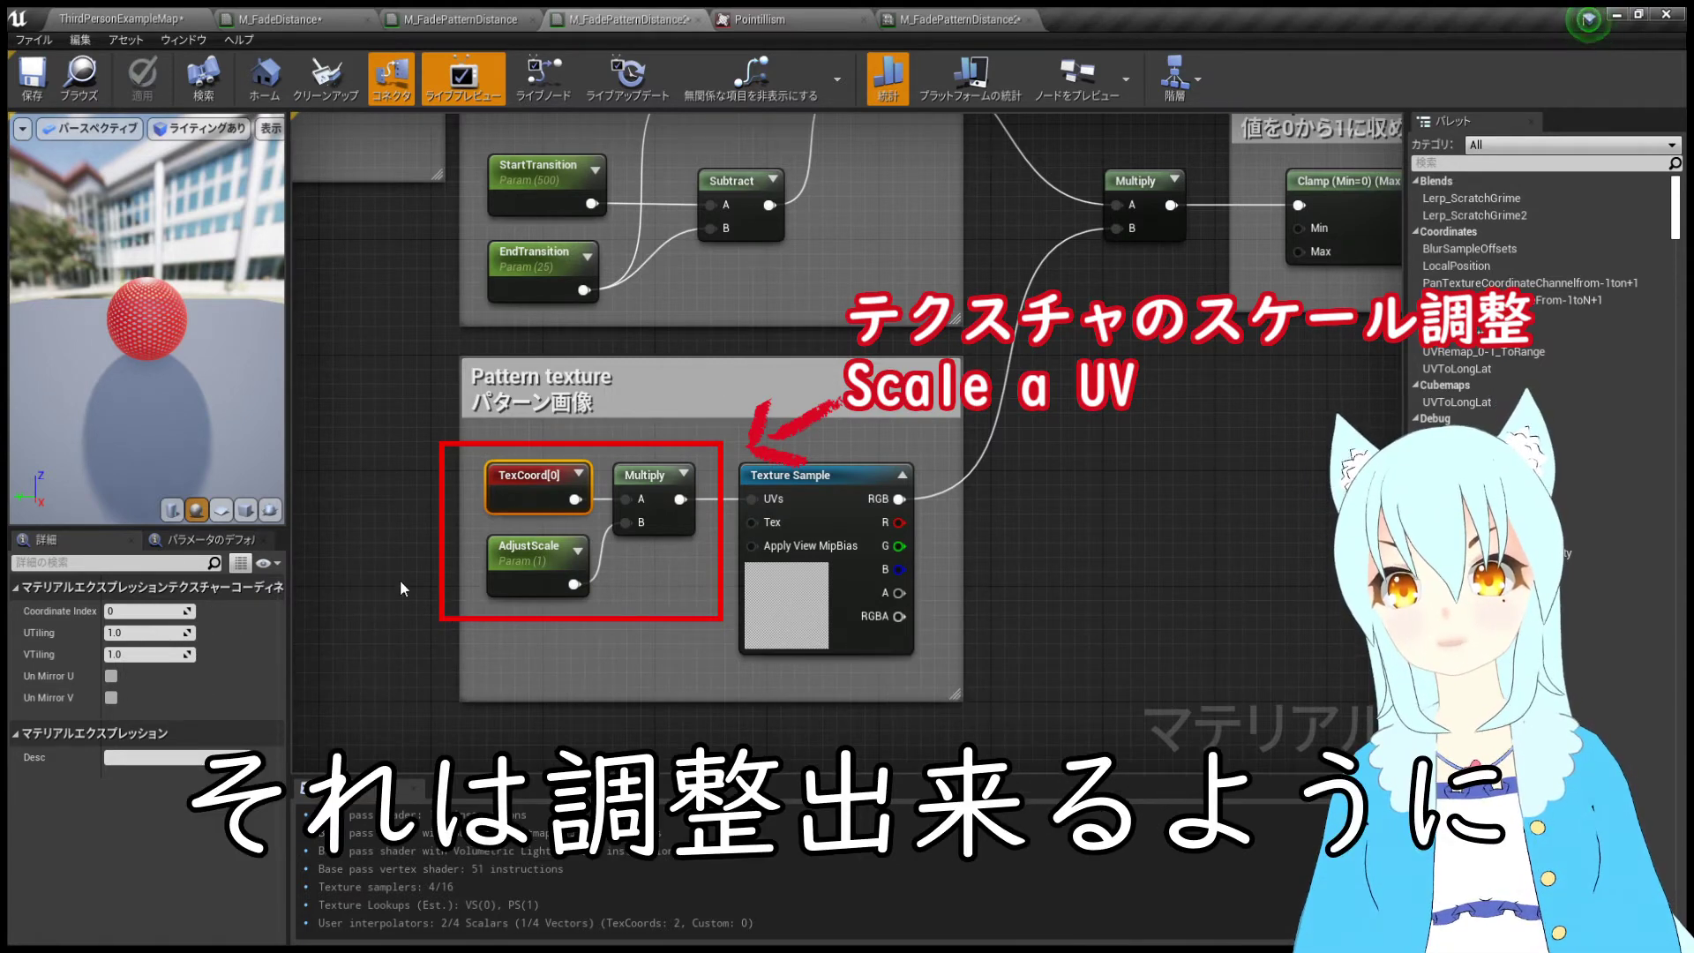
{"action": "left_click", "coordinate": [524, 564]}
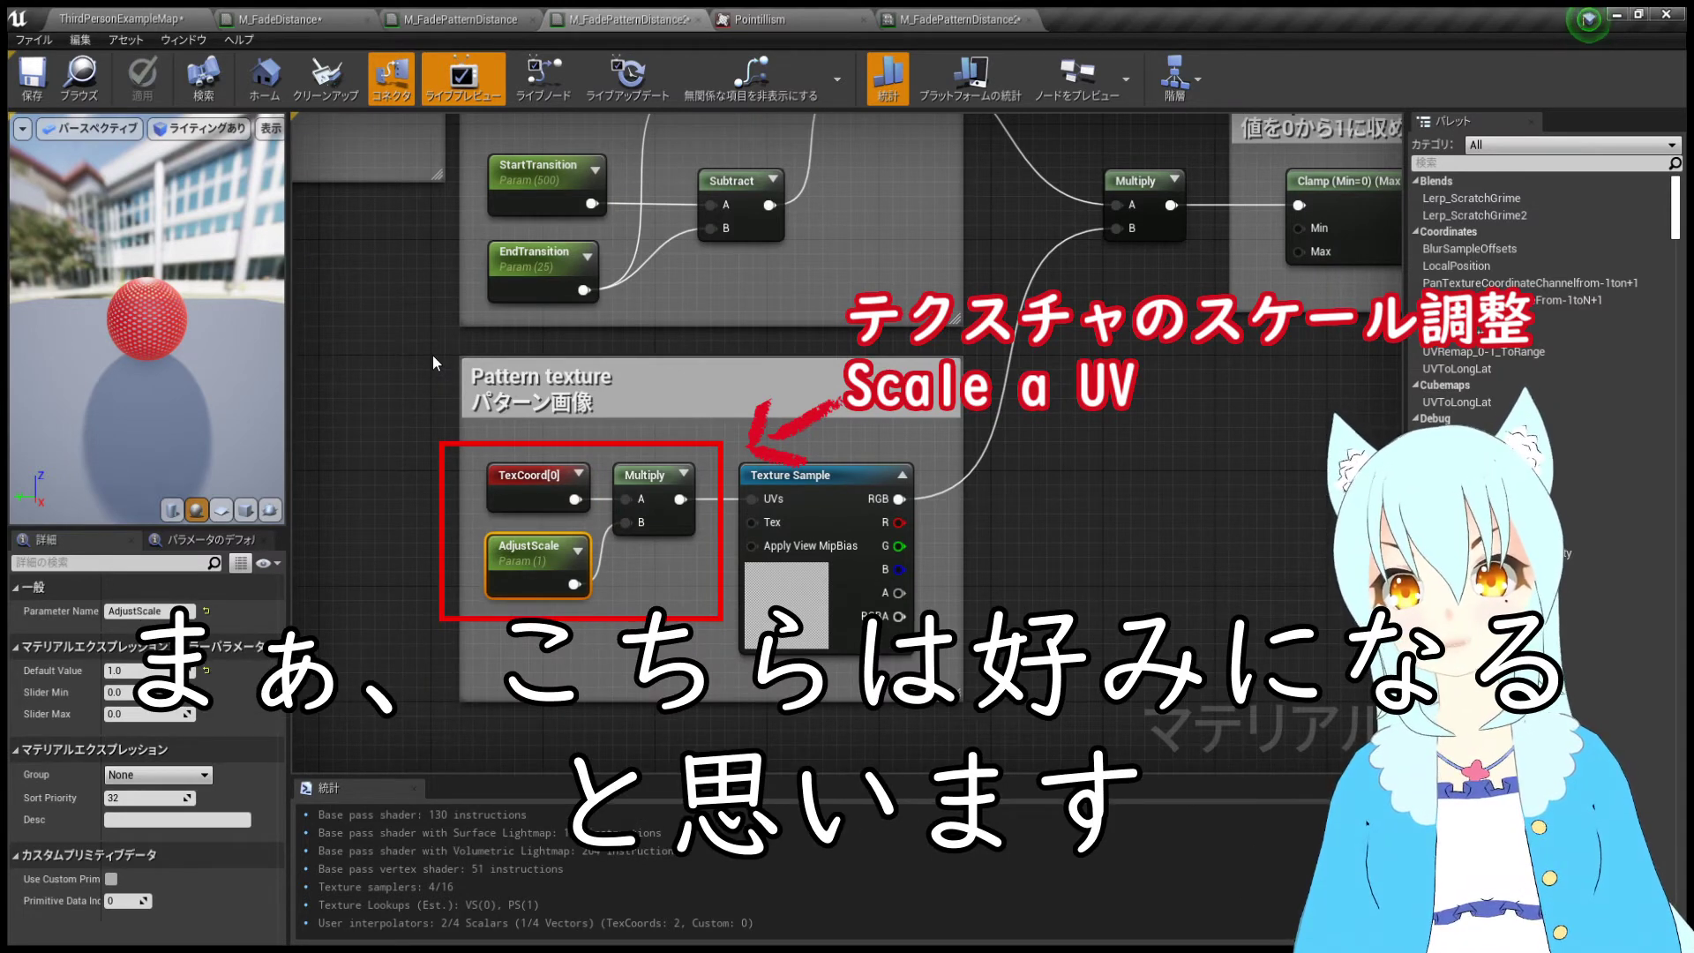
{"action": "left_click", "coordinate": [929, 19]}
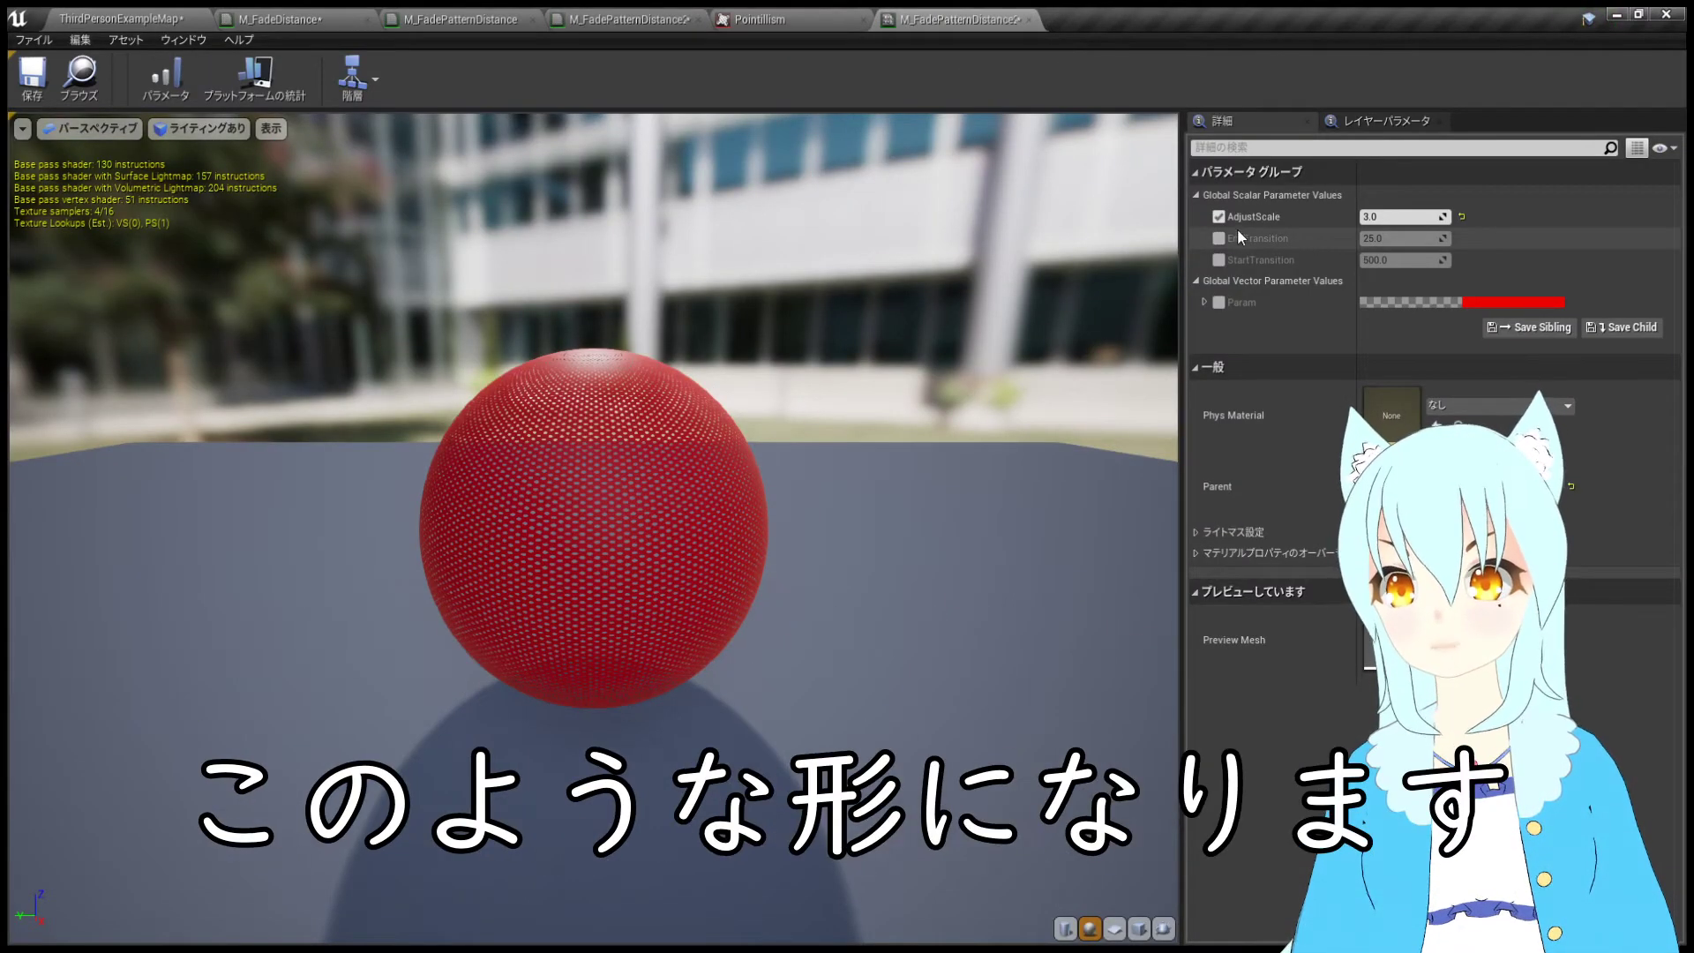
- Toggle the instance's AdjustScale override off to compare, then re-enable it at 3.0
{"action": "left_click", "coordinate": [1219, 216]}
{"action": "scroll", "coordinate": [873, 337], "scroll_direction": "down", "scroll_amount": 3}
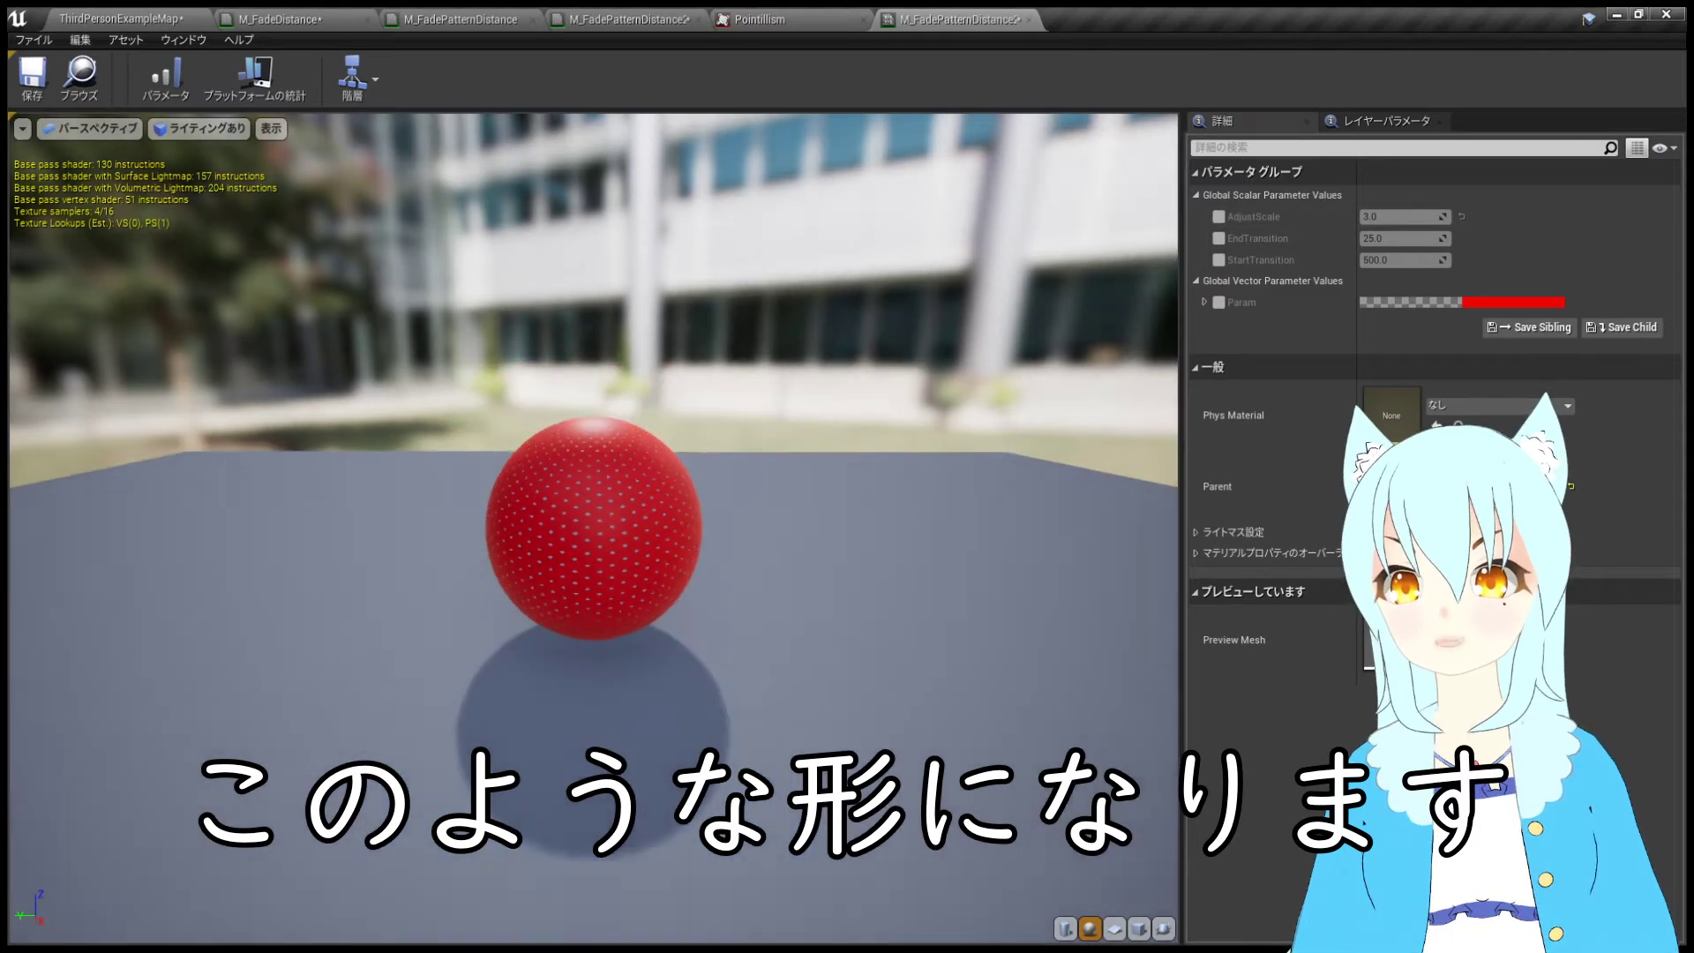
{"action": "scroll", "coordinate": [593, 529], "scroll_direction": "up", "scroll_amount": 1}
{"action": "scroll", "coordinate": [593, 529], "scroll_direction": "up", "scroll_amount": 2}
{"action": "scroll", "coordinate": [593, 529], "scroll_direction": "up", "scroll_amount": 2}
{"action": "scroll", "coordinate": [593, 529], "scroll_direction": "up", "scroll_amount": 3}
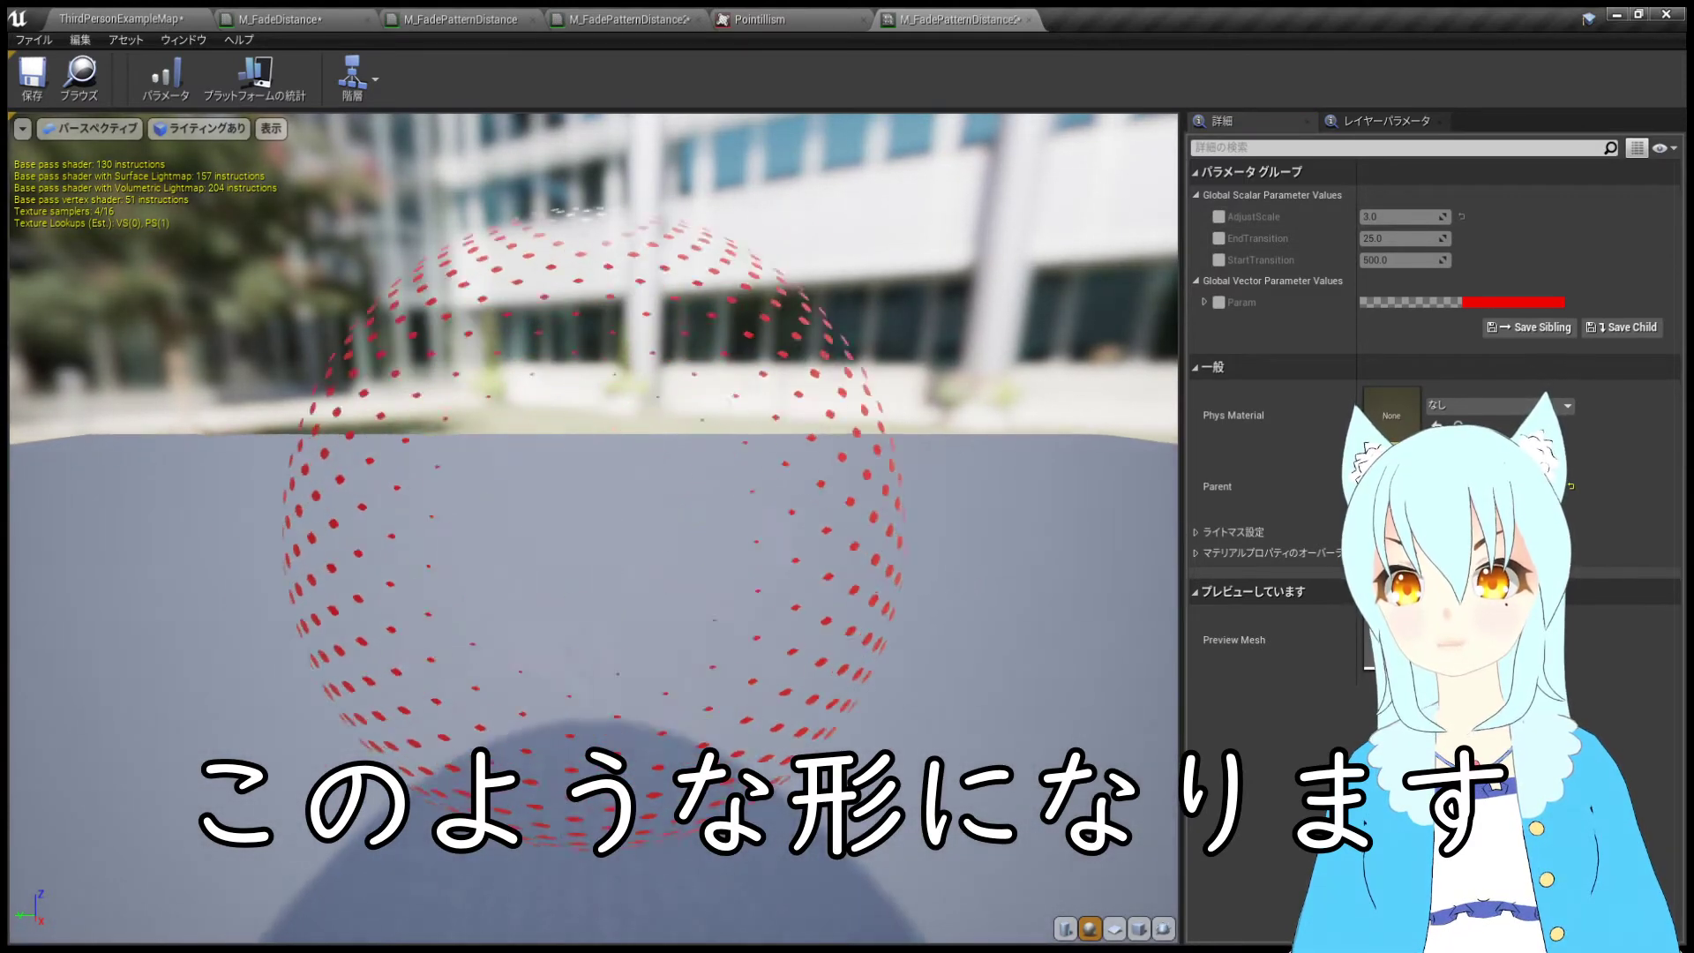
{"action": "scroll", "coordinate": [593, 529], "scroll_direction": "up", "scroll_amount": 1}
{"action": "scroll", "coordinate": [593, 530], "scroll_direction": "down", "scroll_amount": 3}
{"action": "scroll", "coordinate": [593, 529], "scroll_direction": "down", "scroll_amount": 2}
{"action": "scroll", "coordinate": [593, 529], "scroll_direction": "up", "scroll_amount": 1}
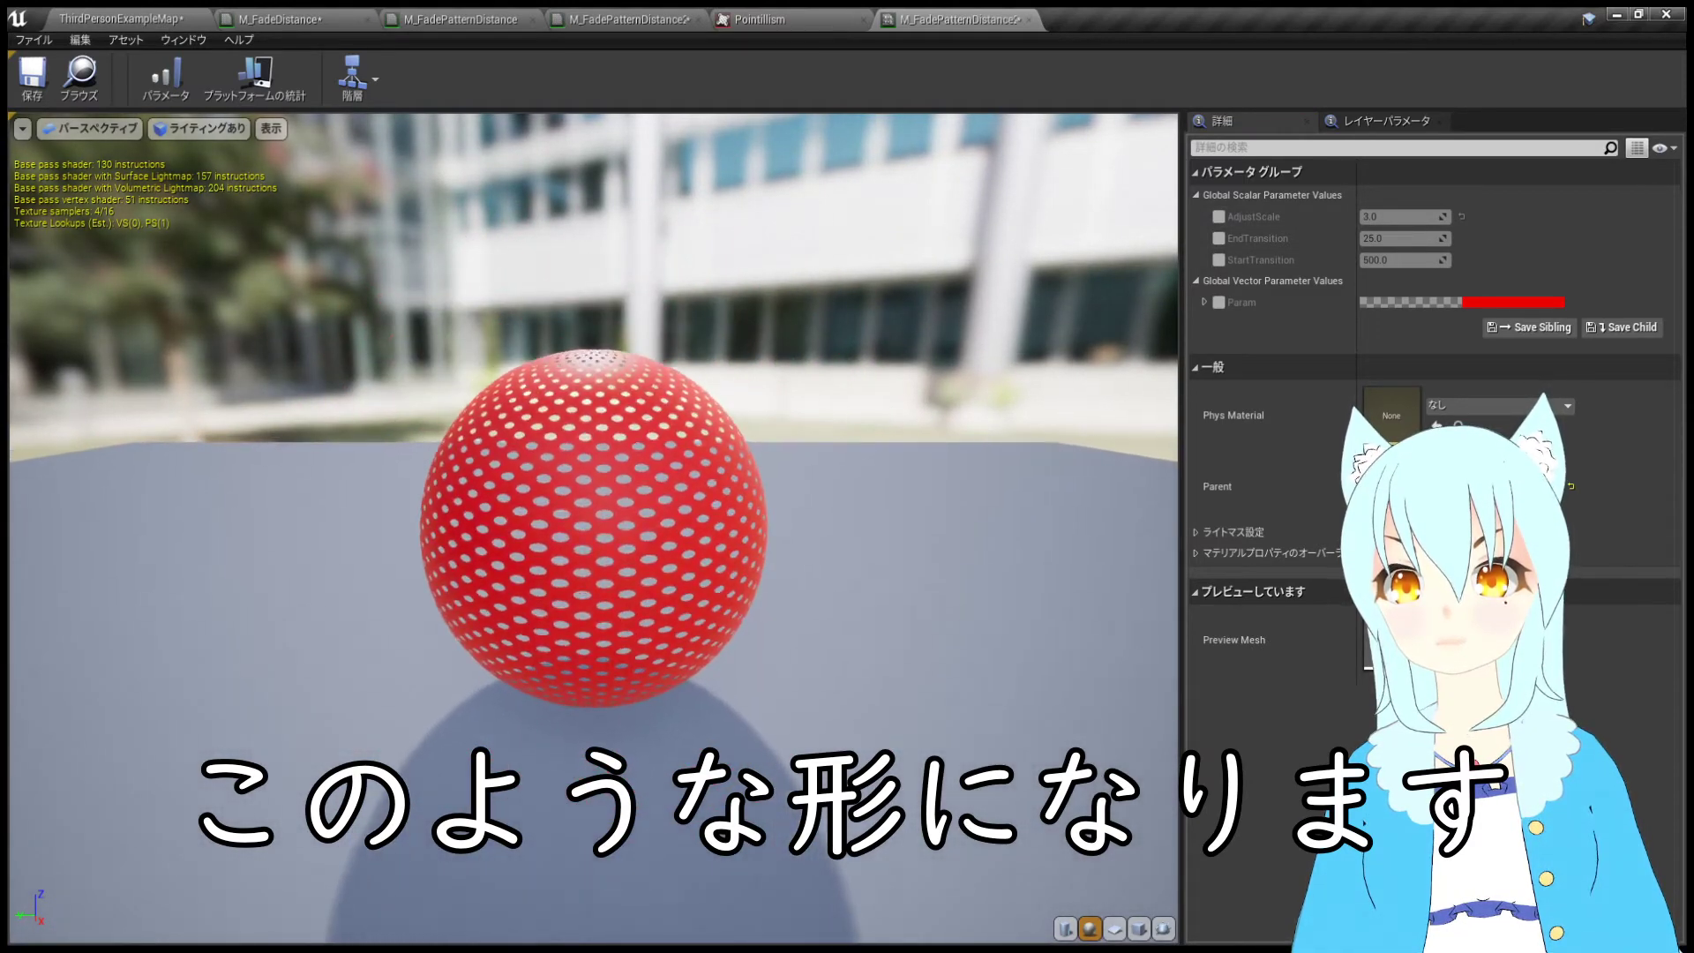
{"action": "scroll", "coordinate": [840, 367], "scroll_direction": "up", "scroll_amount": 1}
{"action": "left_click", "coordinate": [1218, 216]}
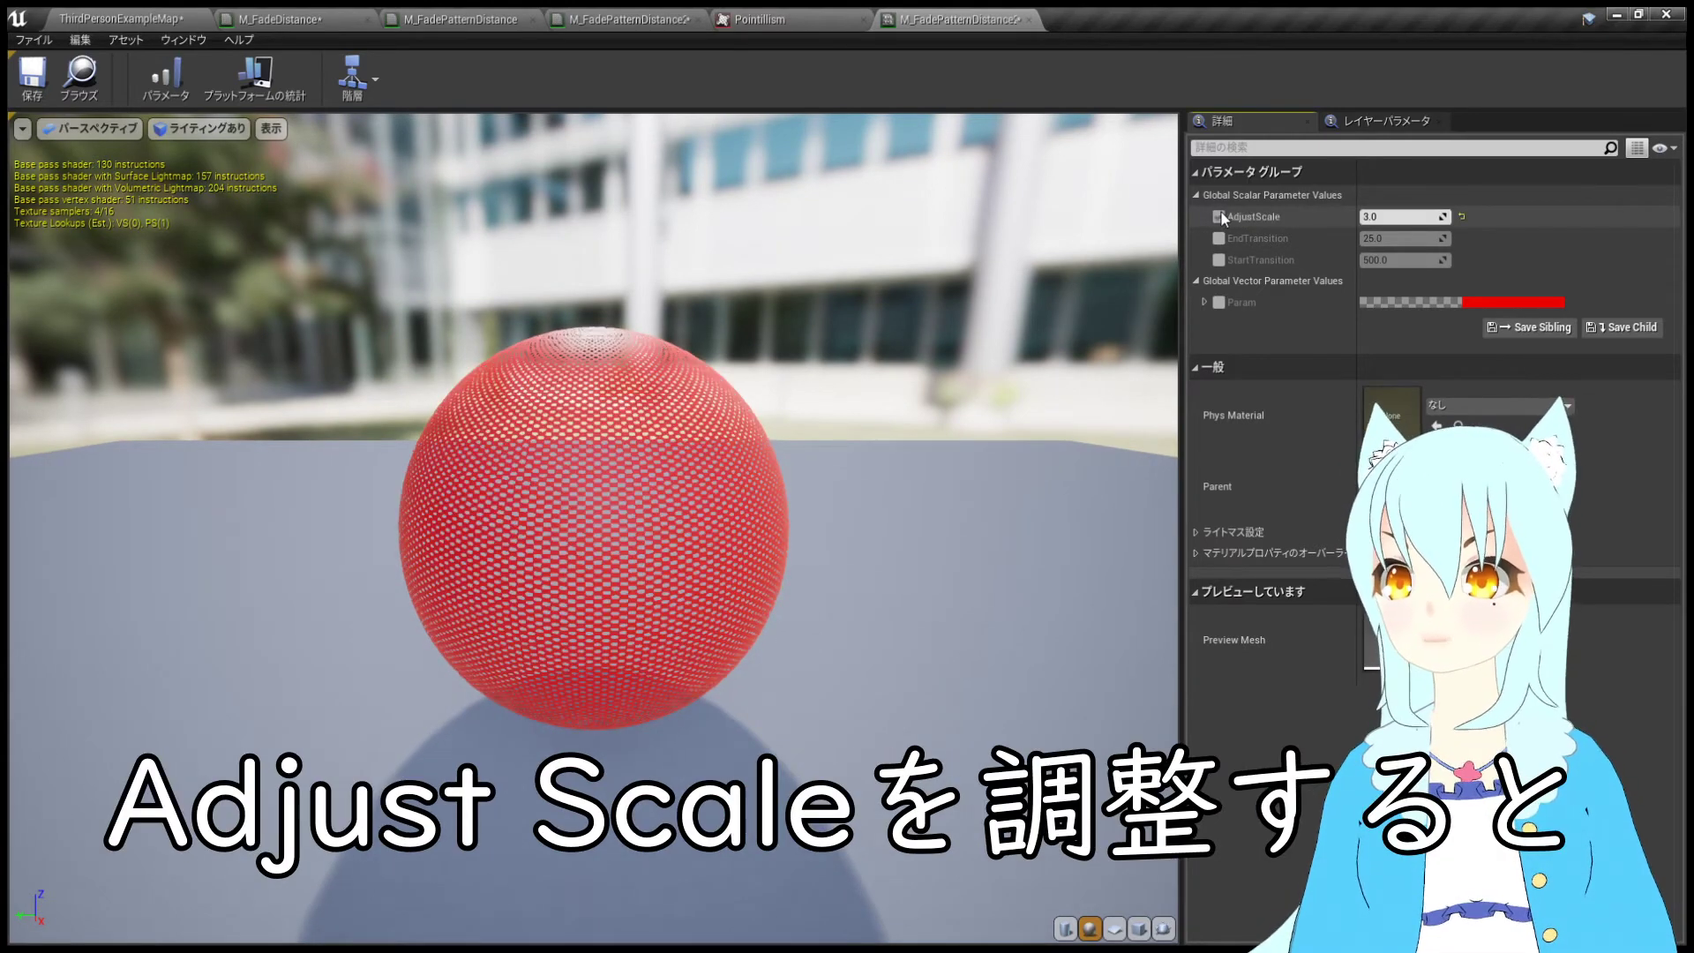
{"action": "left_click", "coordinate": [1401, 216]}
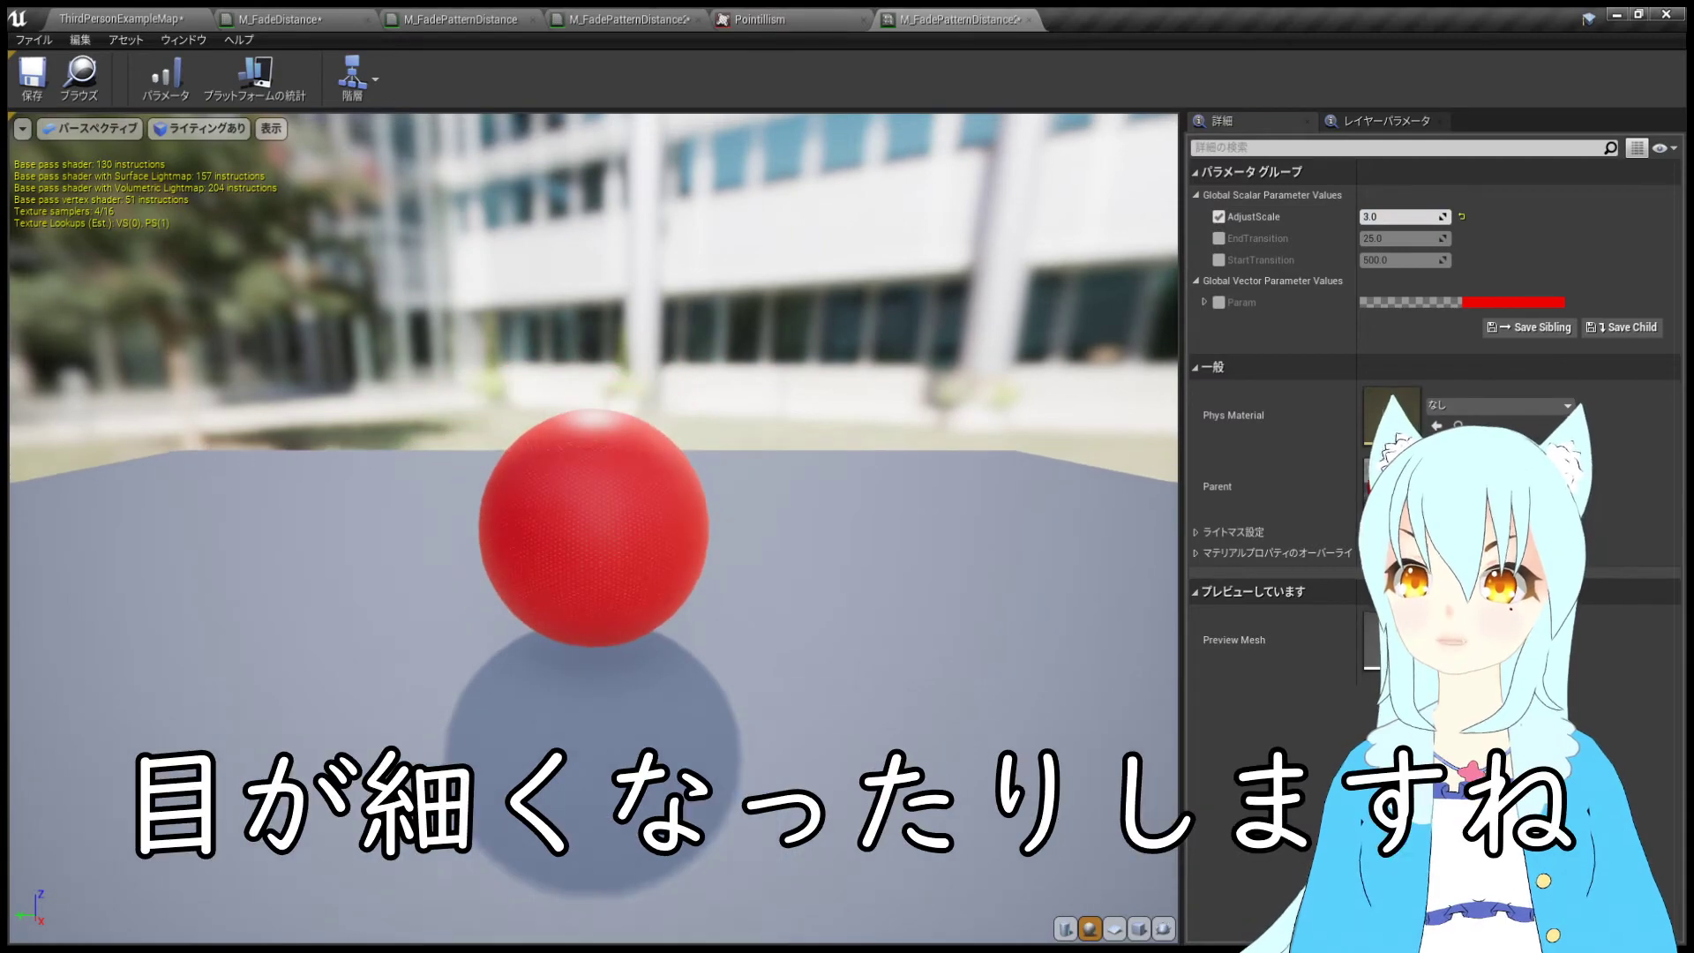
- Orbit and zoom the preview to inspect the sphere's fine dotted pattern
{"action": "scroll", "coordinate": [841, 477], "scroll_direction": "up", "scroll_amount": 2}
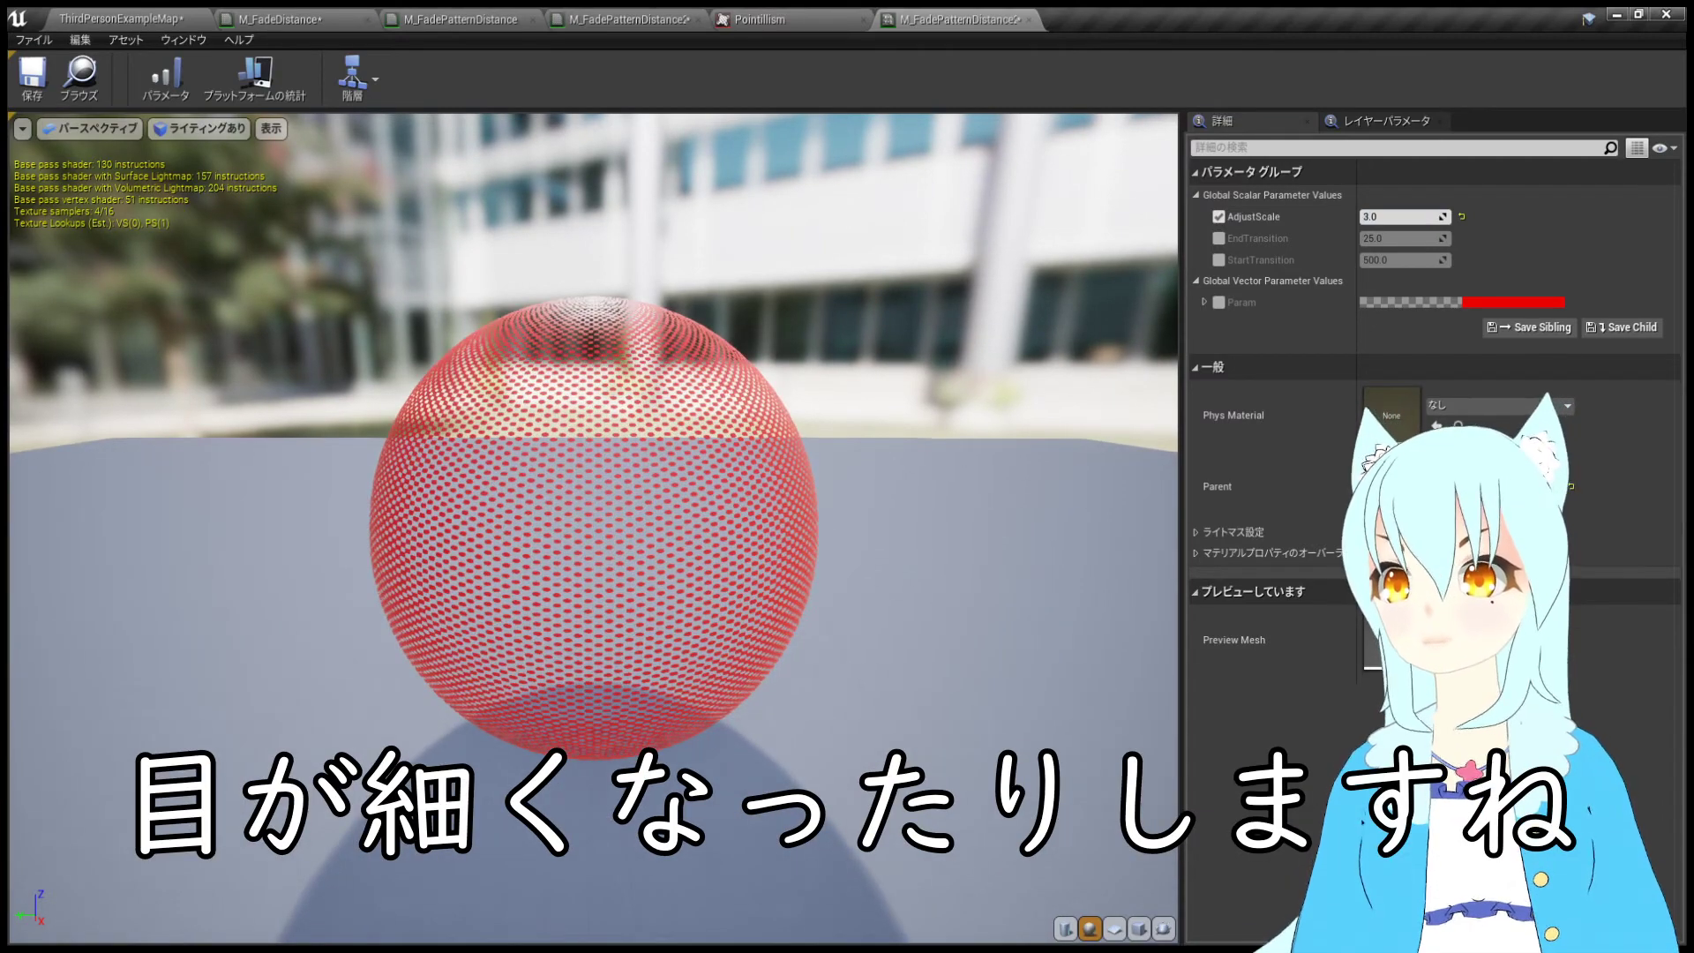
{"action": "scroll", "coordinate": [900, 295], "scroll_direction": "down", "scroll_amount": 2}
{"action": "mouse_move", "coordinate": [900, 295]}
{"action": "left_mouse_down"}
{"action": "mouse_move", "coordinate": [900, 380]}
{"action": "mouse_move", "coordinate": [724, 380]}
{"action": "left_mouse_up"}
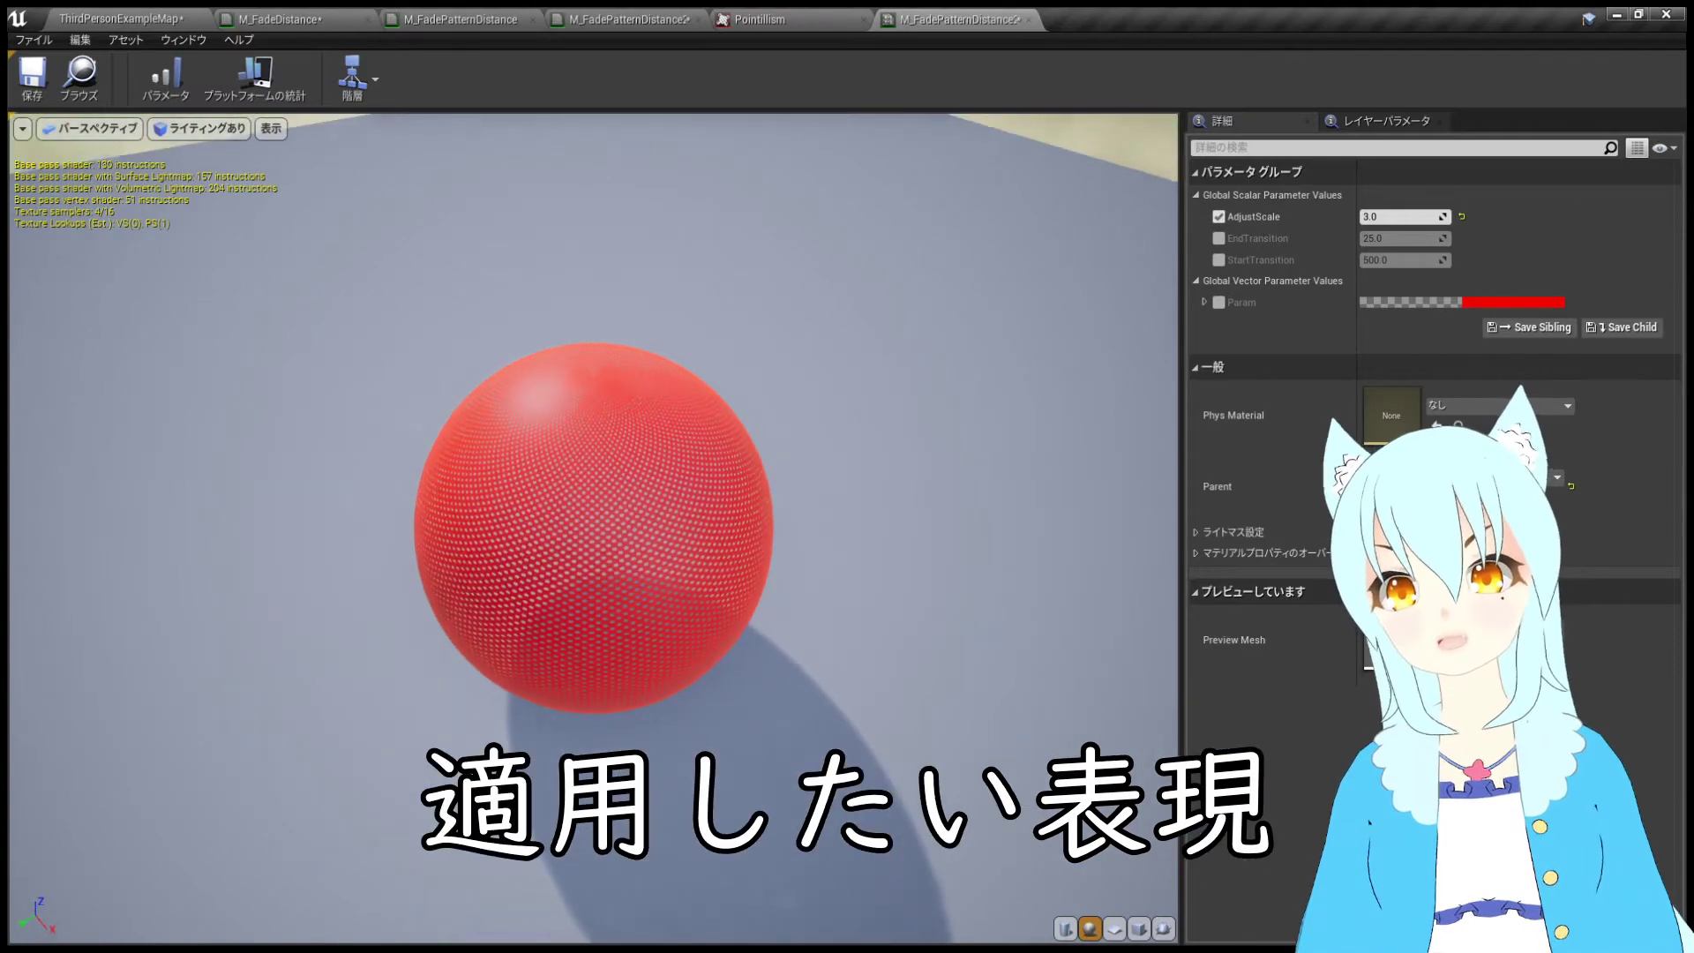
{"action": "left_click_drag", "start_coordinate": [724, 379], "coordinate": [724, 291]}
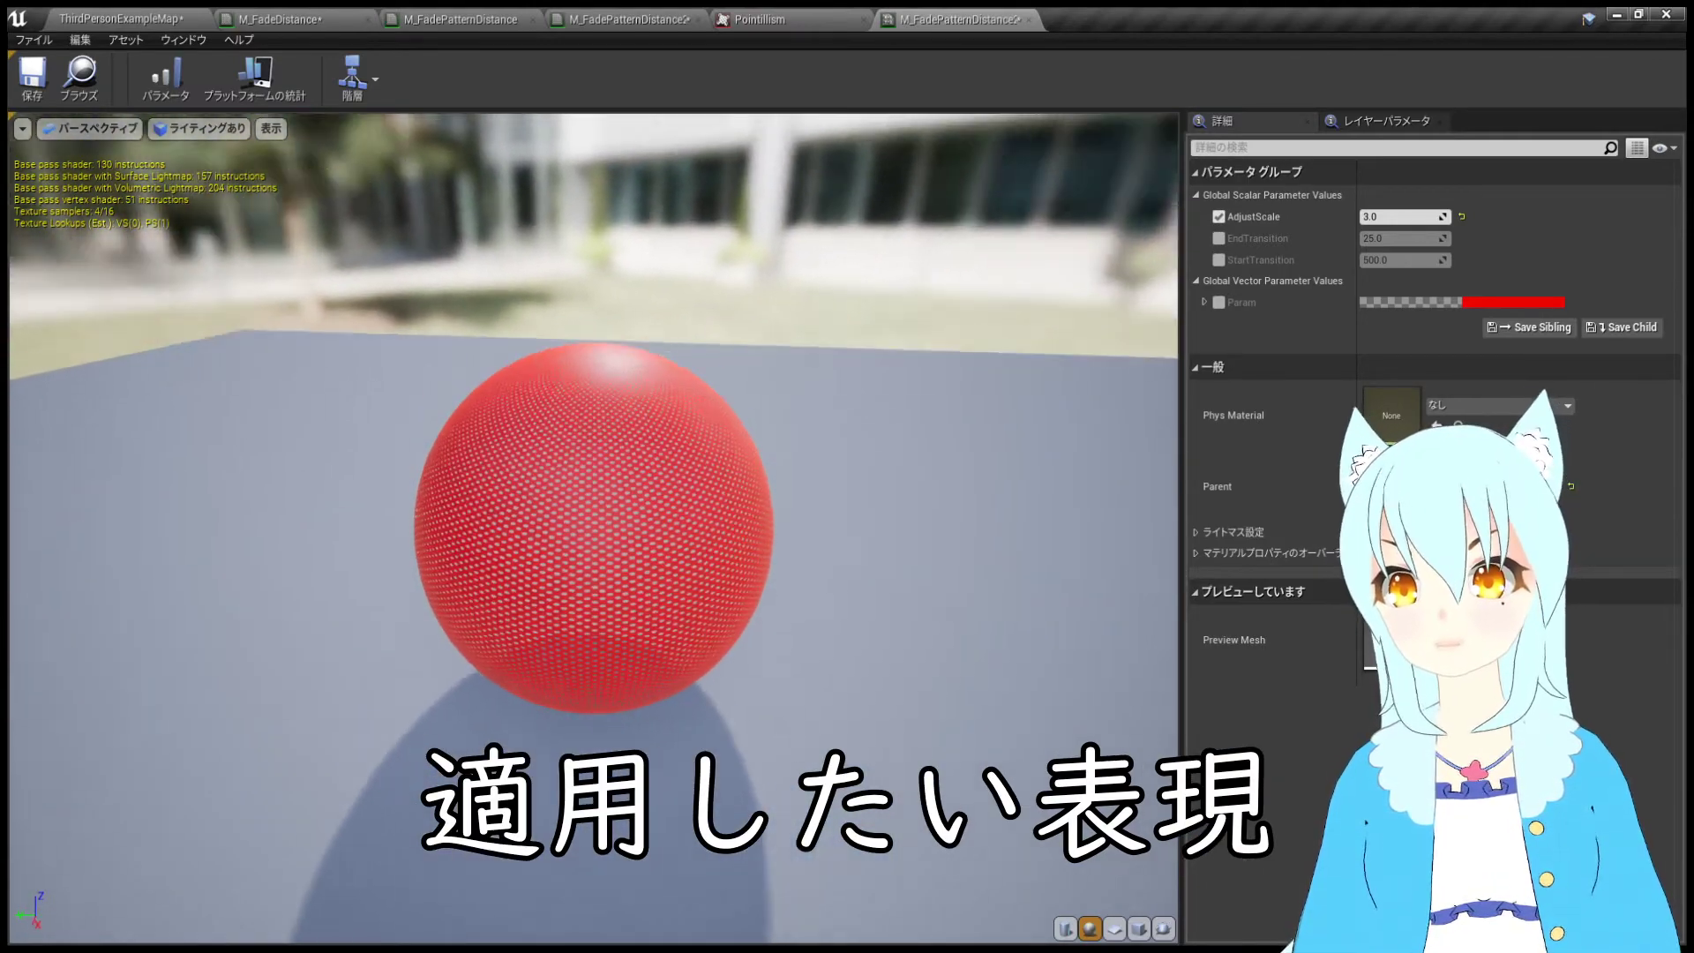
{"action": "left_click_drag", "start_coordinate": [727, 485], "coordinate": [727, 529]}
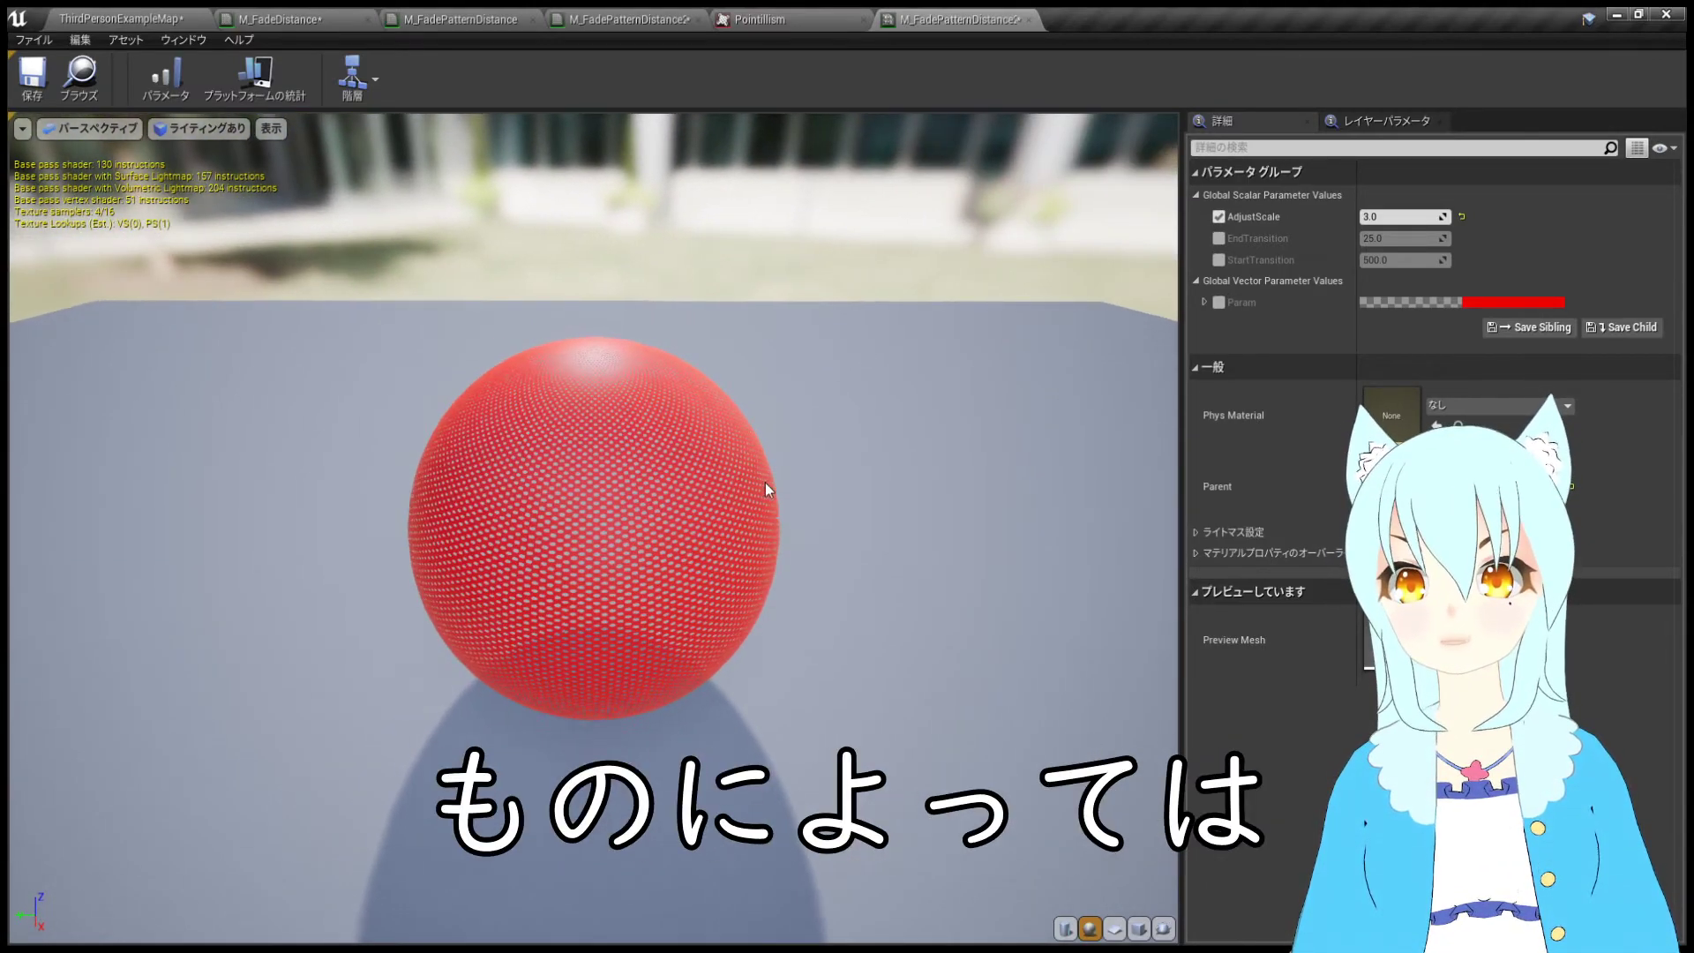
{"action": "right_click_drag", "start_coordinate": [765, 483], "coordinate": [765, 459]}
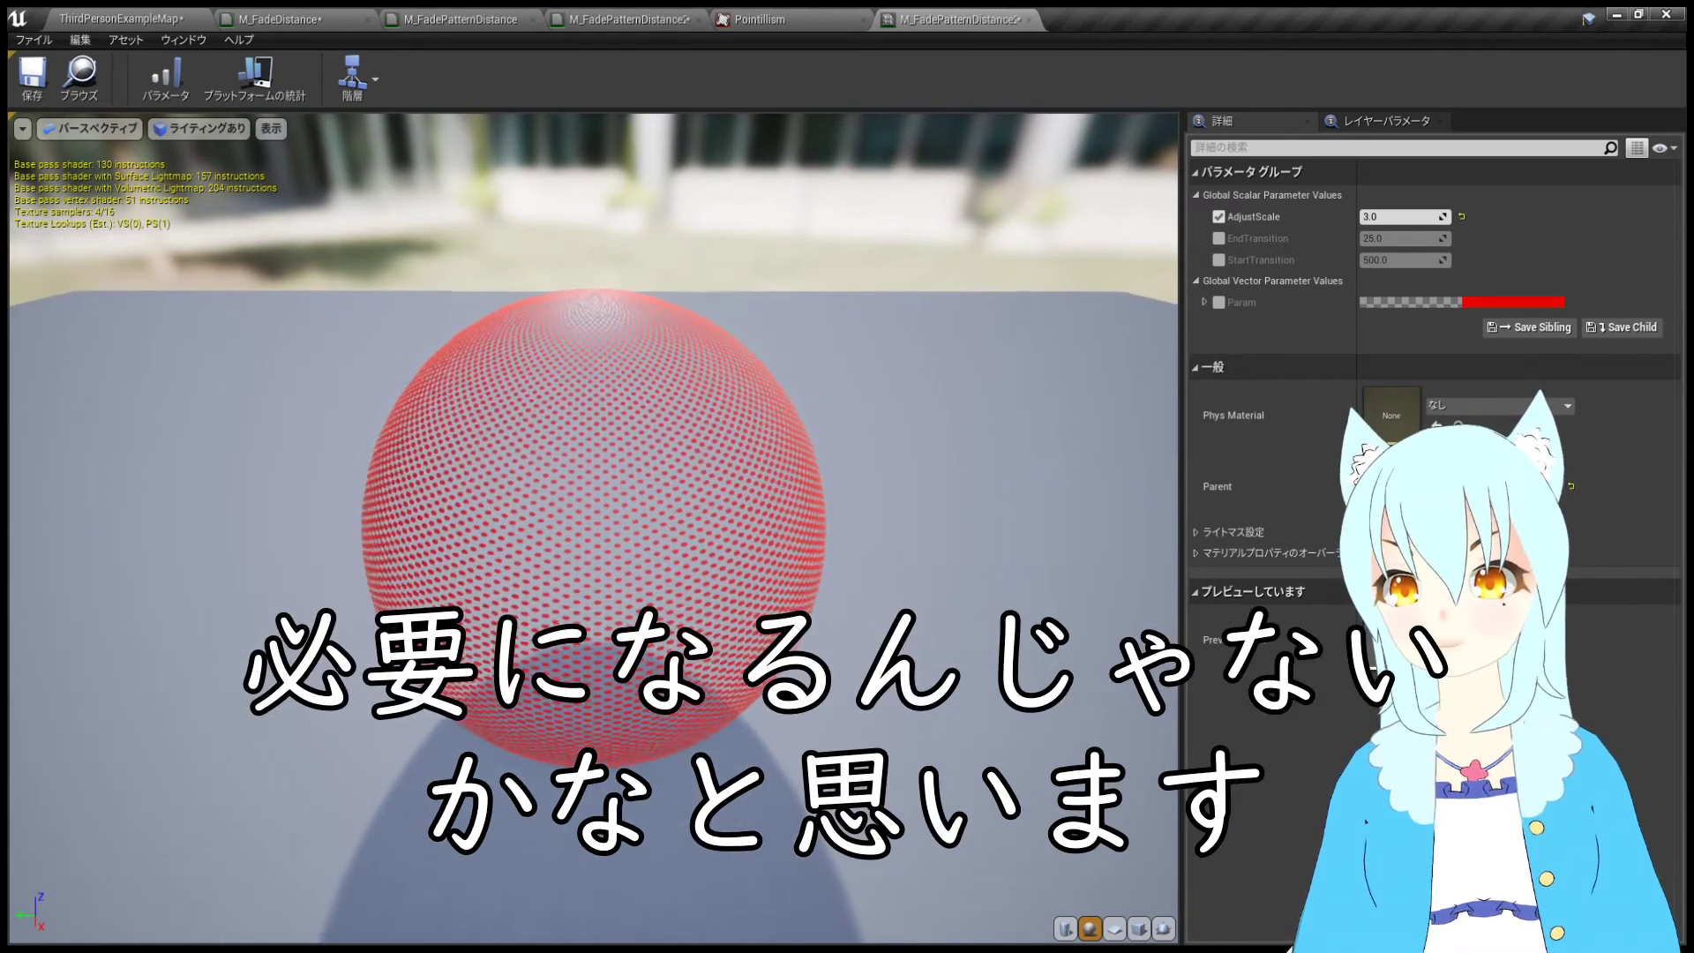
- Start playing the ThirdPersonExampleMap level from the level editor
{"action": "left_click", "coordinate": [143, 19]}
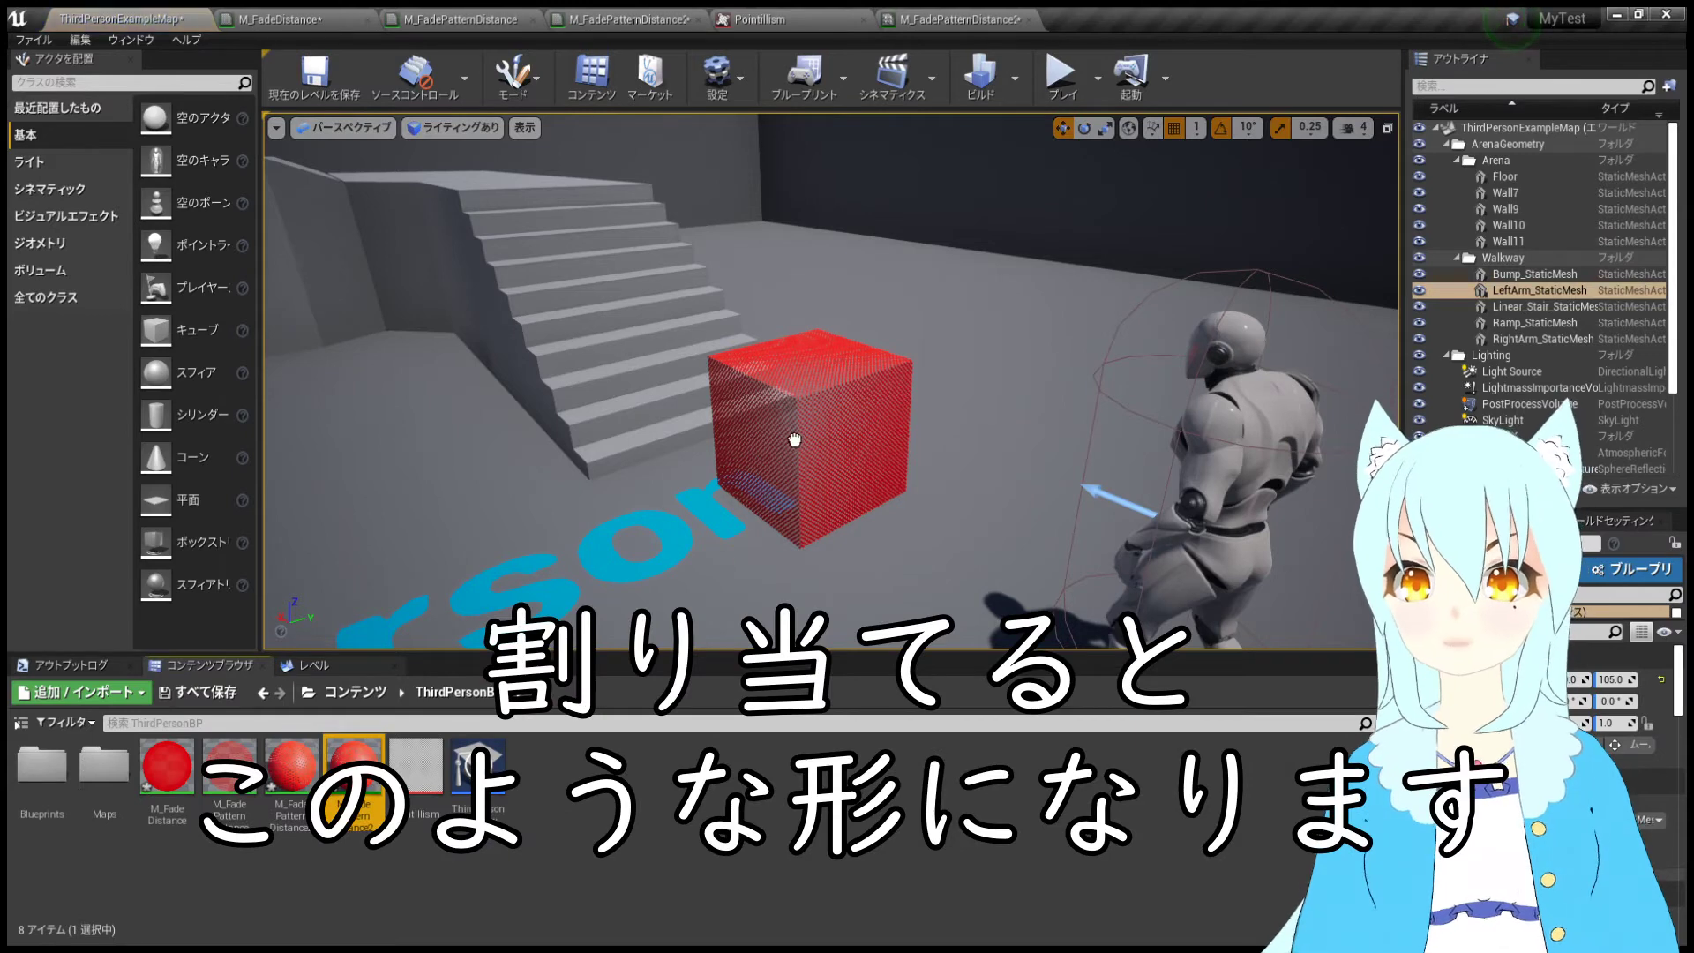
{"action": "scroll", "coordinate": [783, 432], "scroll_direction": "down", "scroll_amount": 5}
{"action": "scroll", "coordinate": [812, 414], "scroll_direction": "up", "scroll_amount": 5}
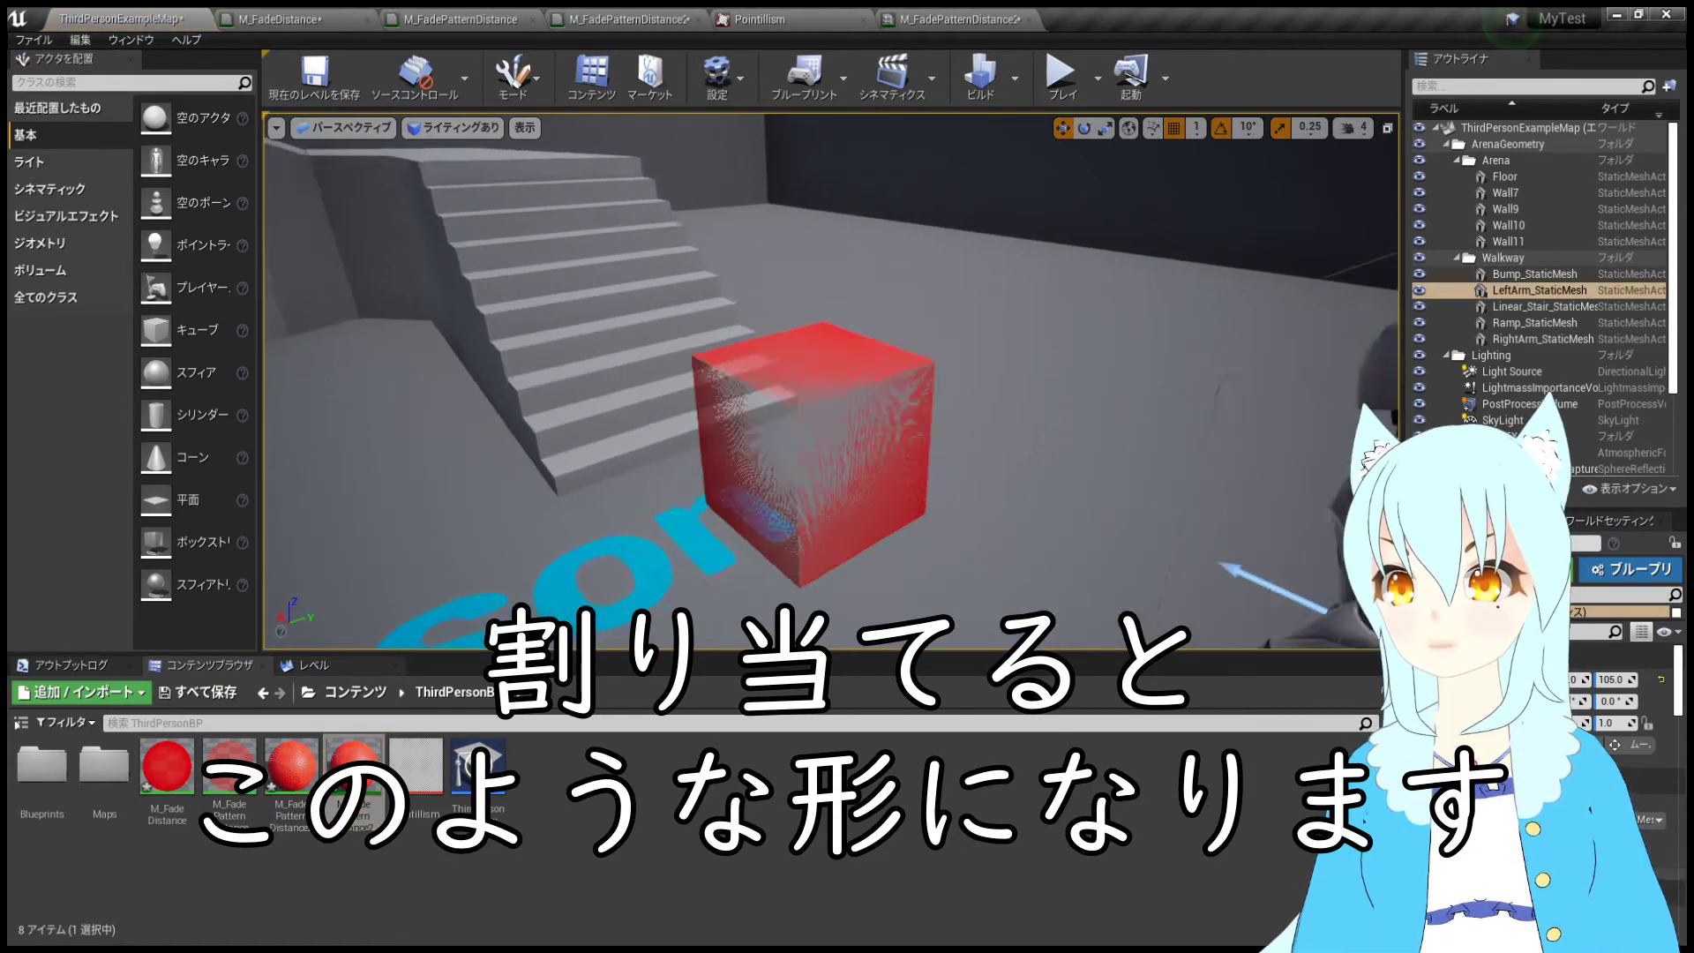
{"action": "left_click", "coordinate": [1052, 97]}
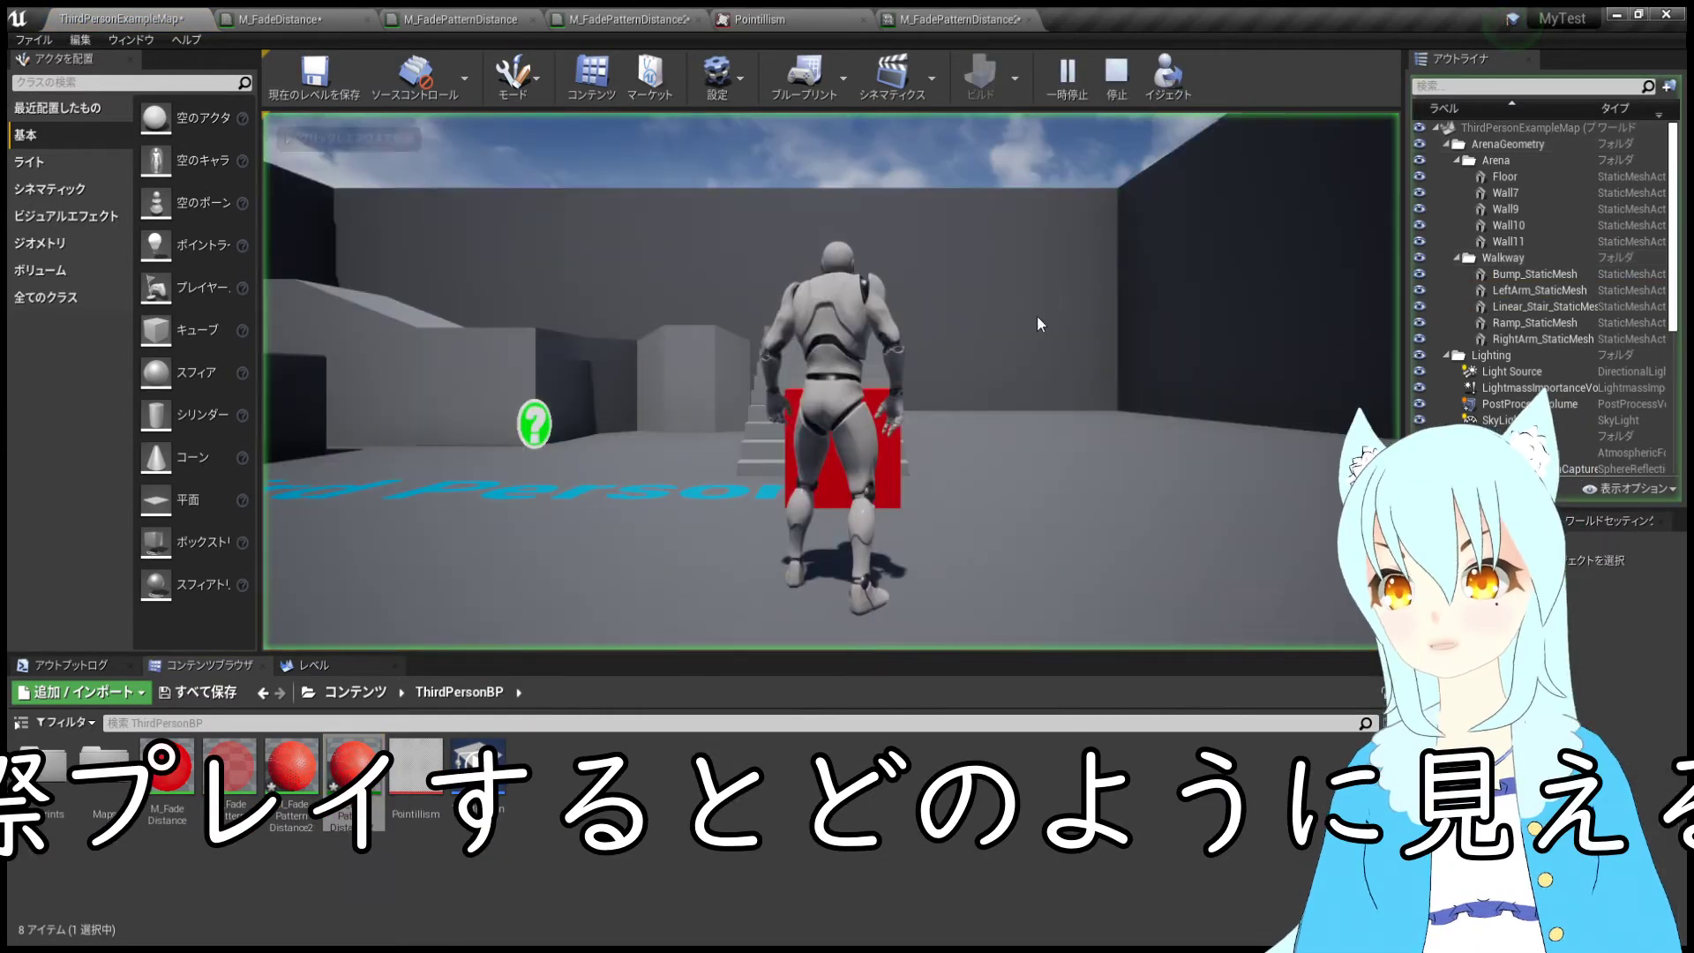
- Run the character into the red cube and away so it dithers out and reappears
{"action": "key", "text": "s"}
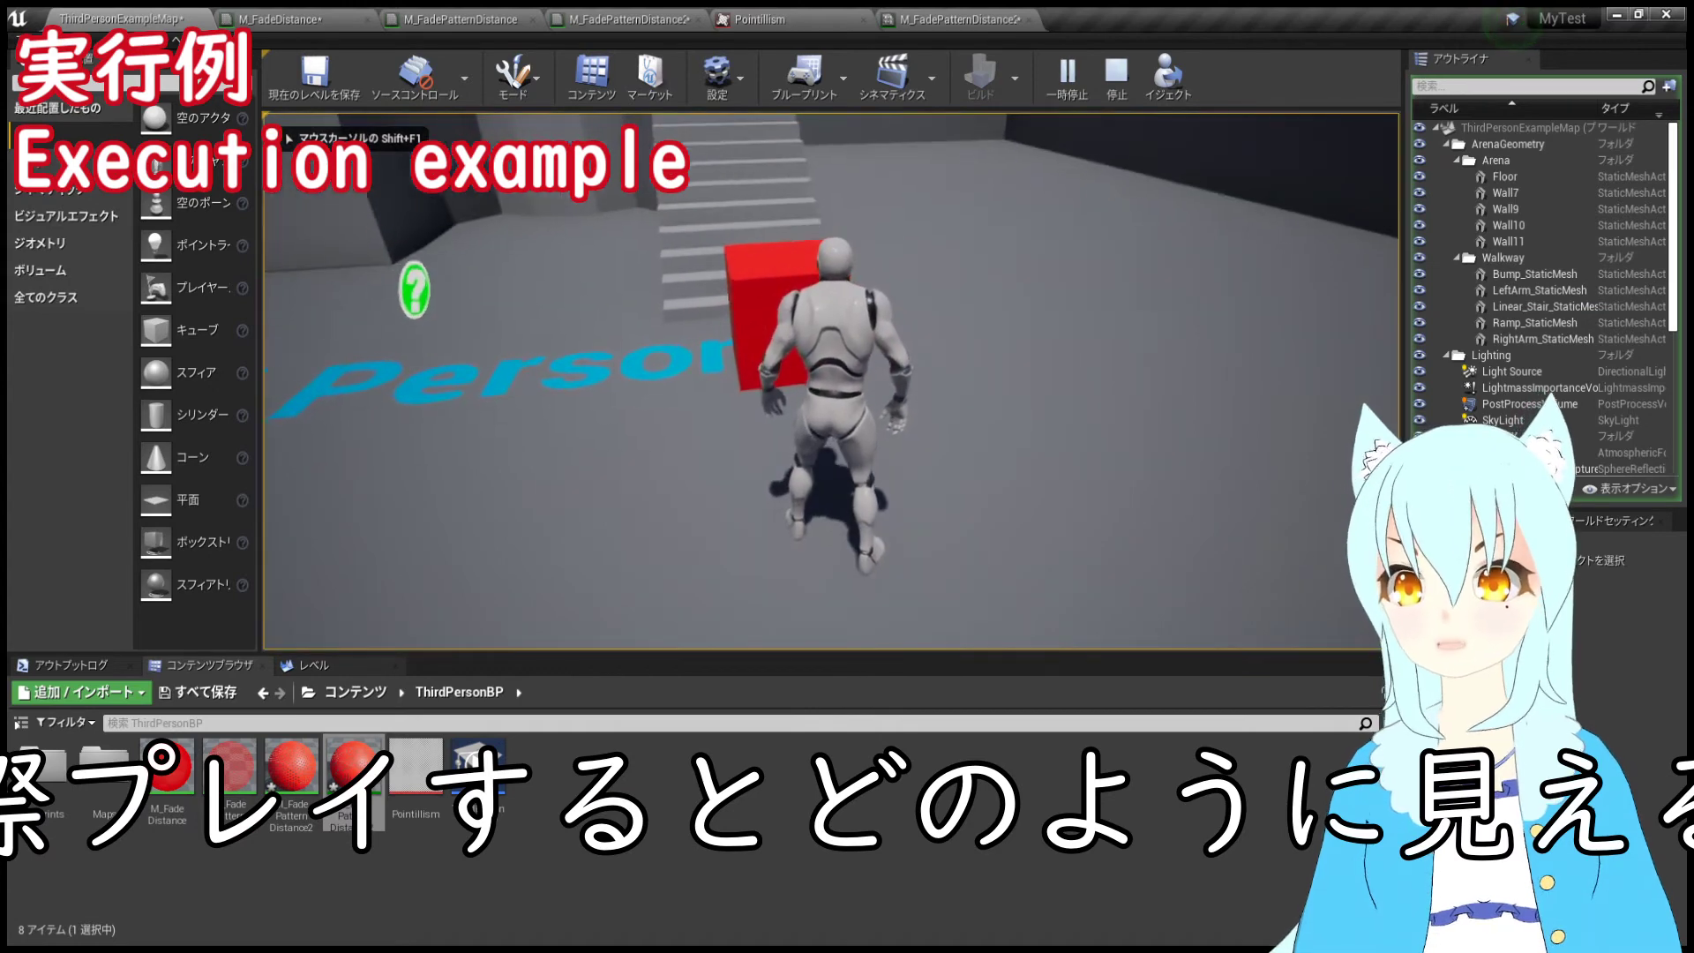
{"action": "key", "text": "w"}
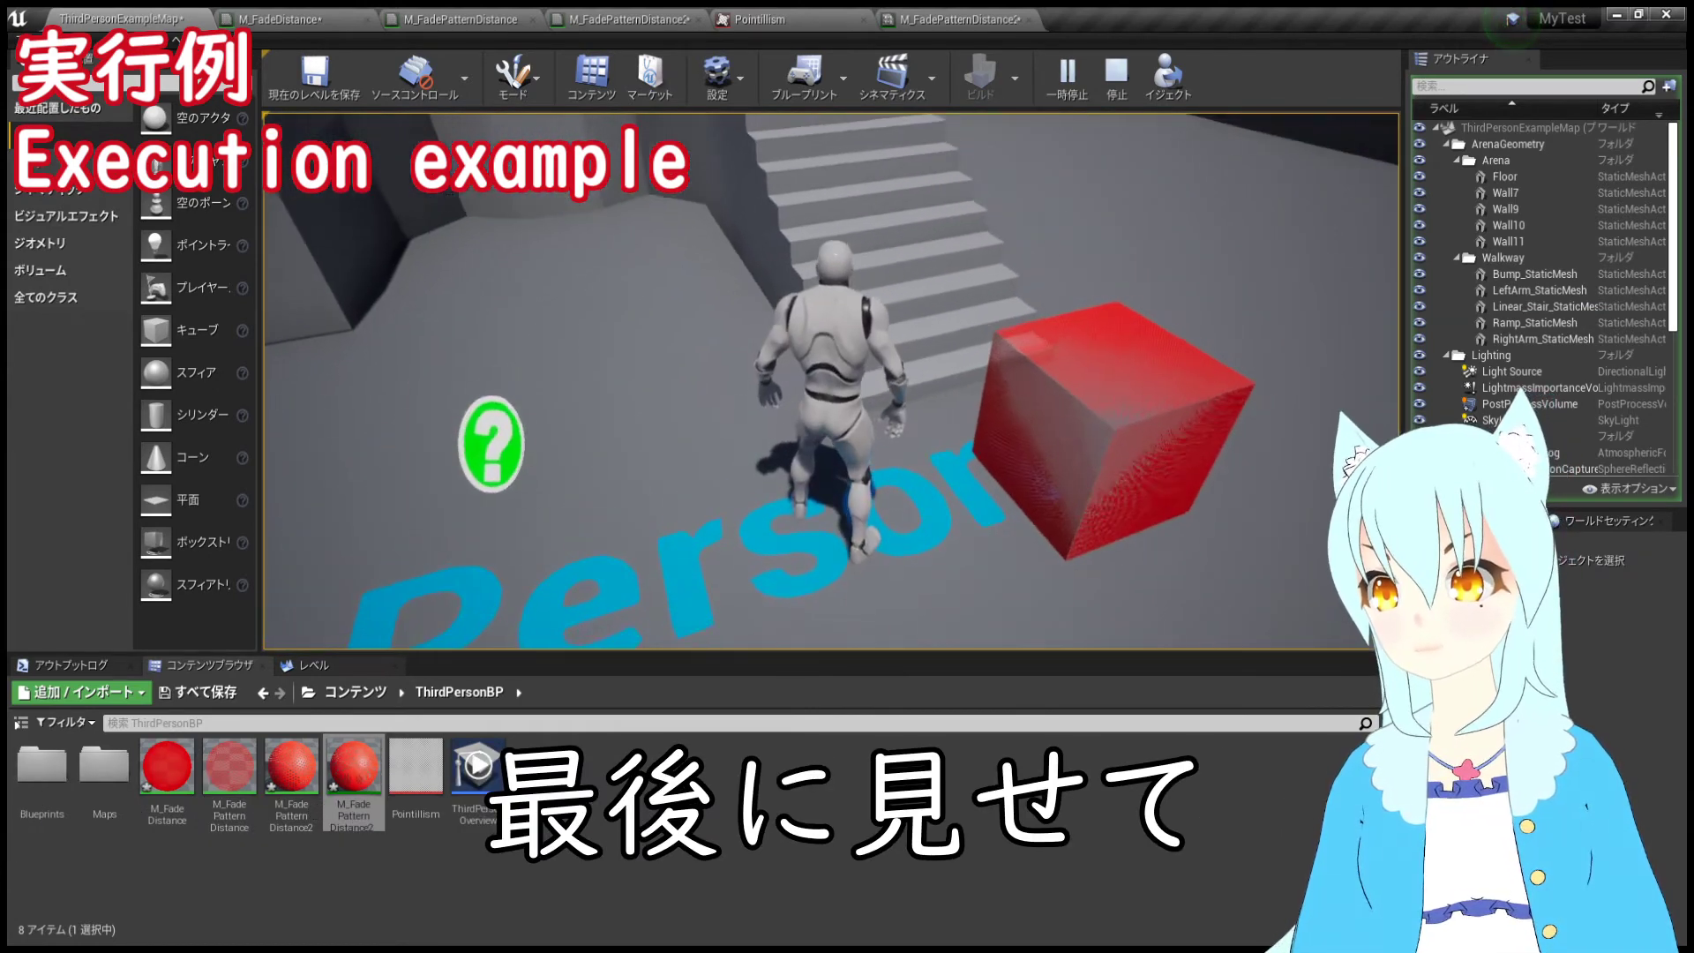
{"action": "key", "text": "a"}
{"action": "key", "text": "d"}
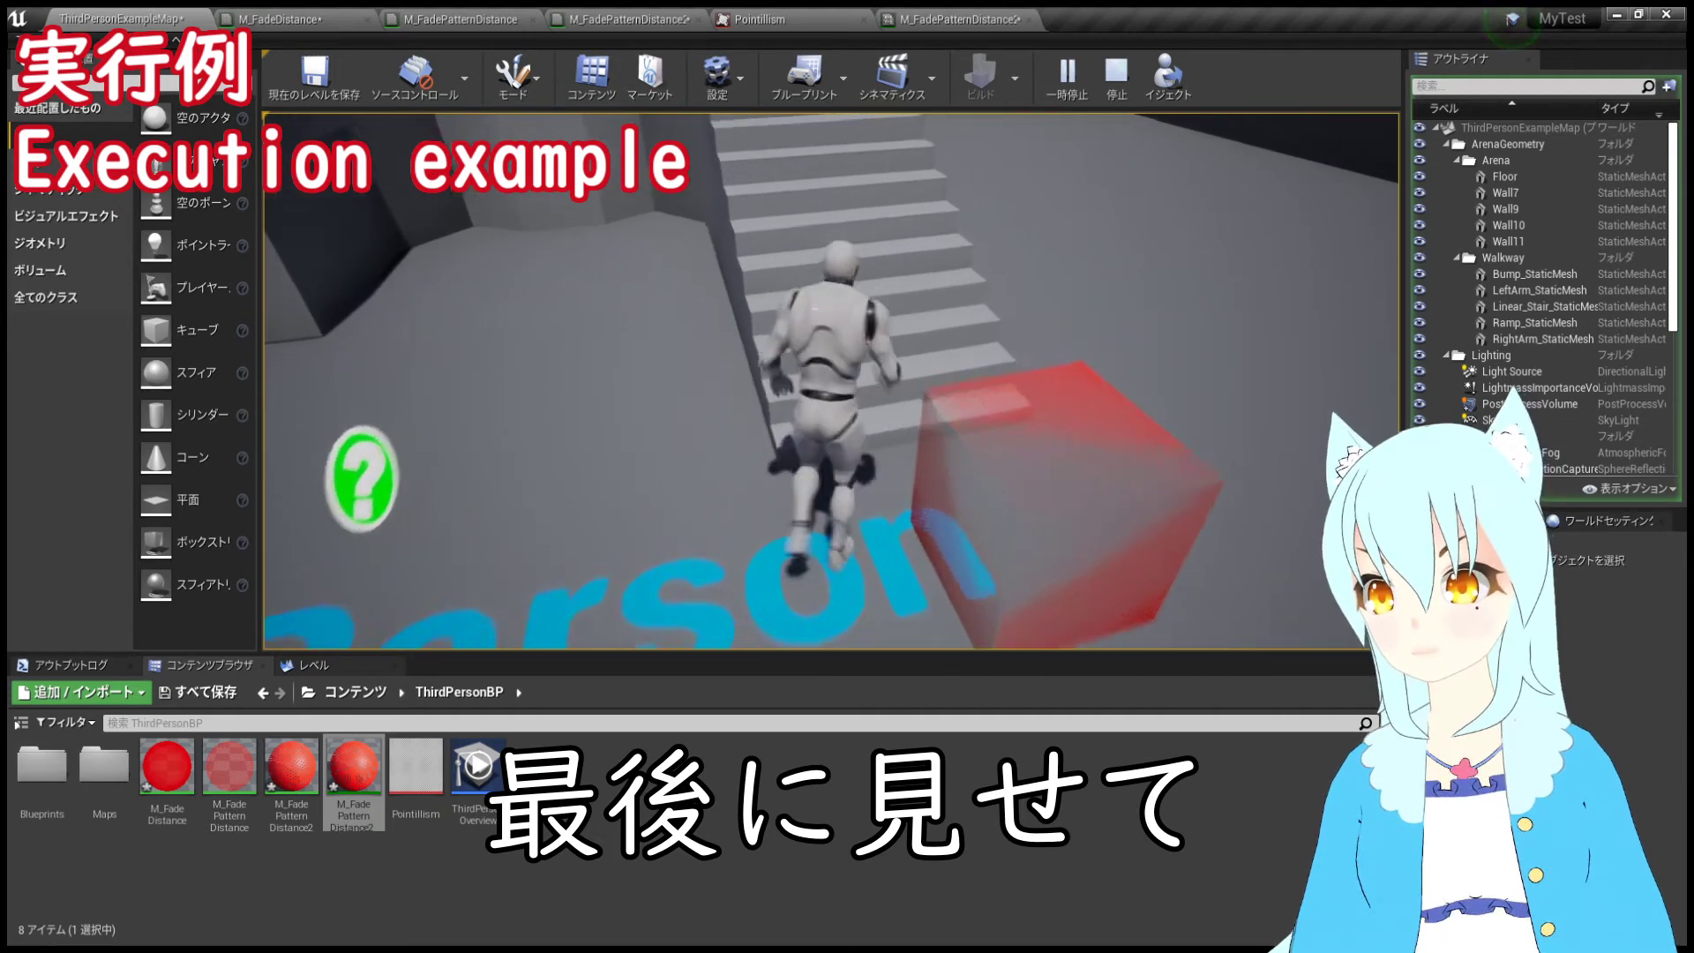
{"action": "key", "text": "s"}
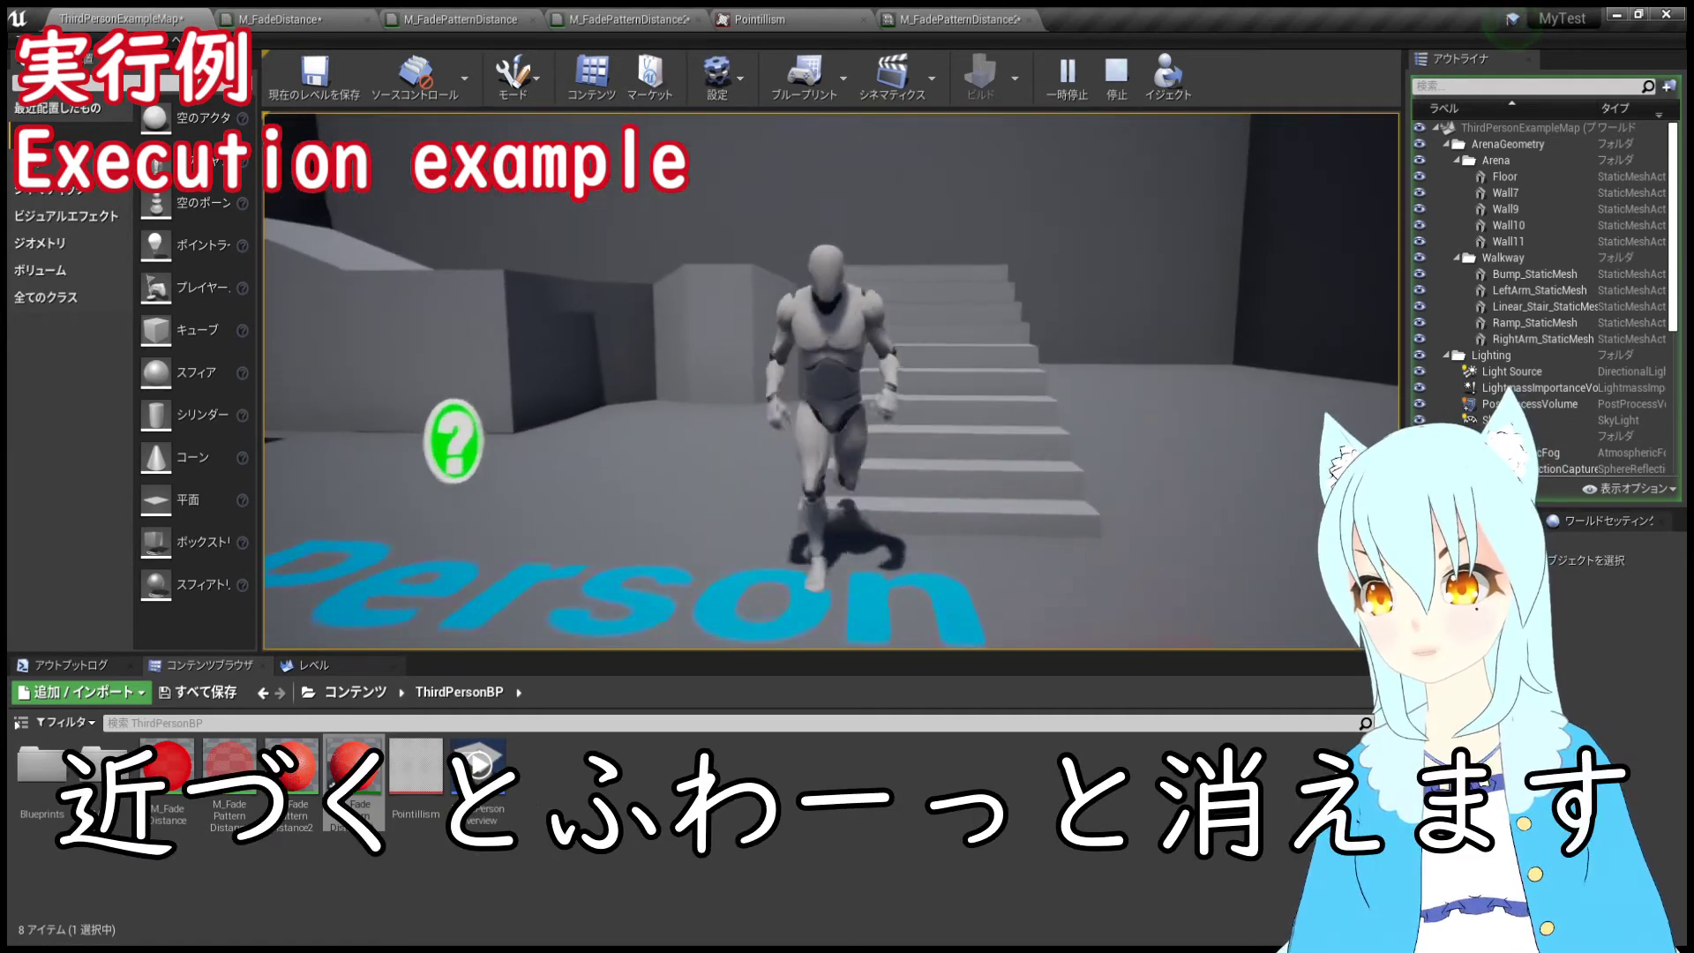
{"action": "key", "text": "w"}
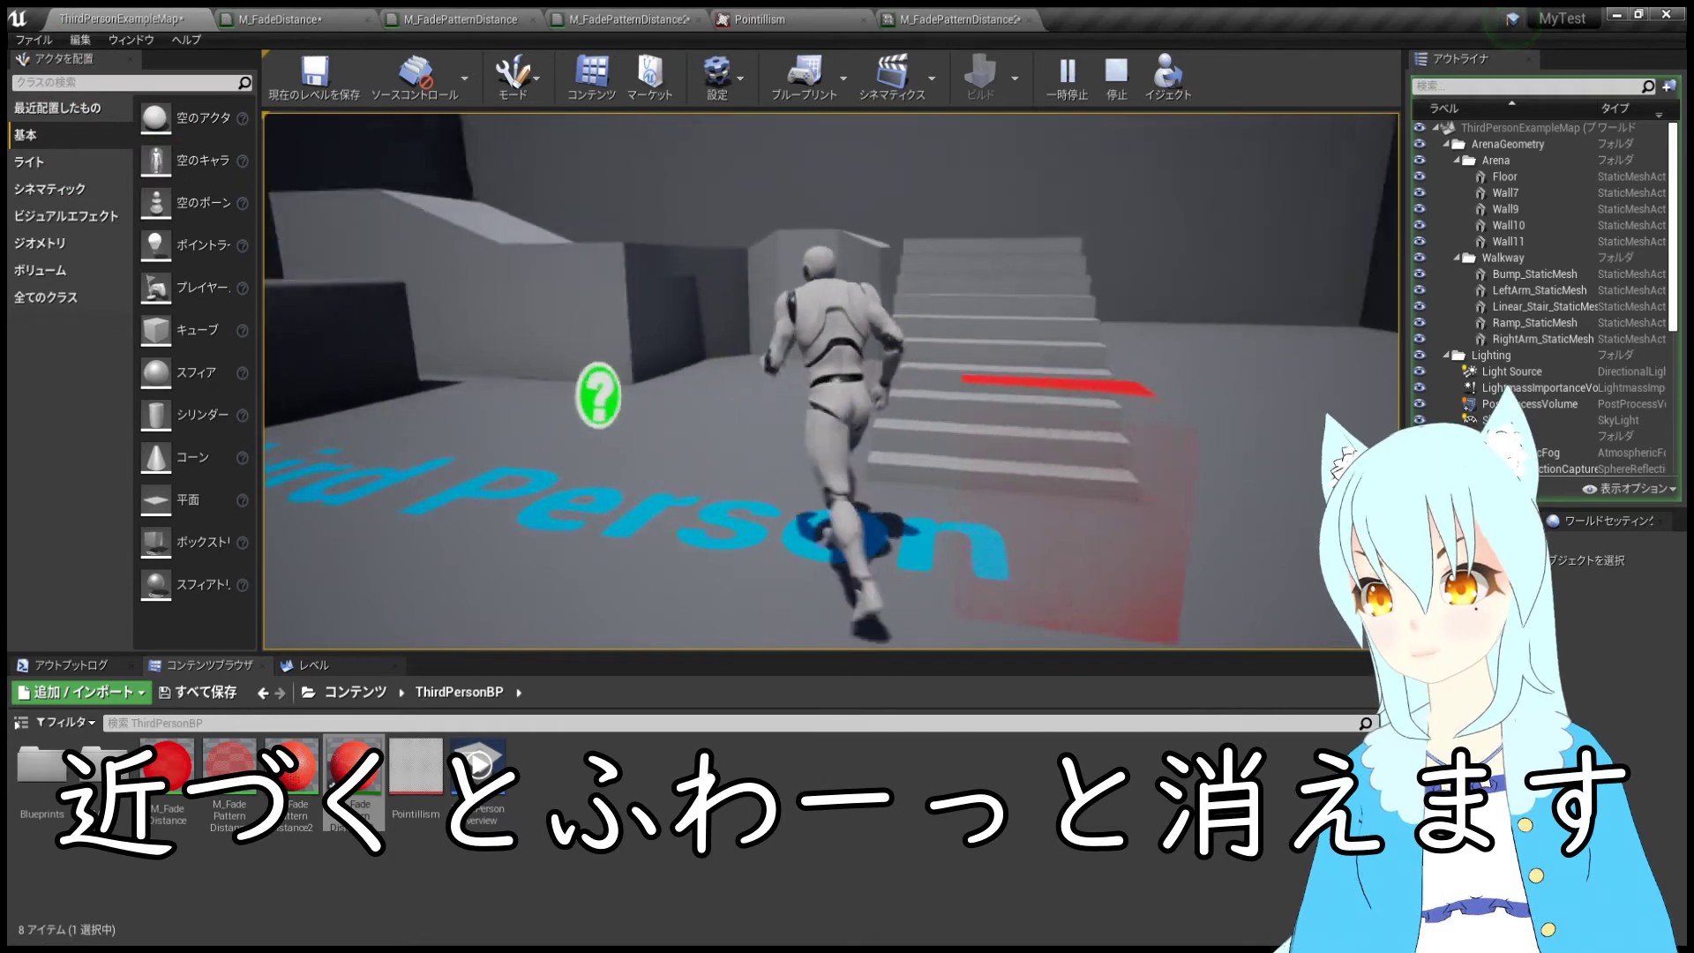
{"action": "key", "text": "d"}
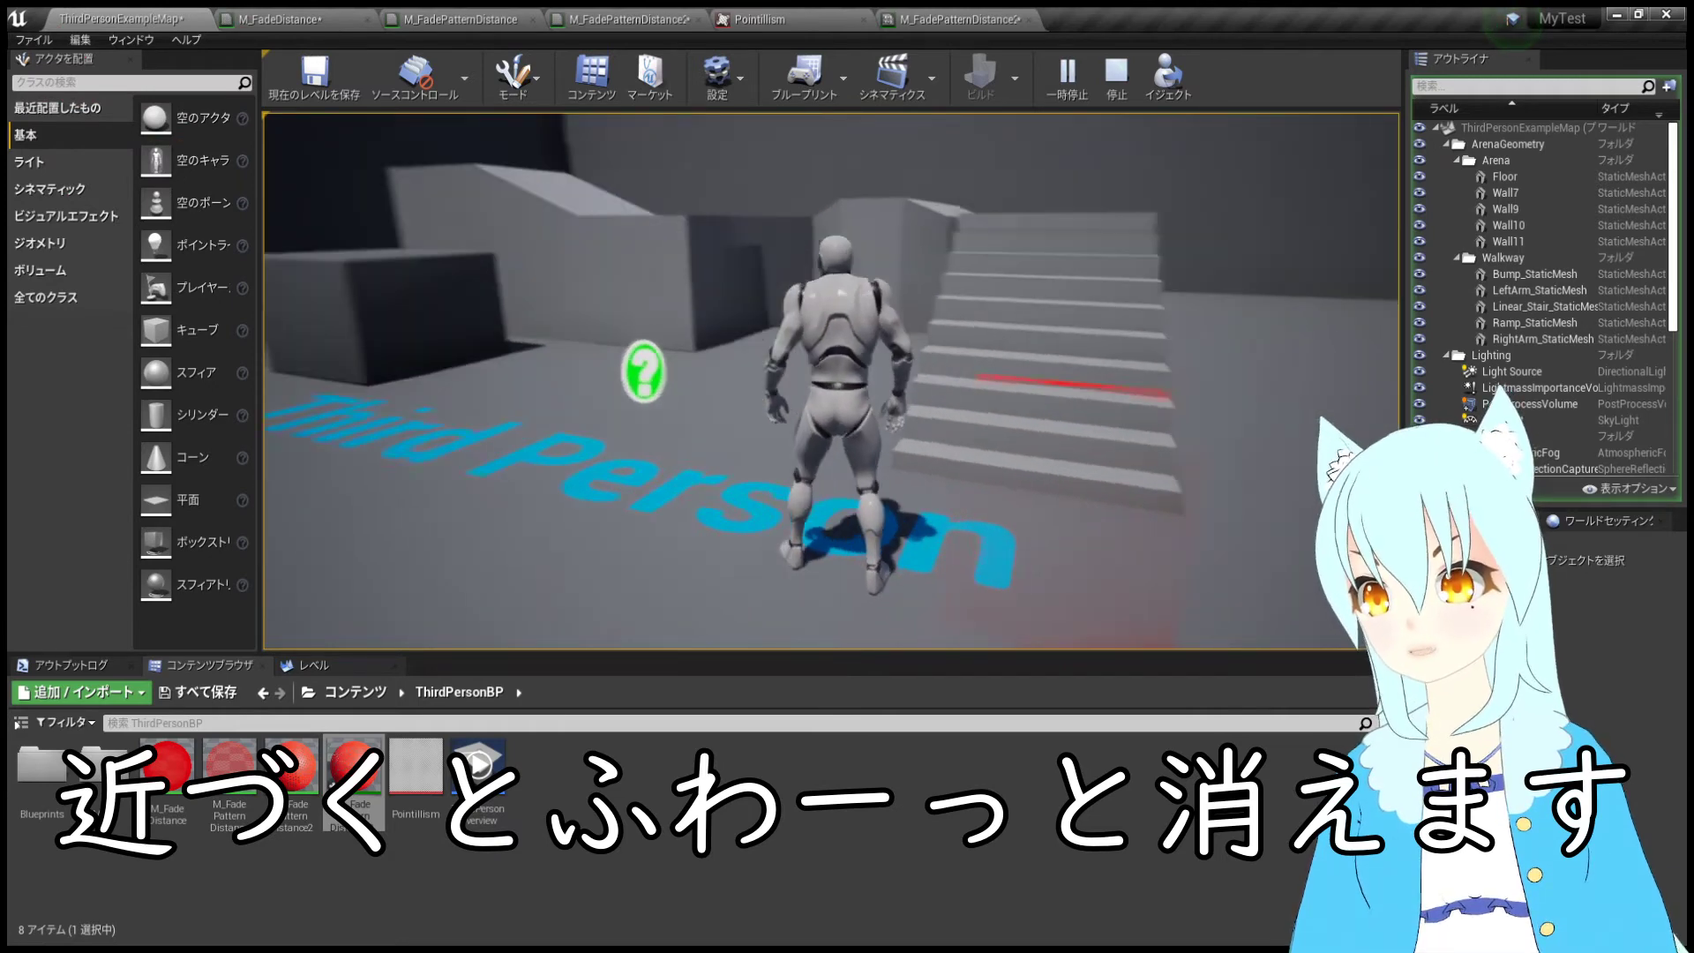
{"action": "key", "text": "a"}
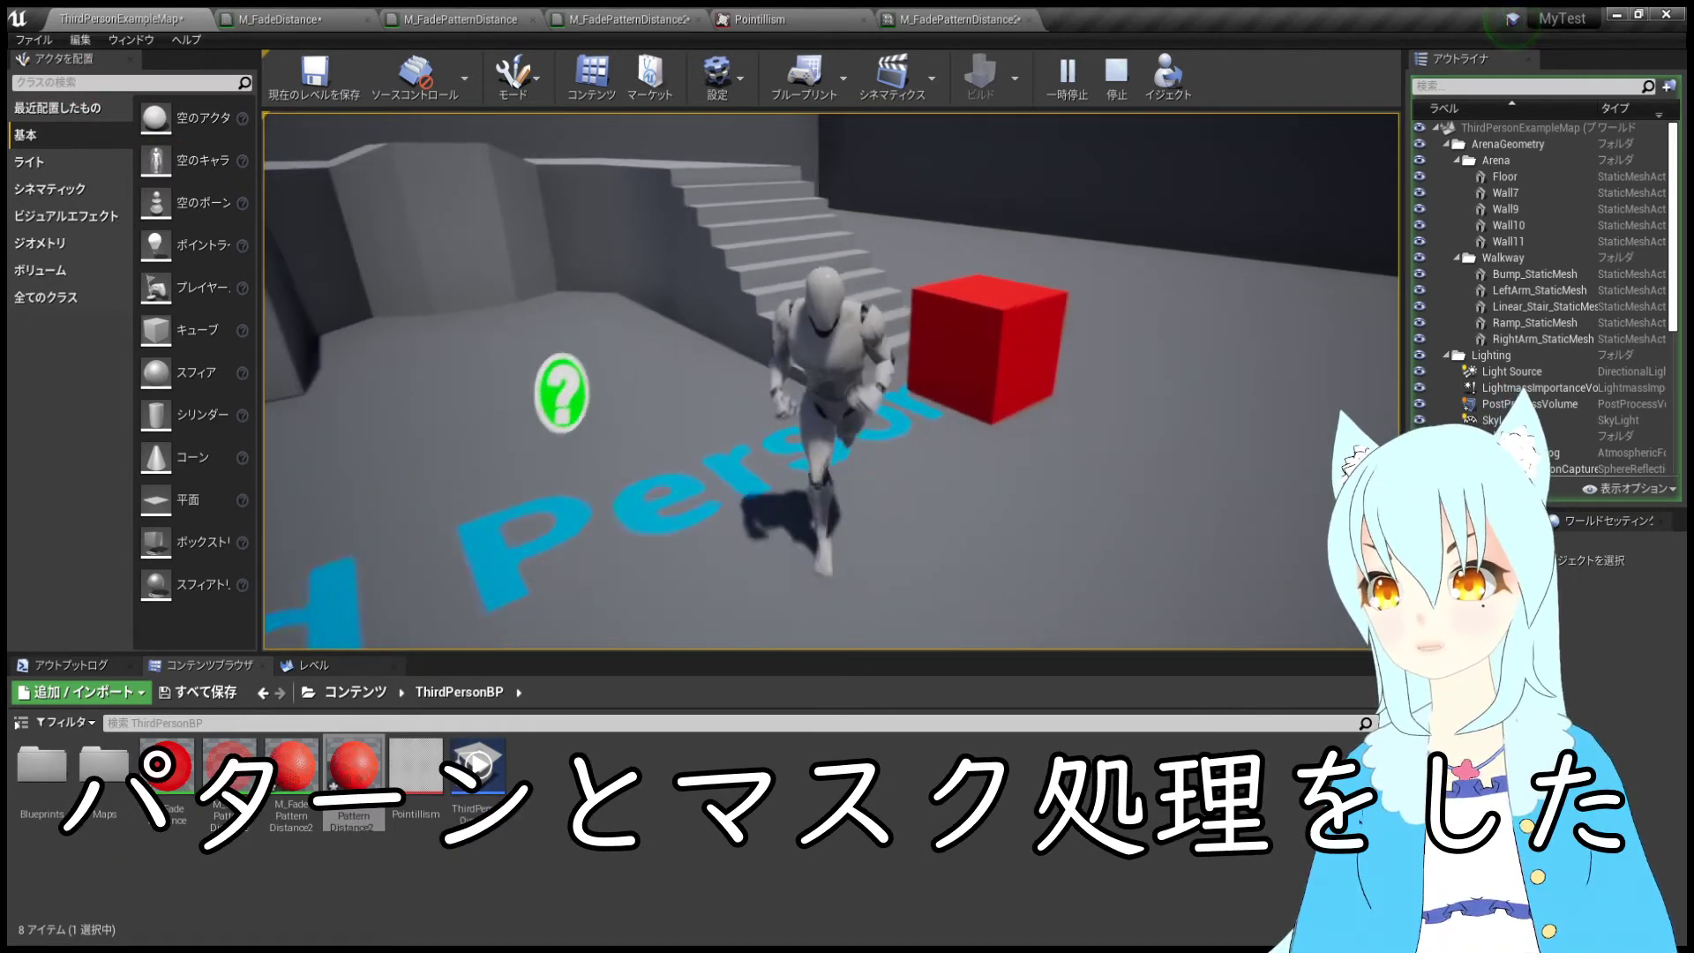
{"action": "key", "text": "d"}
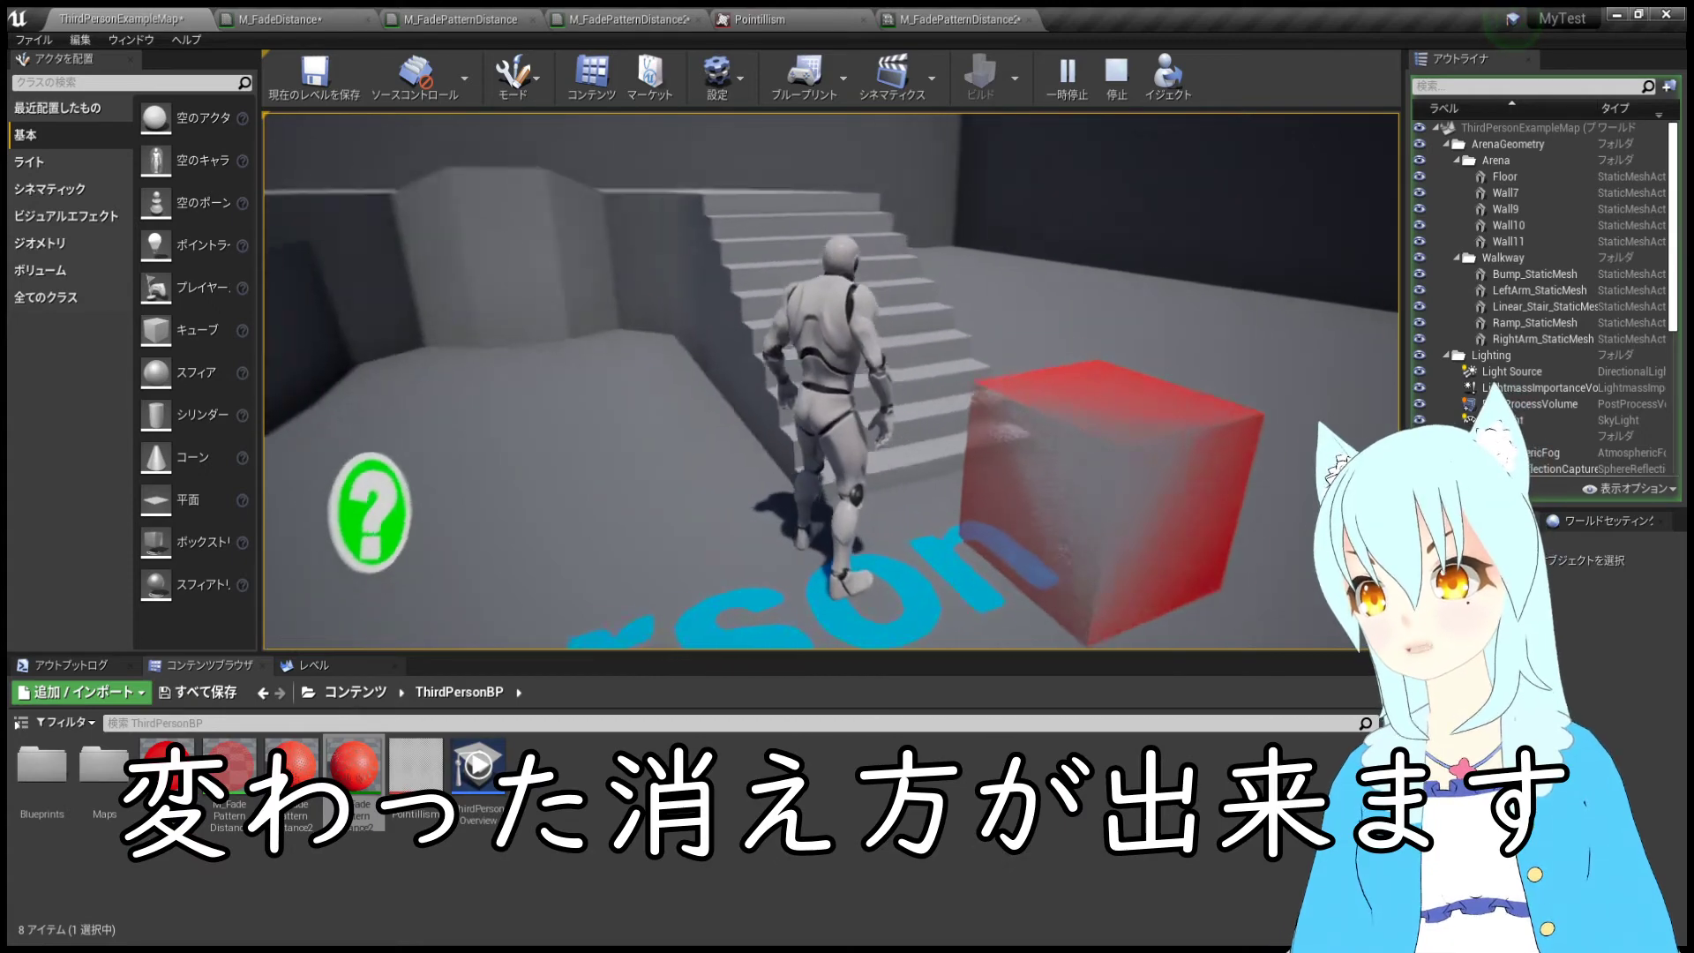
{"action": "key", "text": "s"}
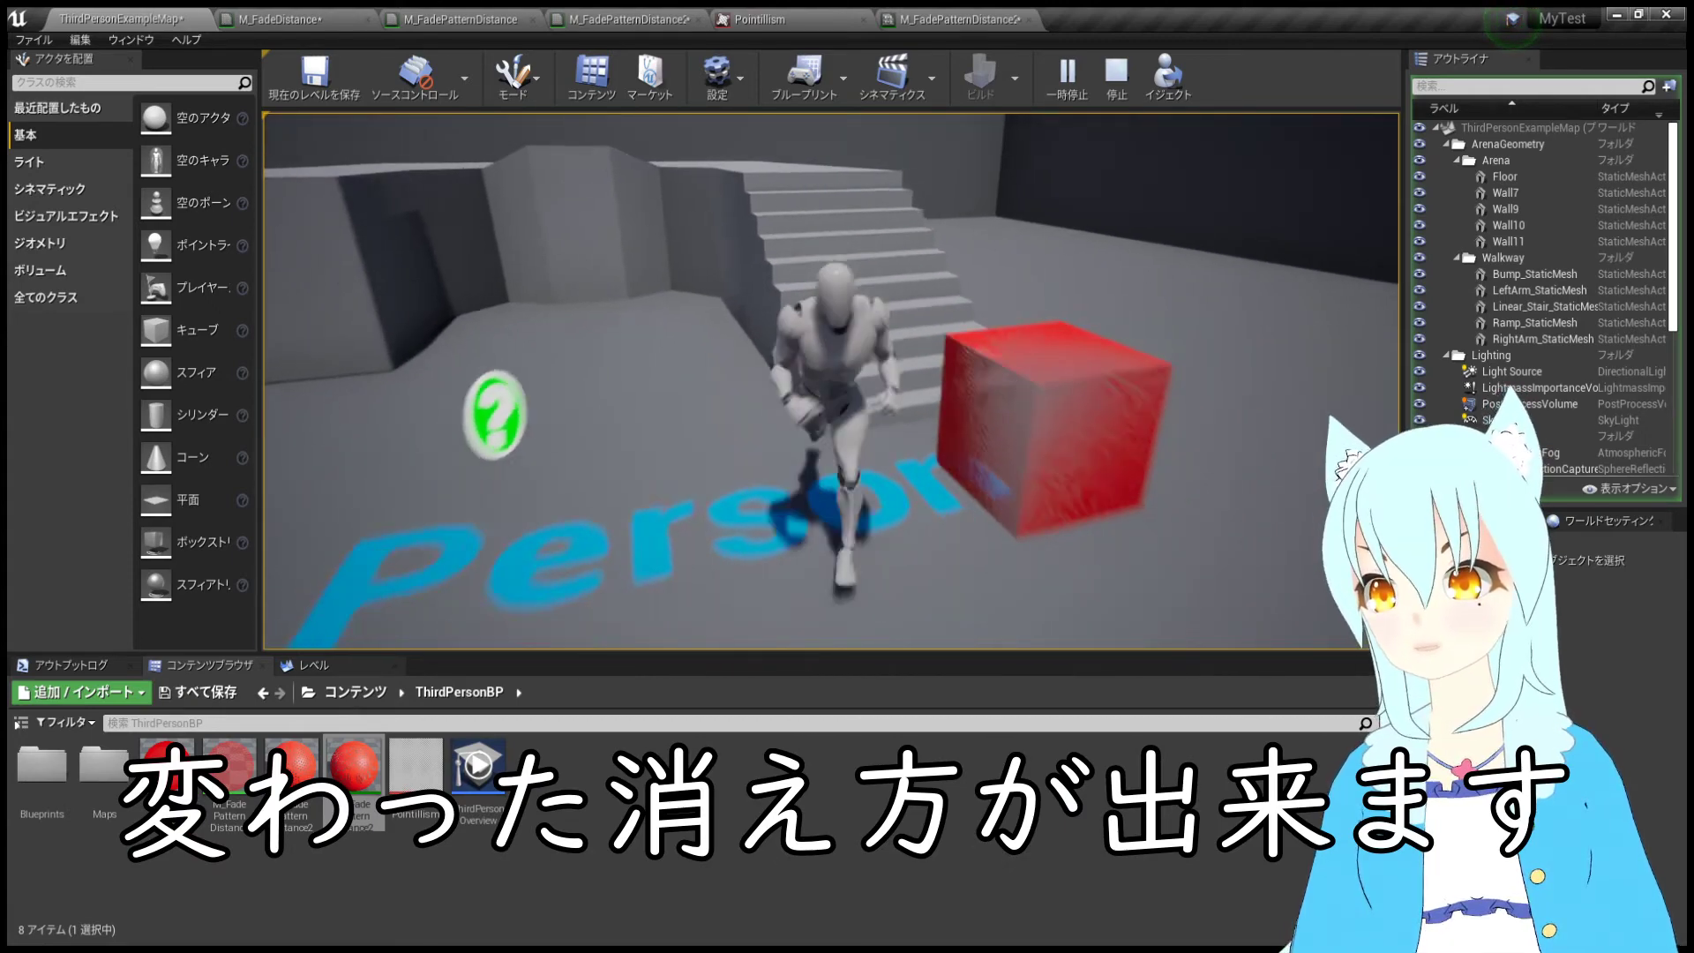
{"action": "key", "text": "a"}
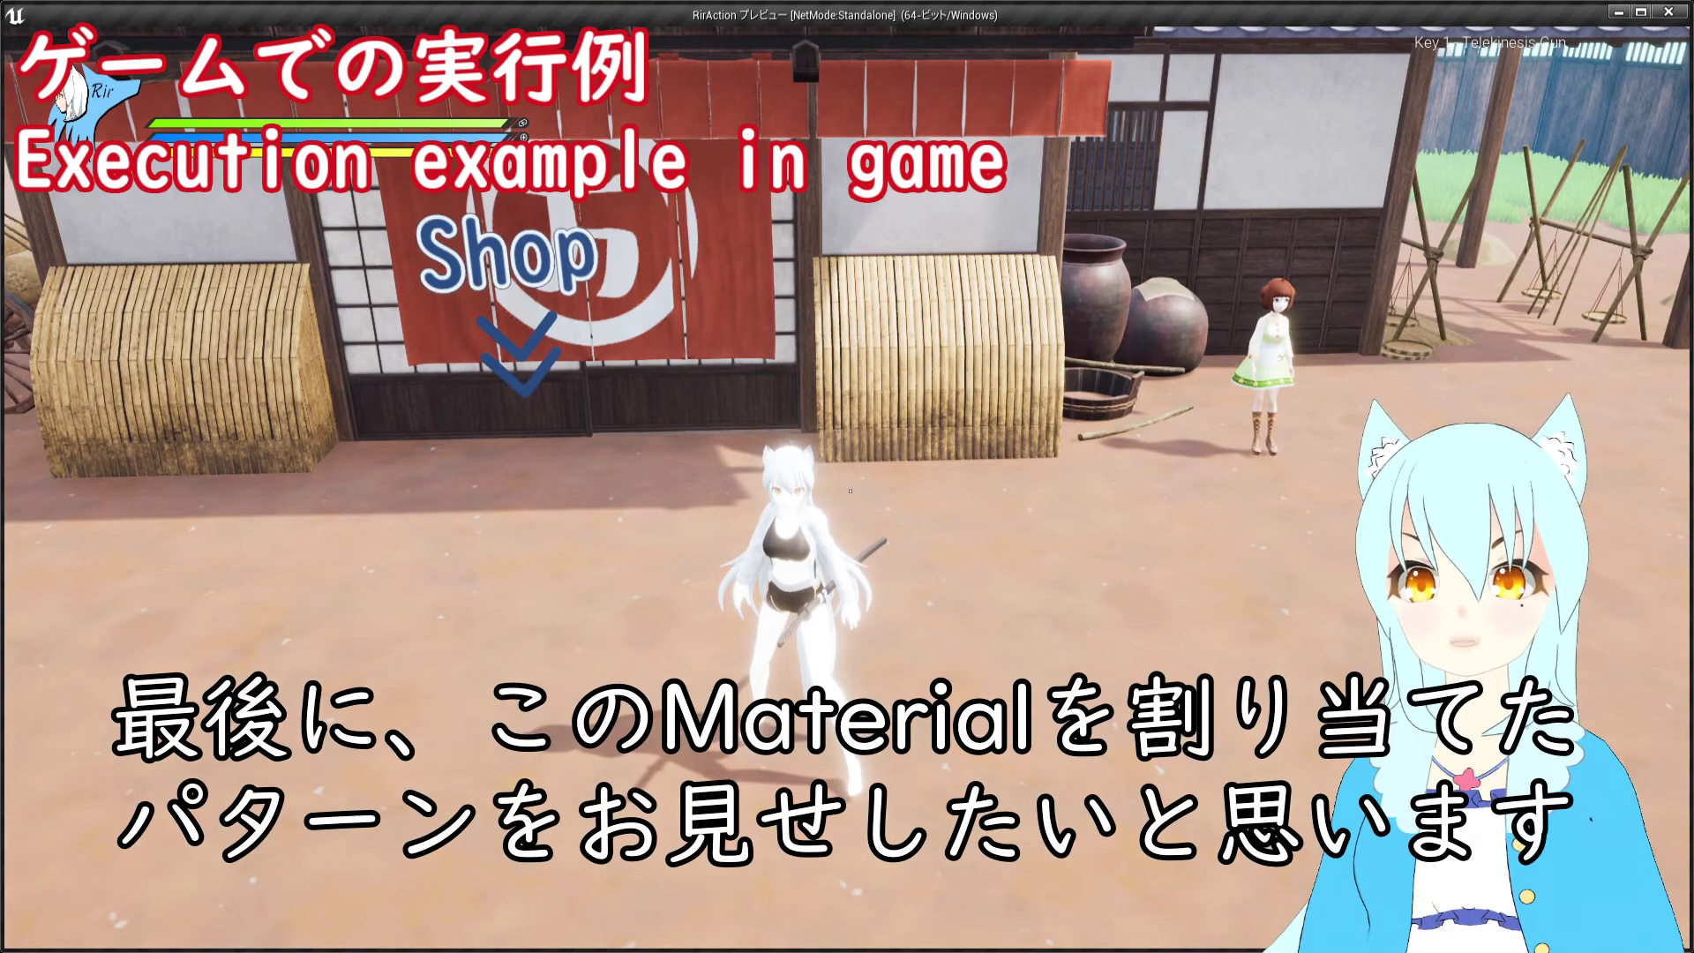
- Run the character left past the shop, then forward under the tiled roof toward the cart
{"action": "key", "text": "a"}
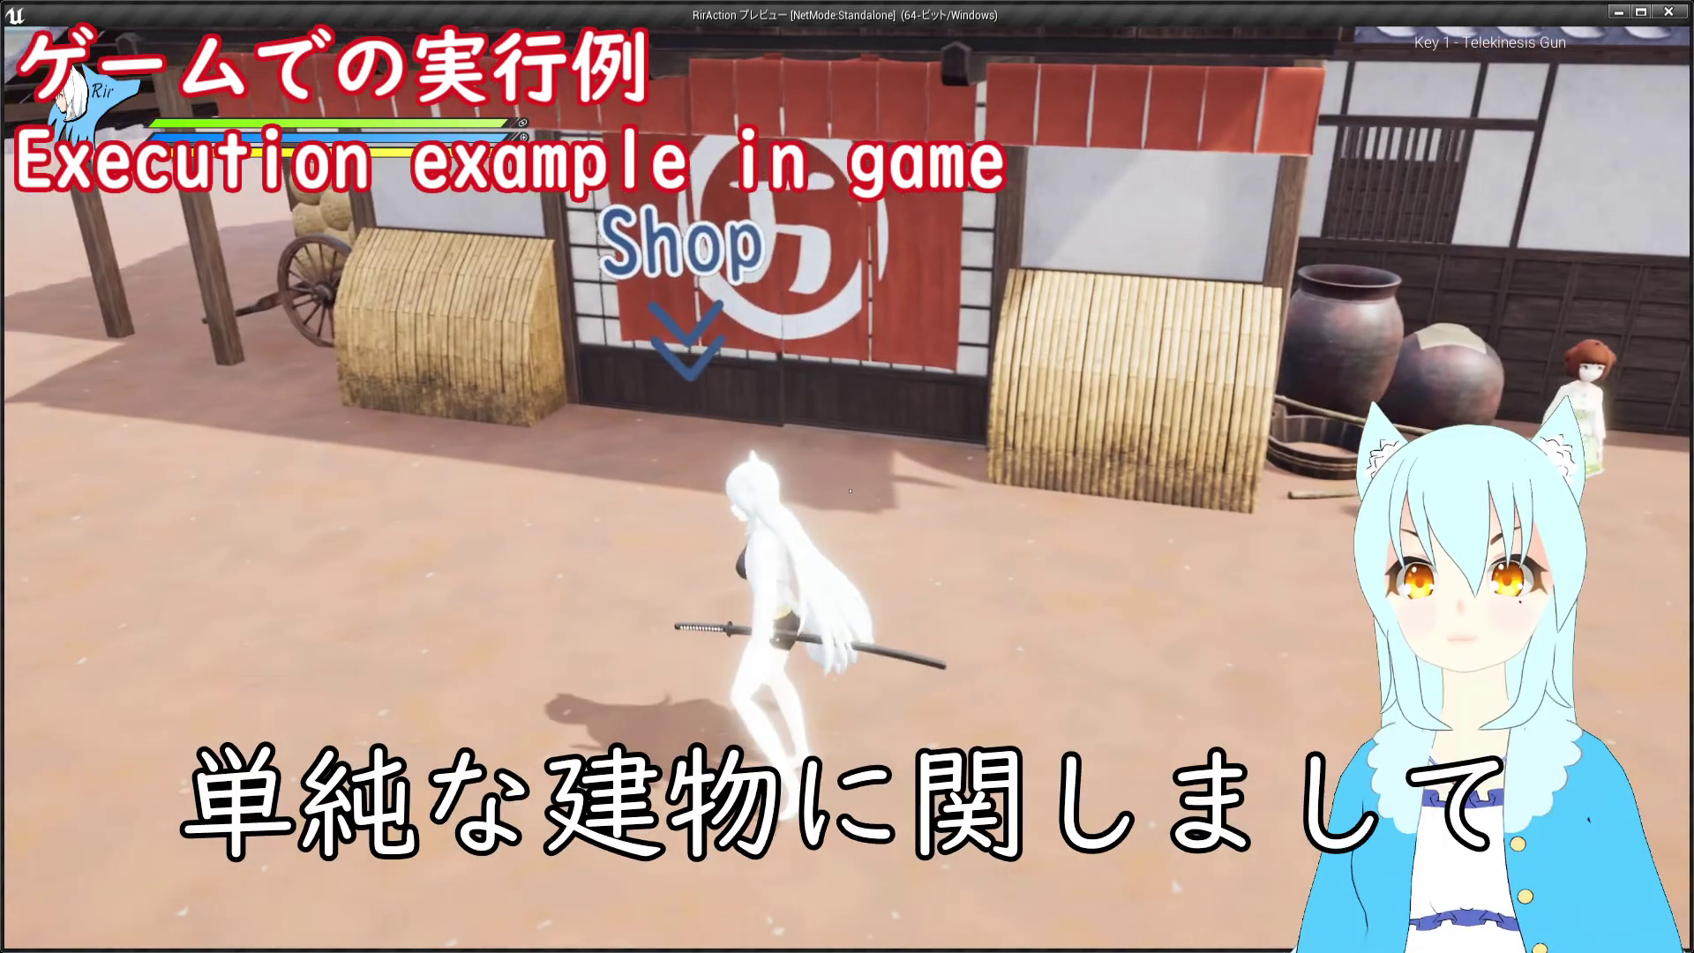
{"action": "key", "text": "w"}
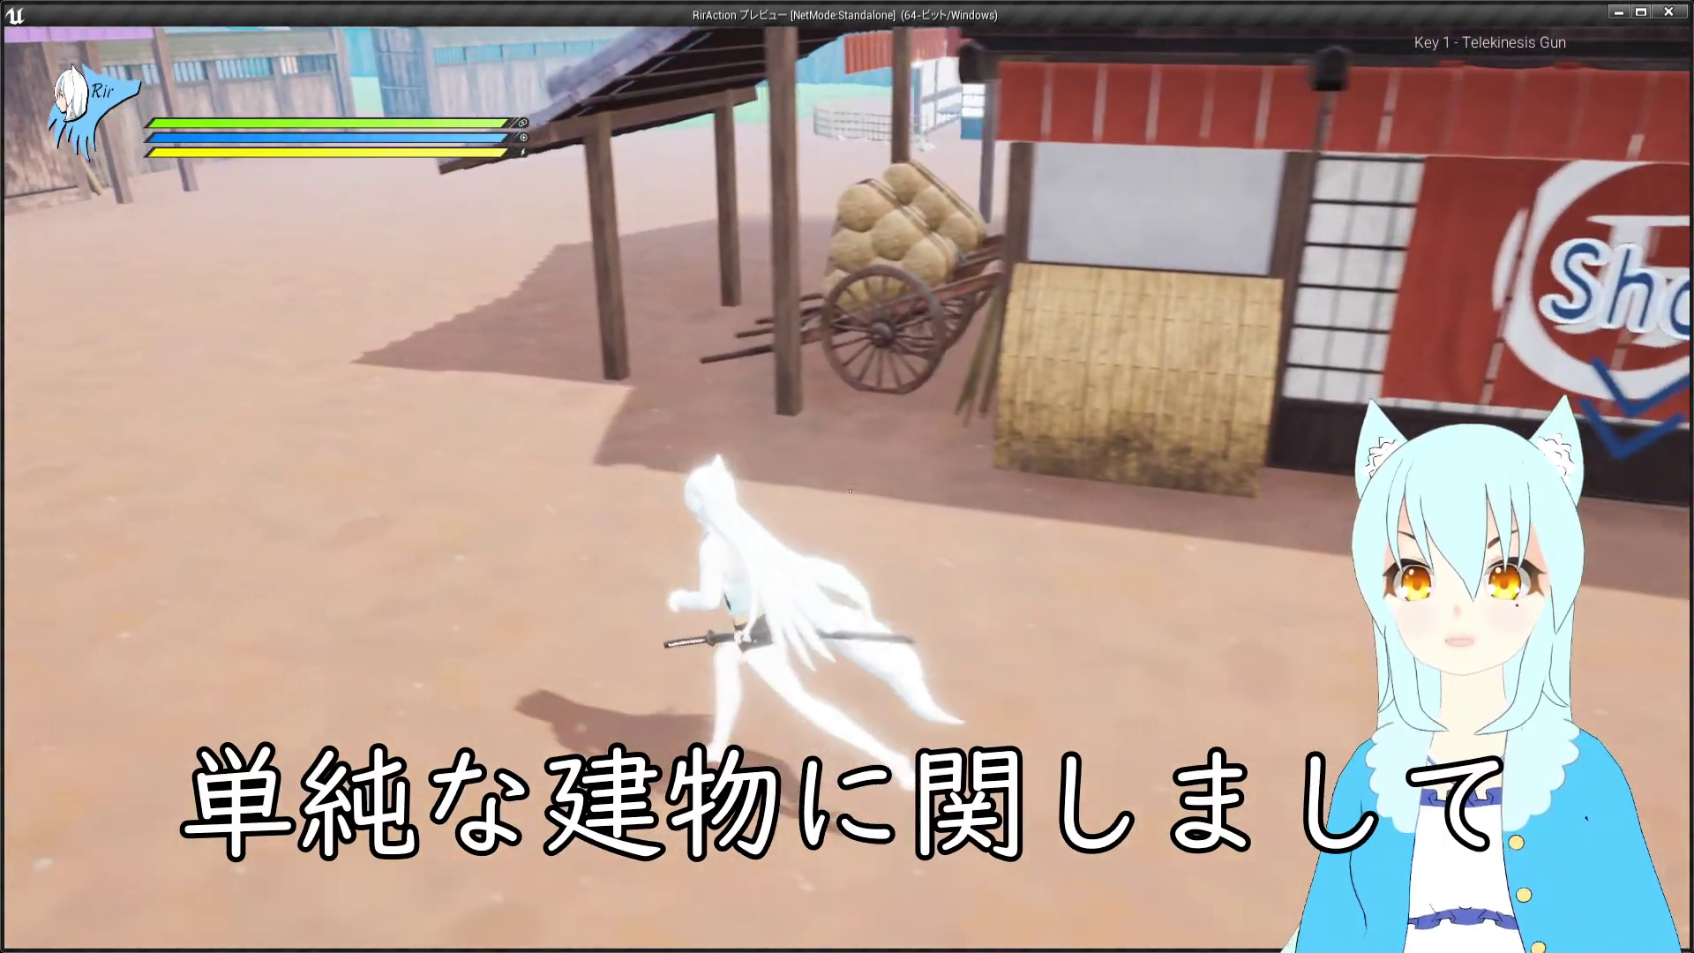
{"action": "key", "text": "w"}
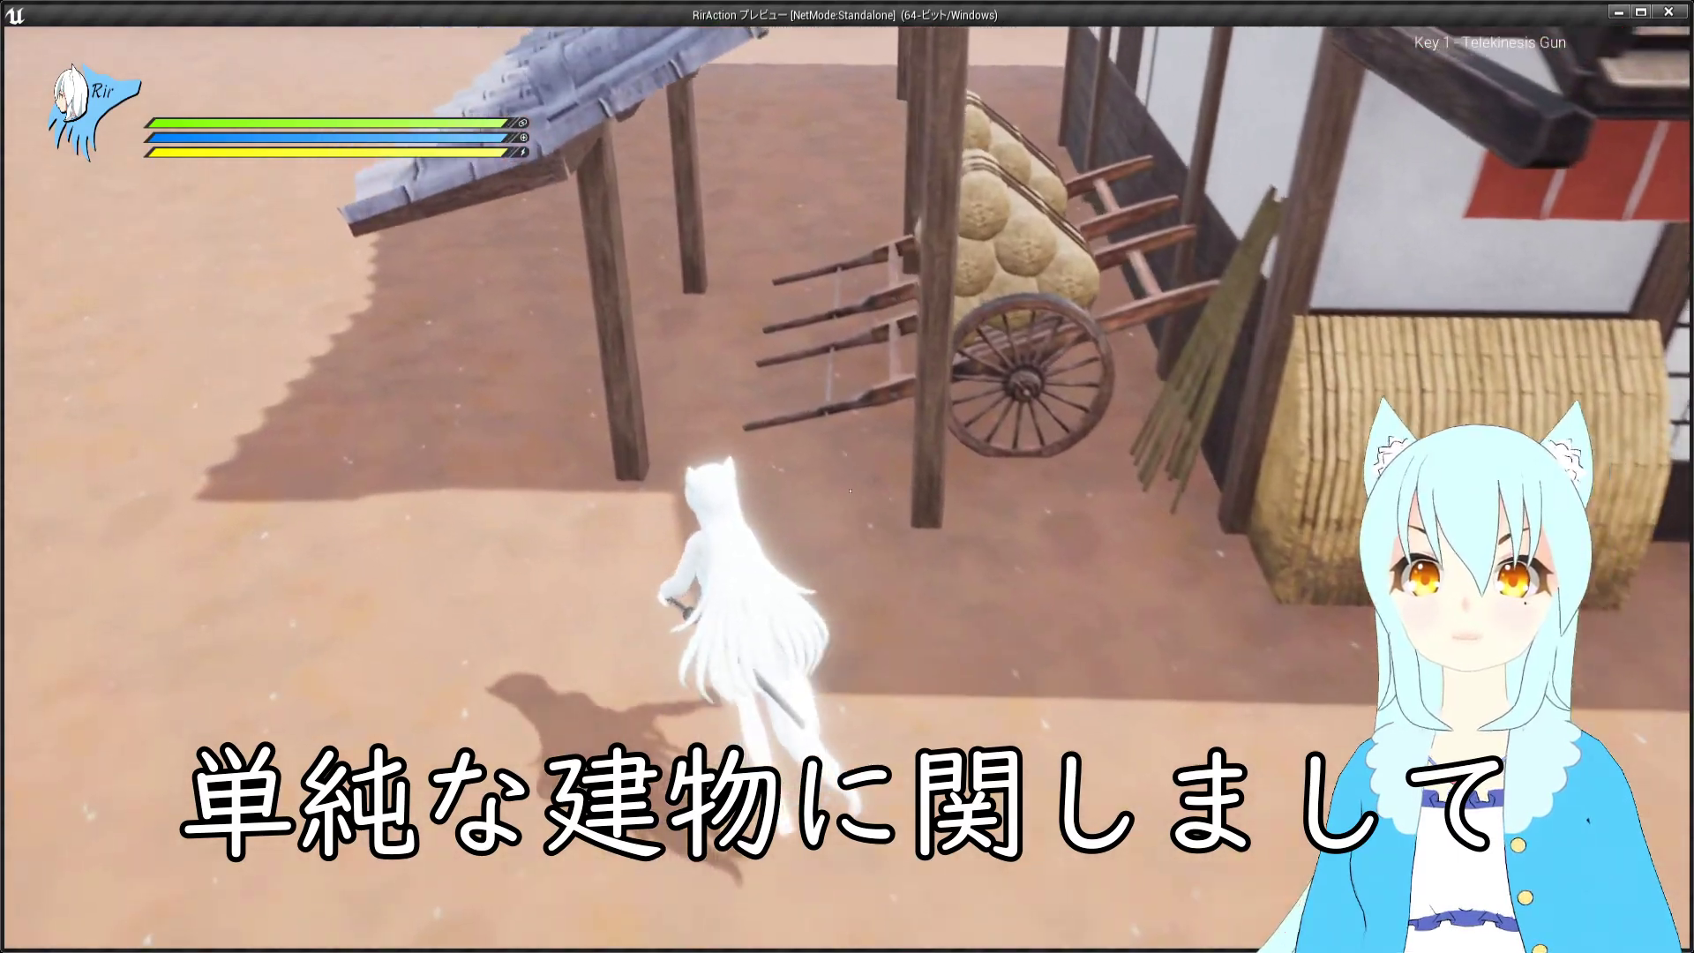